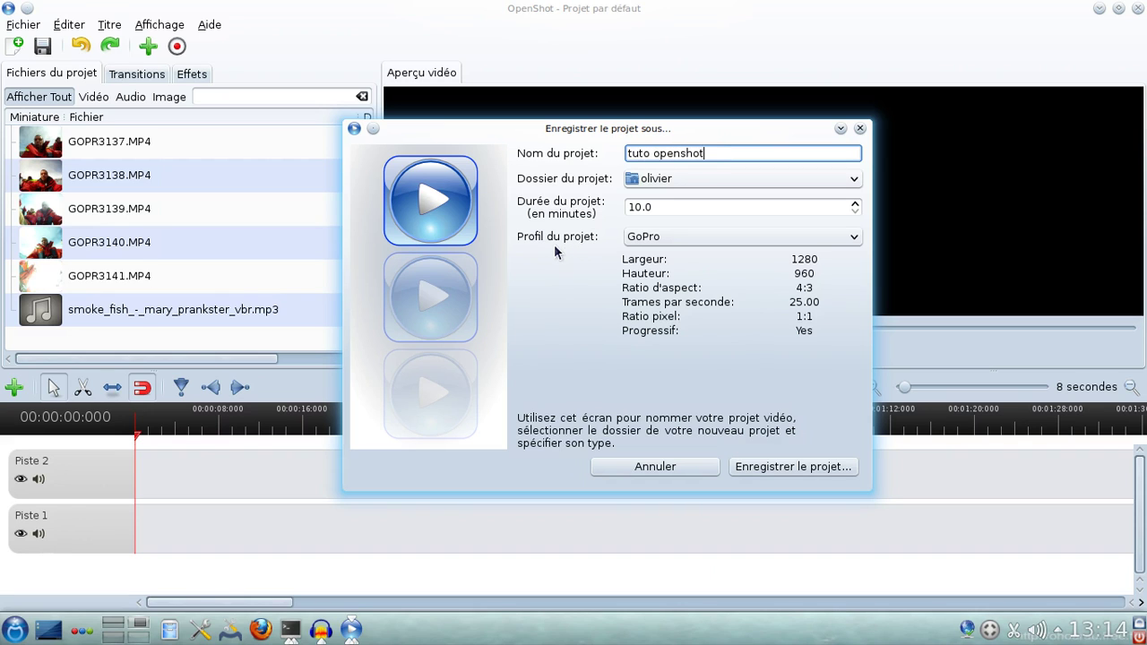
Save the project as "tuto openshot" with the GoPro profile
click(783, 469)
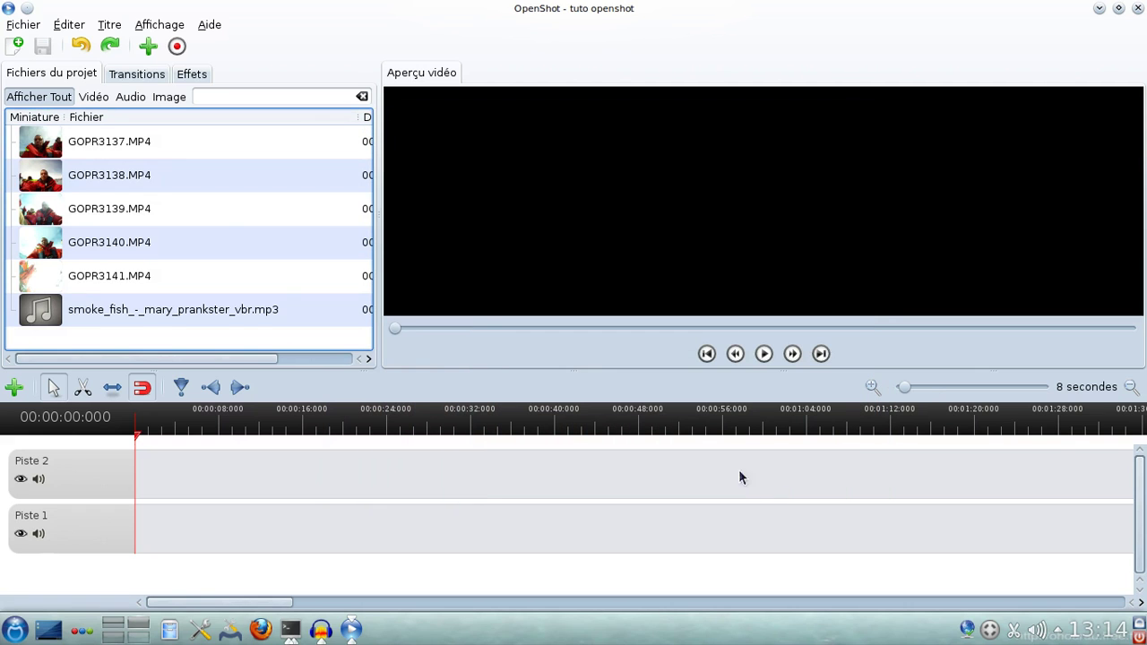
Check the type, video size and duration of GOPR3137.MP4 in its file properties
click(87, 139)
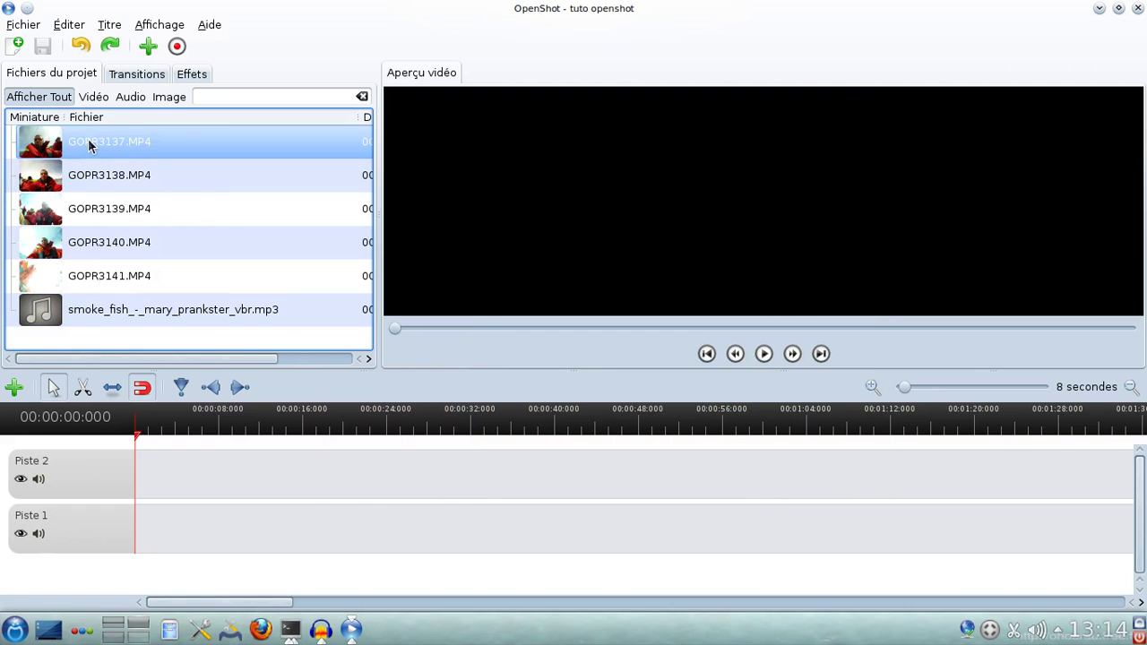
right_click(88, 141)
click(157, 358)
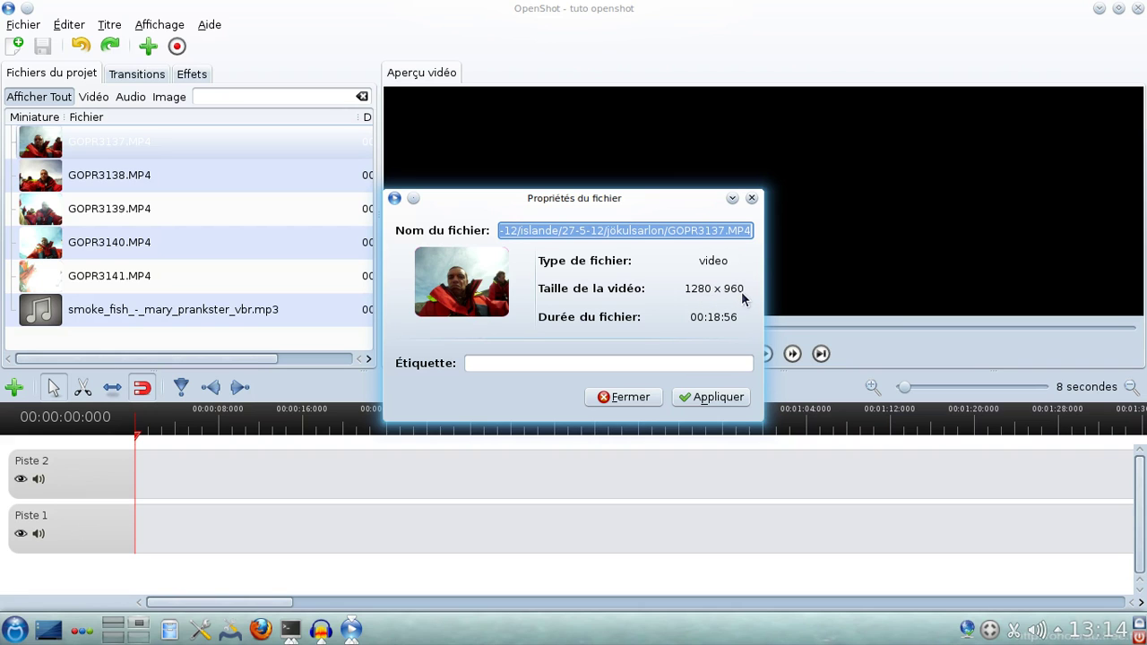
click(631, 398)
Examine the GoPro profile's size, aspect ratio and frame rate in the profile manager without changing anything
click(69, 24)
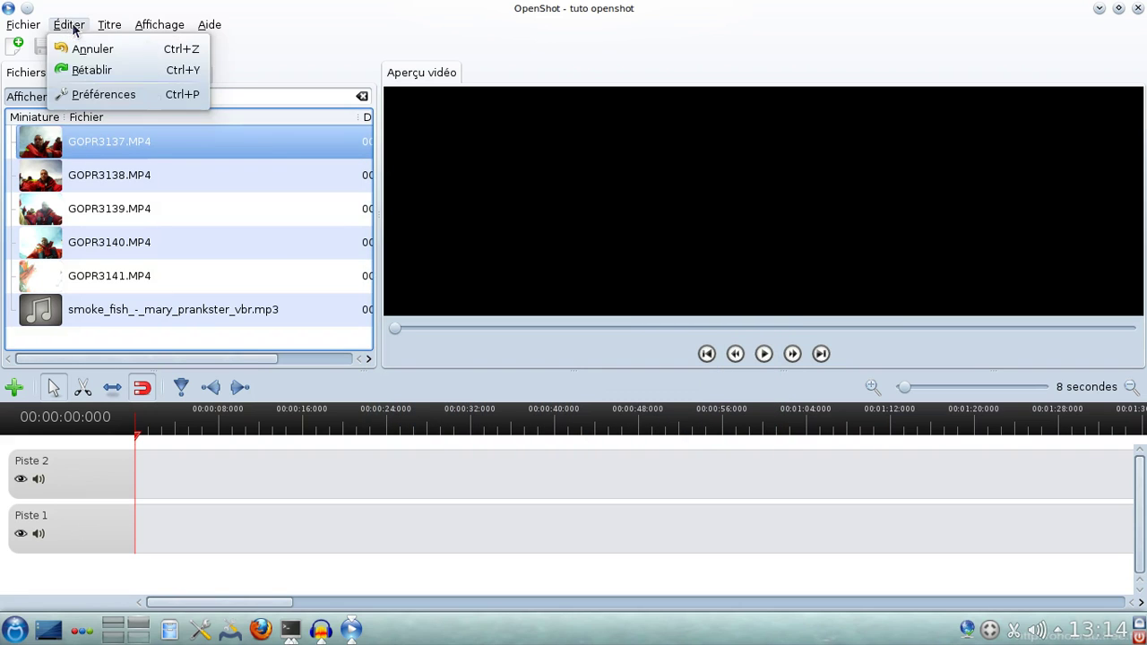
click(85, 91)
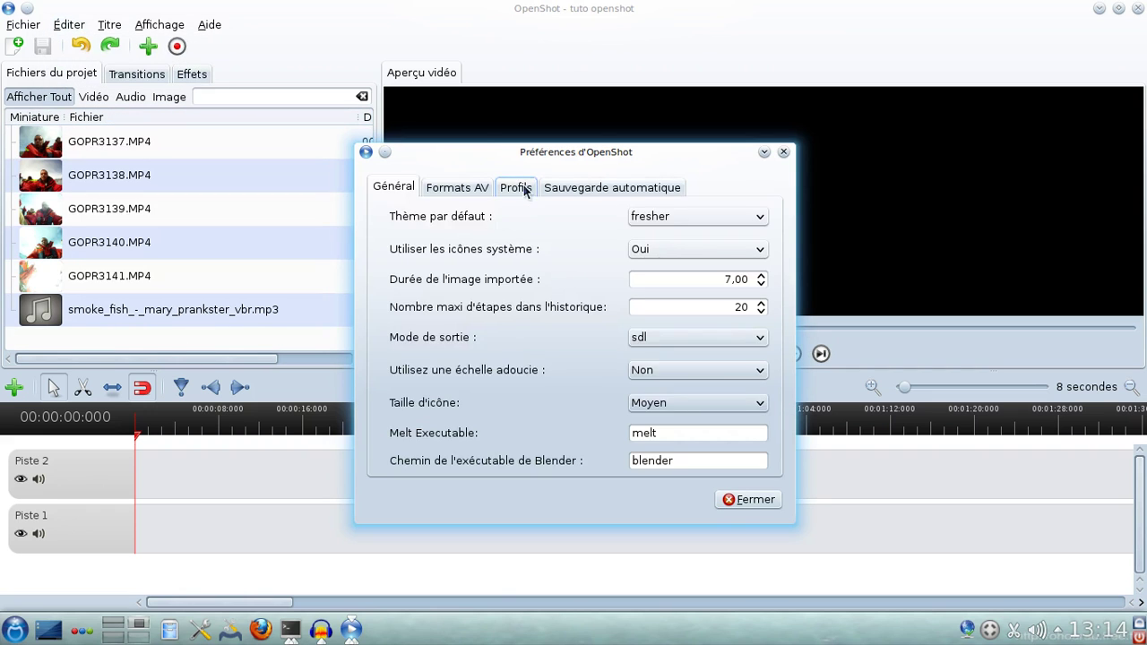
click(524, 188)
click(598, 253)
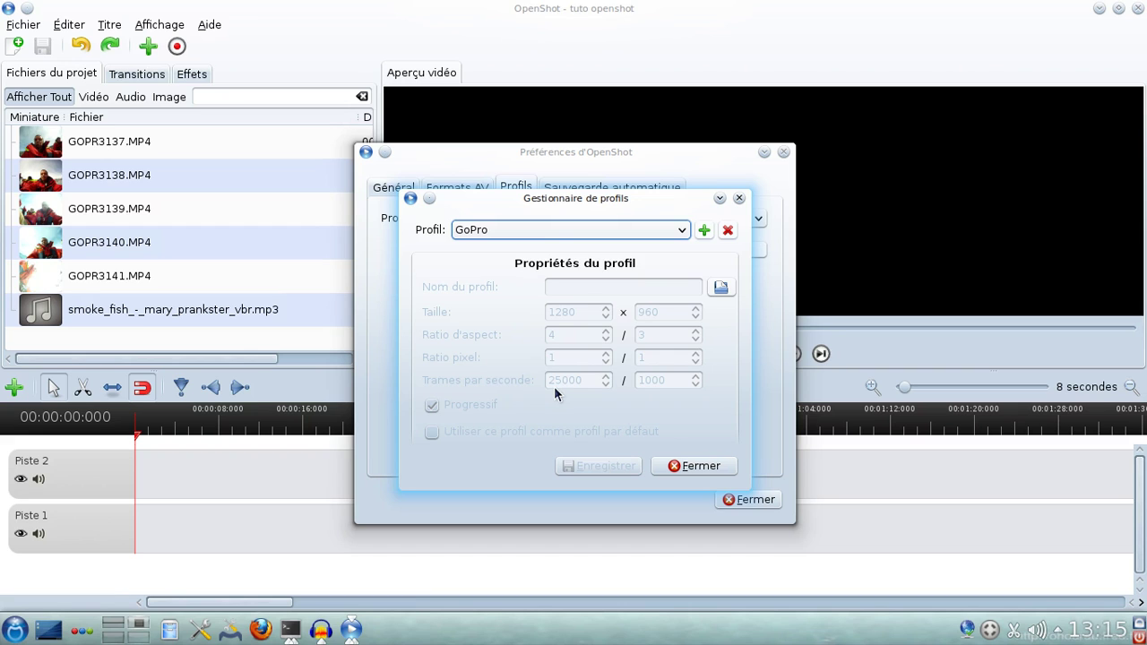
click(672, 465)
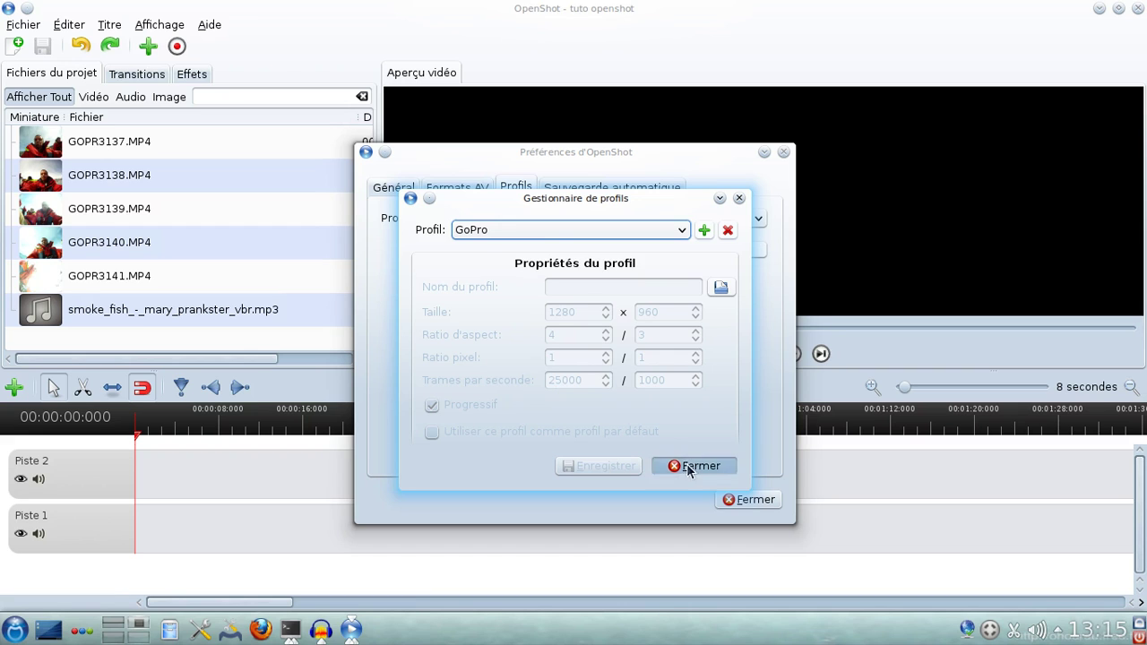
click(749, 499)
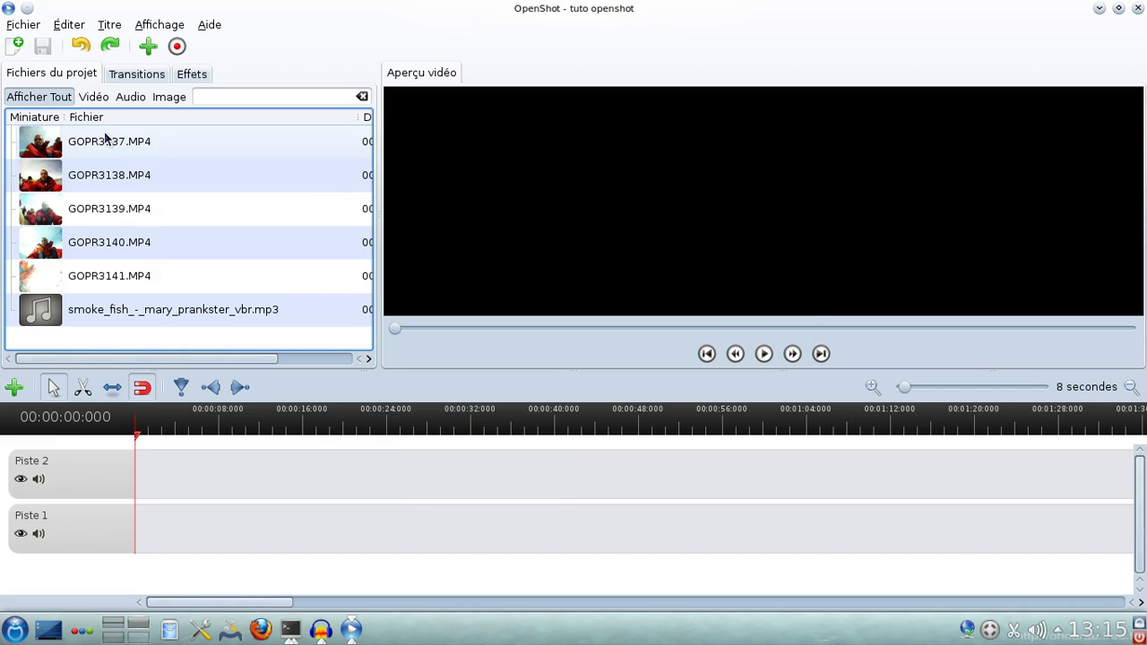
Generate an animated title from the 360-degree rotation template with the text "Balade sur un glacier" and select it in the project files
click(109, 24)
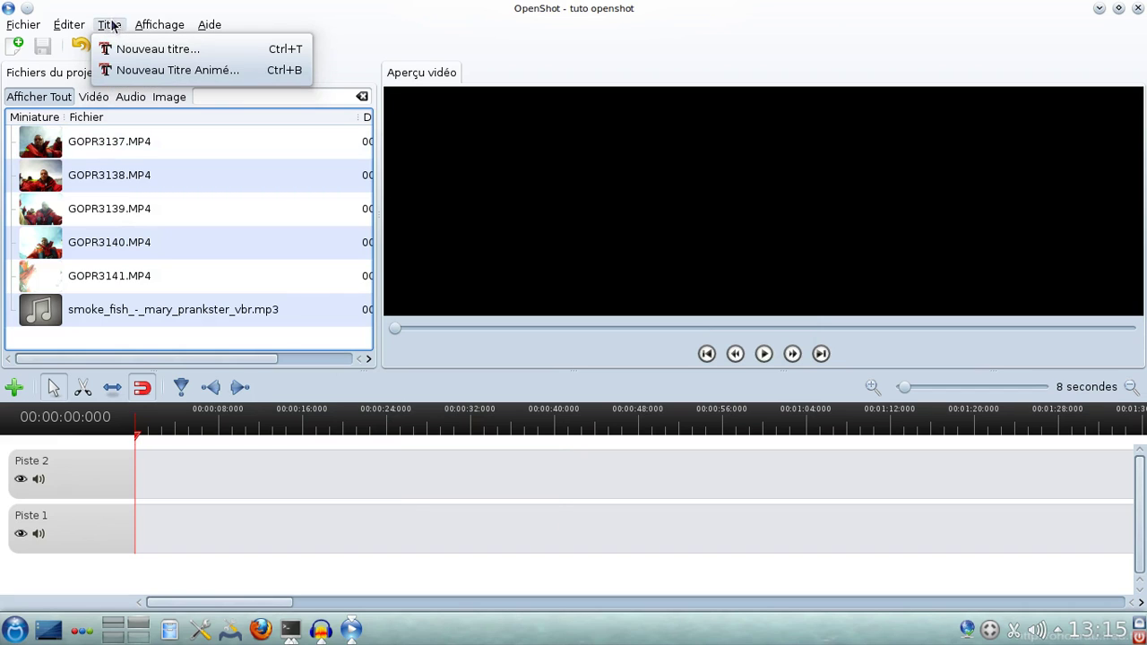
click(159, 71)
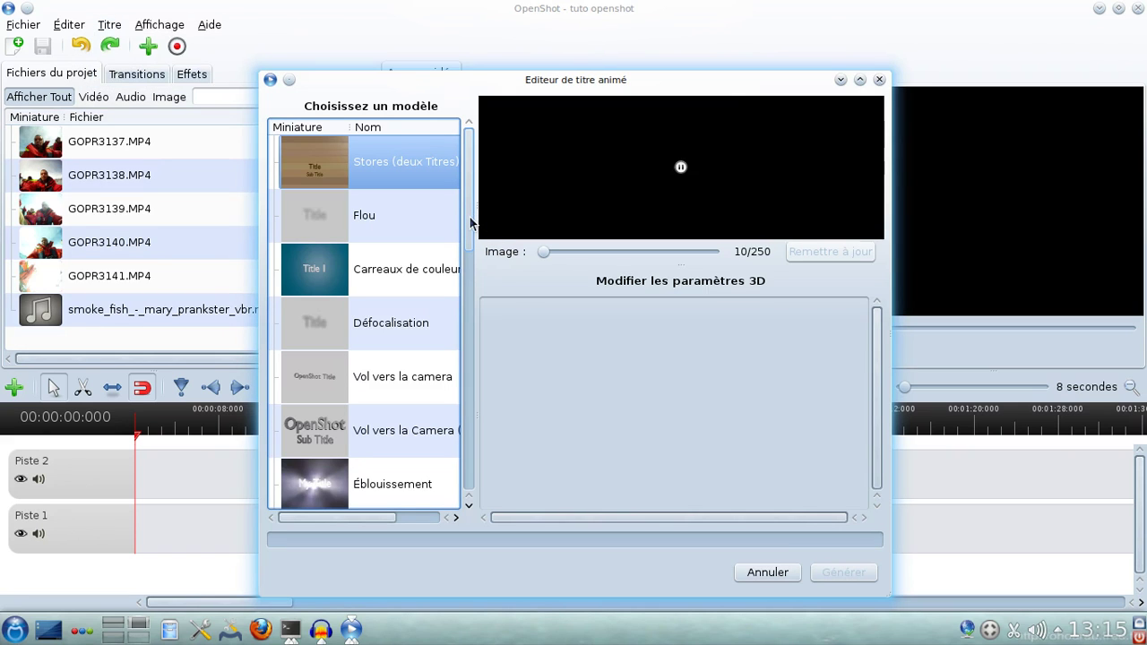
drag(470, 223, 451, 427)
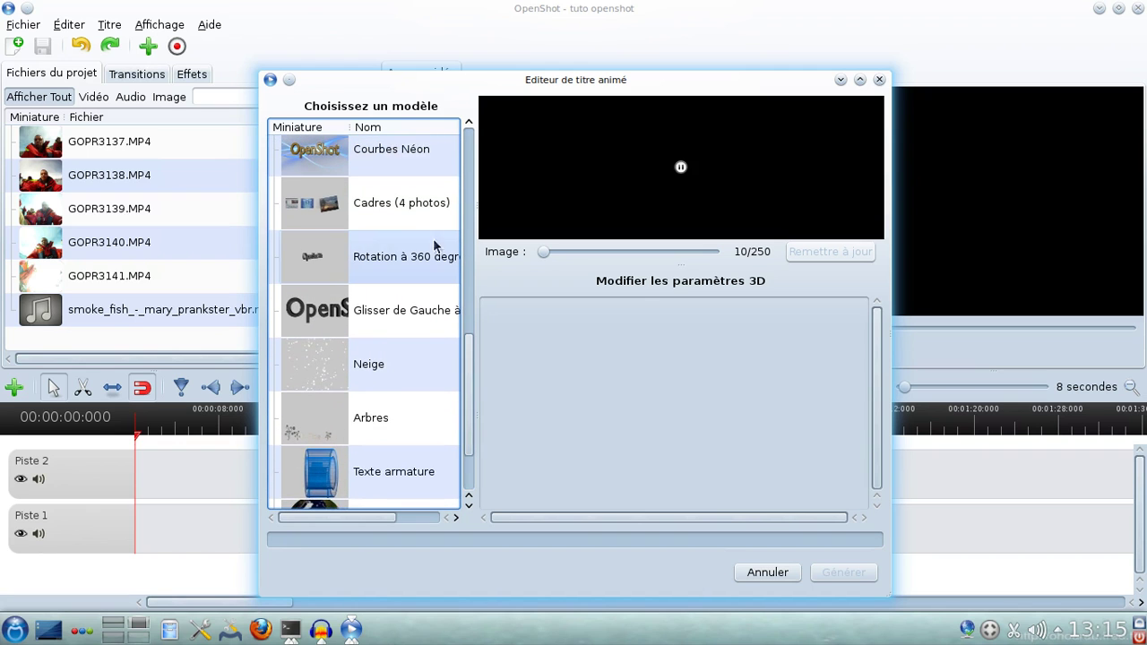
click(358, 253)
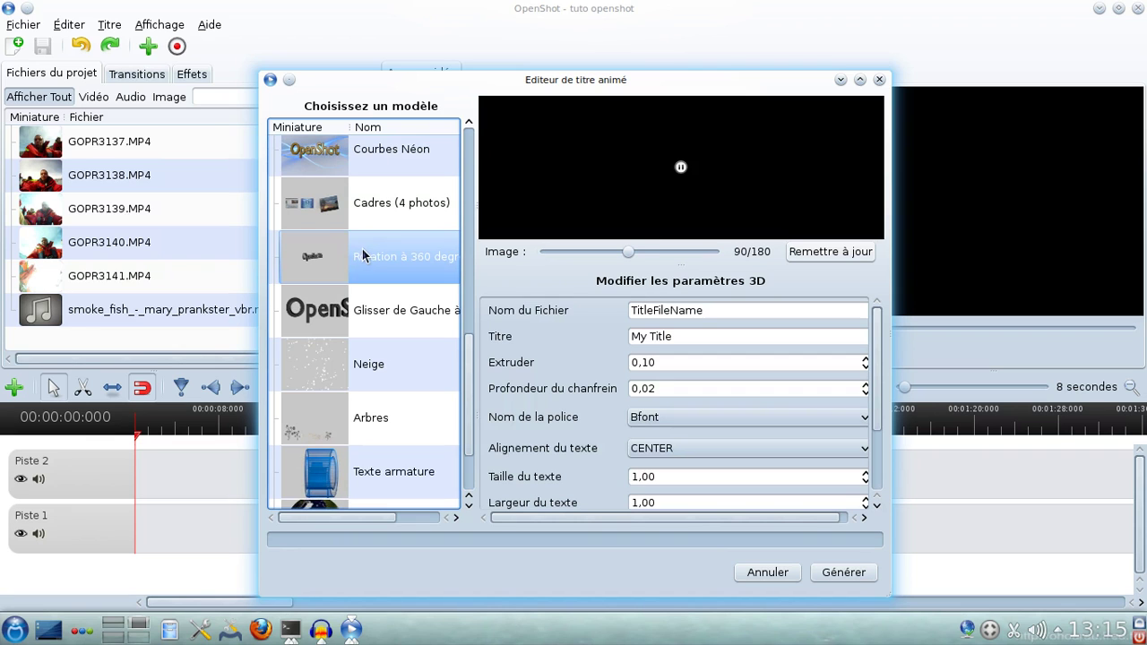
triple_click(675, 335)
text(Balade s)
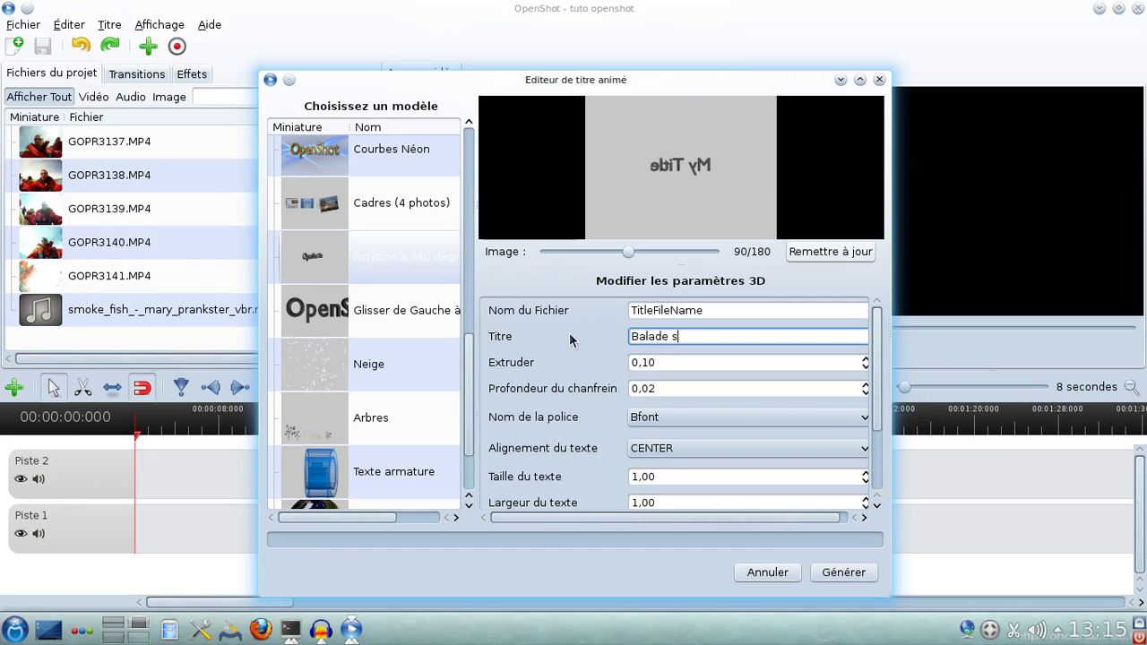
text(ur un glacier)
click(846, 574)
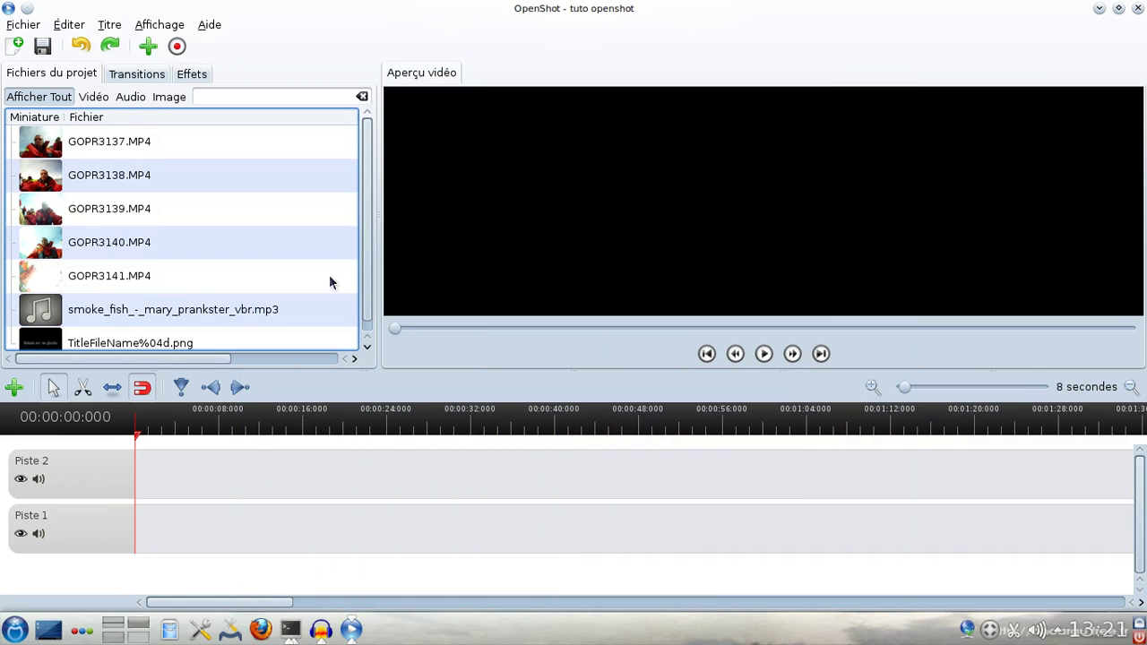
drag(366, 285, 367, 314)
click(87, 333)
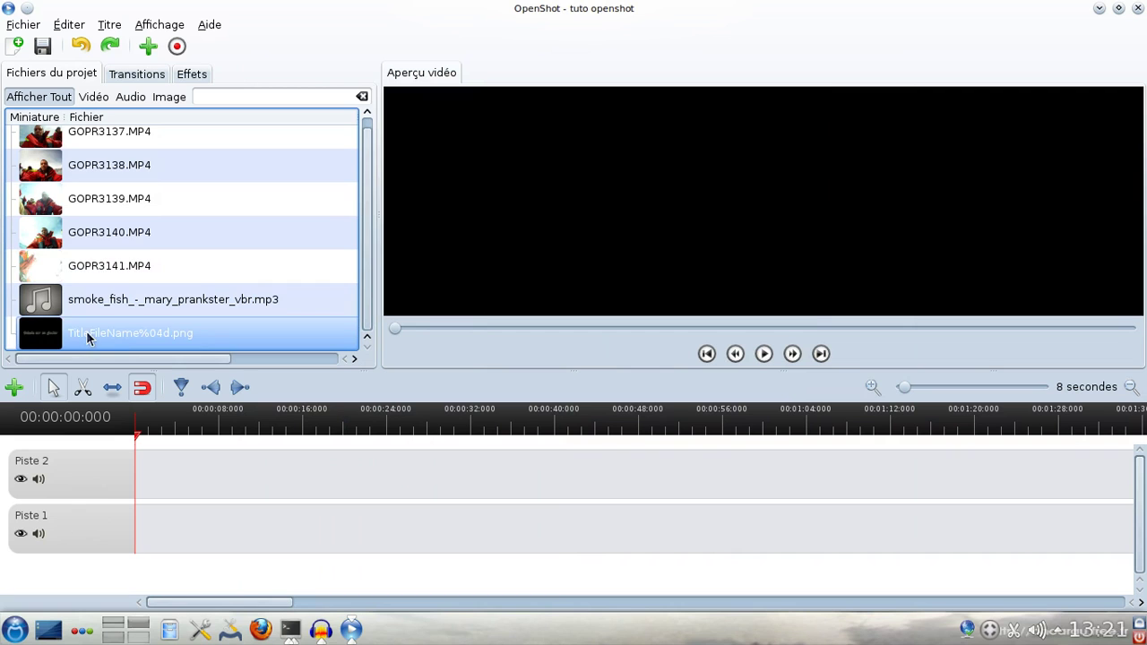
Create a new static title from the Gold 2 template with the file name titre-de-fin
click(109, 33)
click(154, 49)
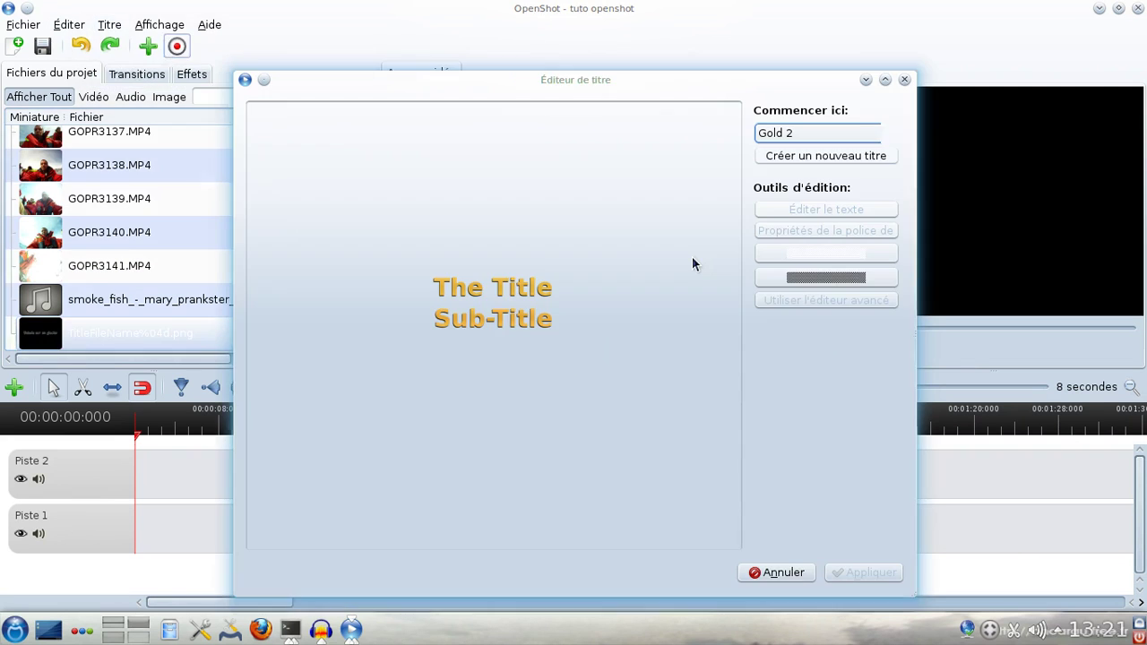
click(822, 156)
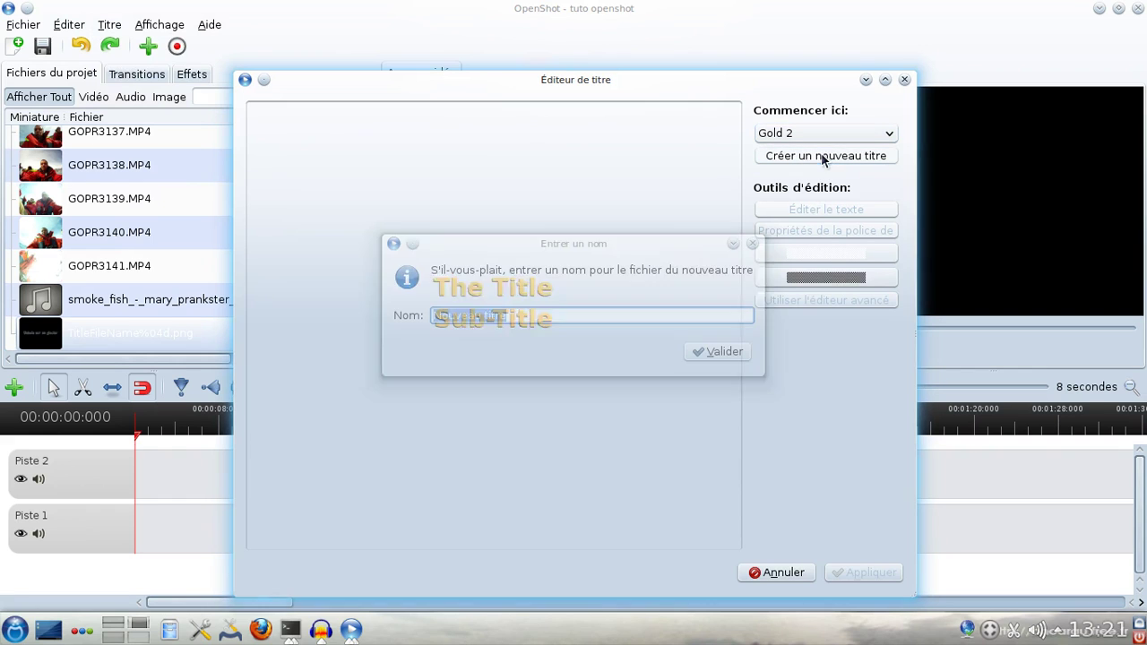
text(tirtr)
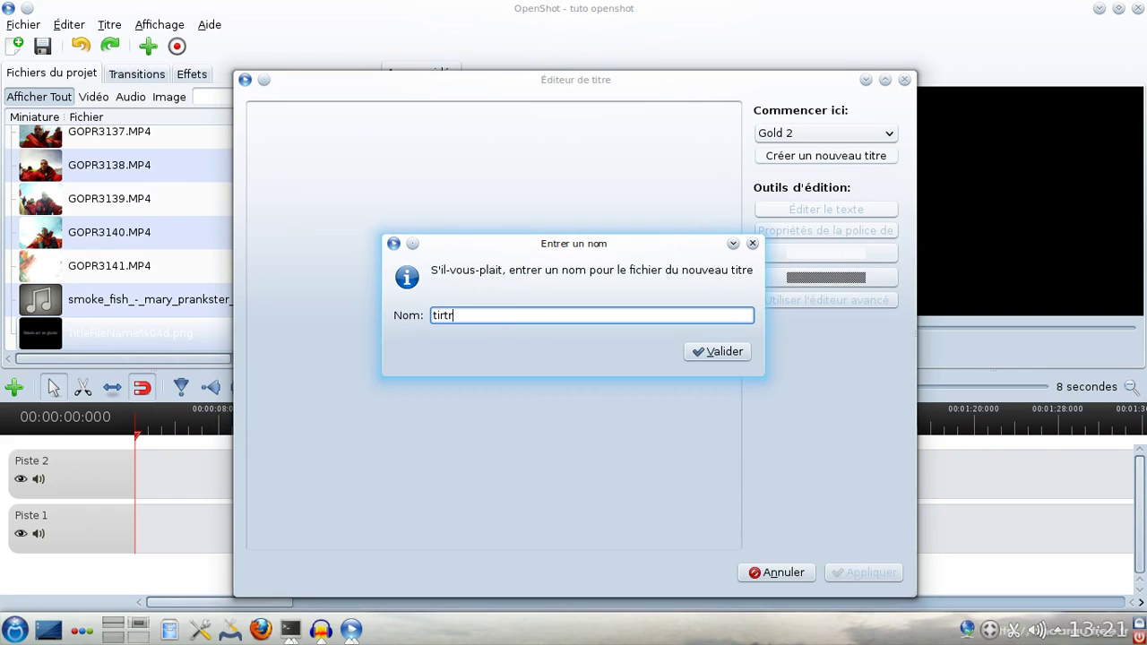
key(BackSpace)
key(BackSpace)
key(BackSpace)
text(tre-de-f)
click(717, 351)
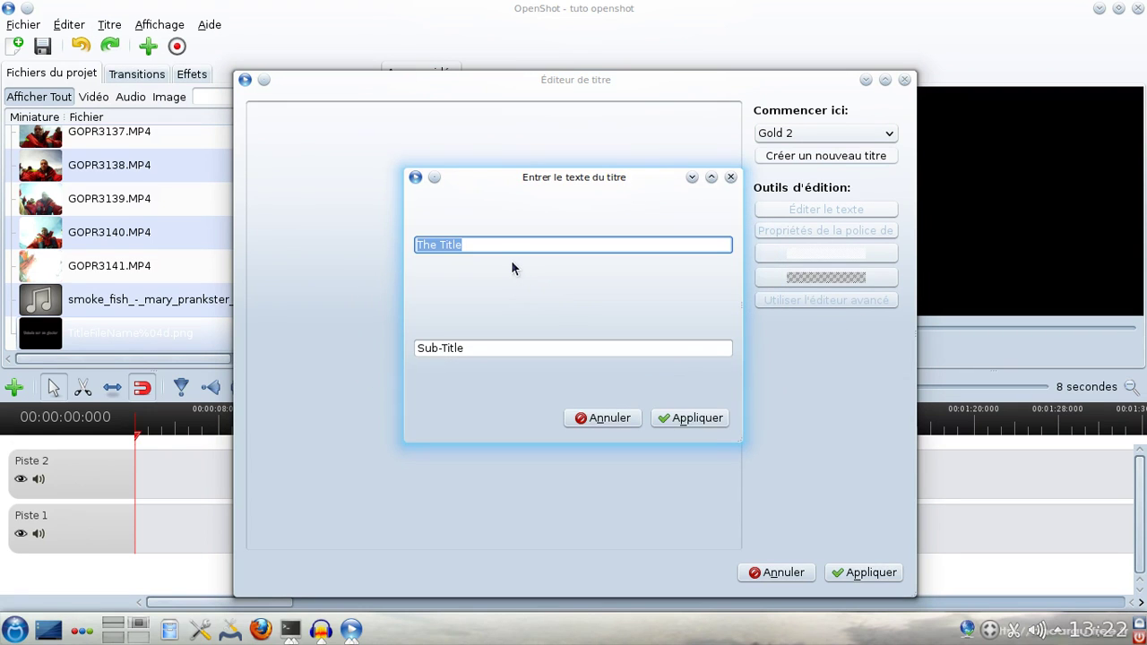
Set the title text to "Caméra GoPro" and the subtitle to "Montage avec openshot"
text(Caméra GoPro)
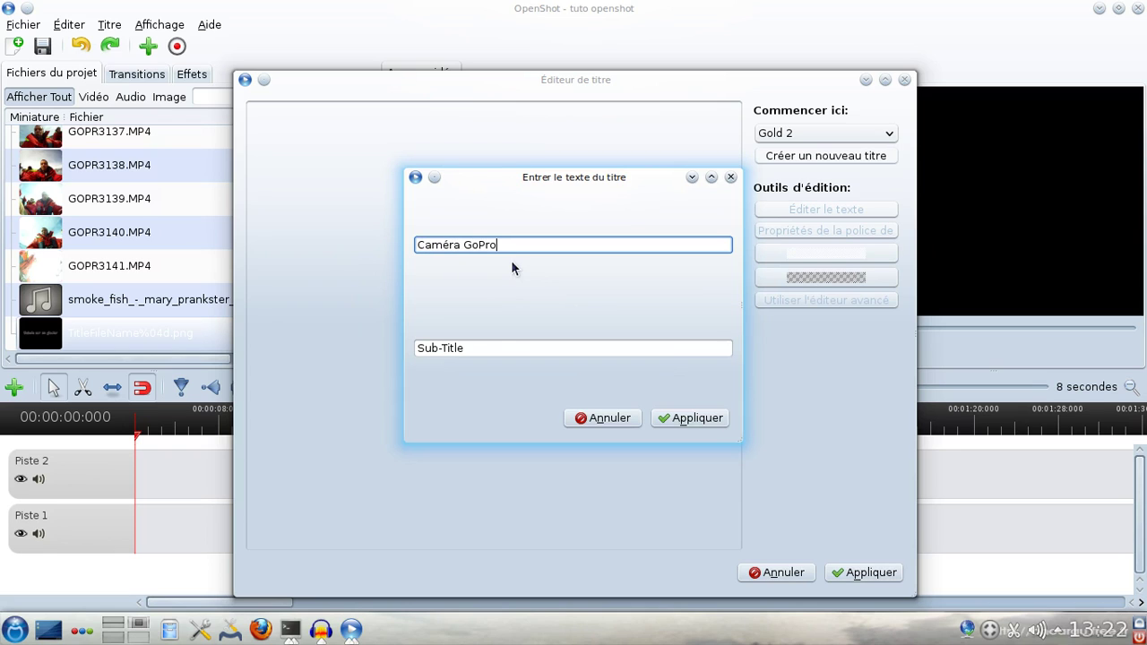
drag(476, 346, 403, 338)
text(Montage a)
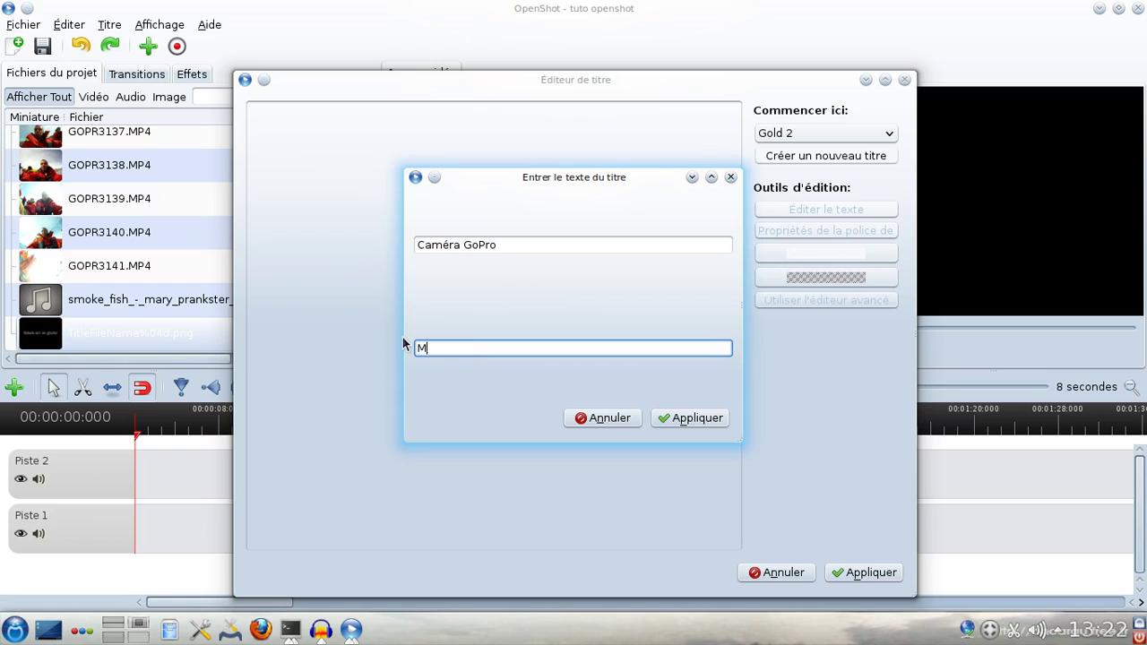
text(vec openshot)
click(710, 417)
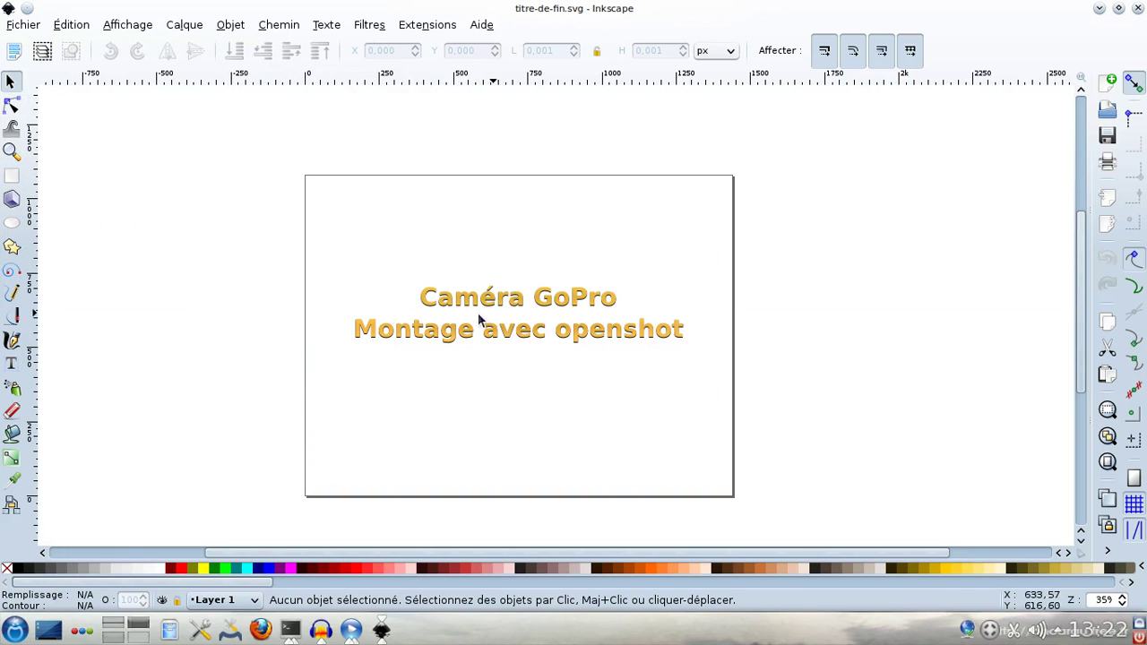
In Inkscape, copy the "Montage avec openshot" text and place the pasted copy just below the original line
click(474, 339)
click(70, 27)
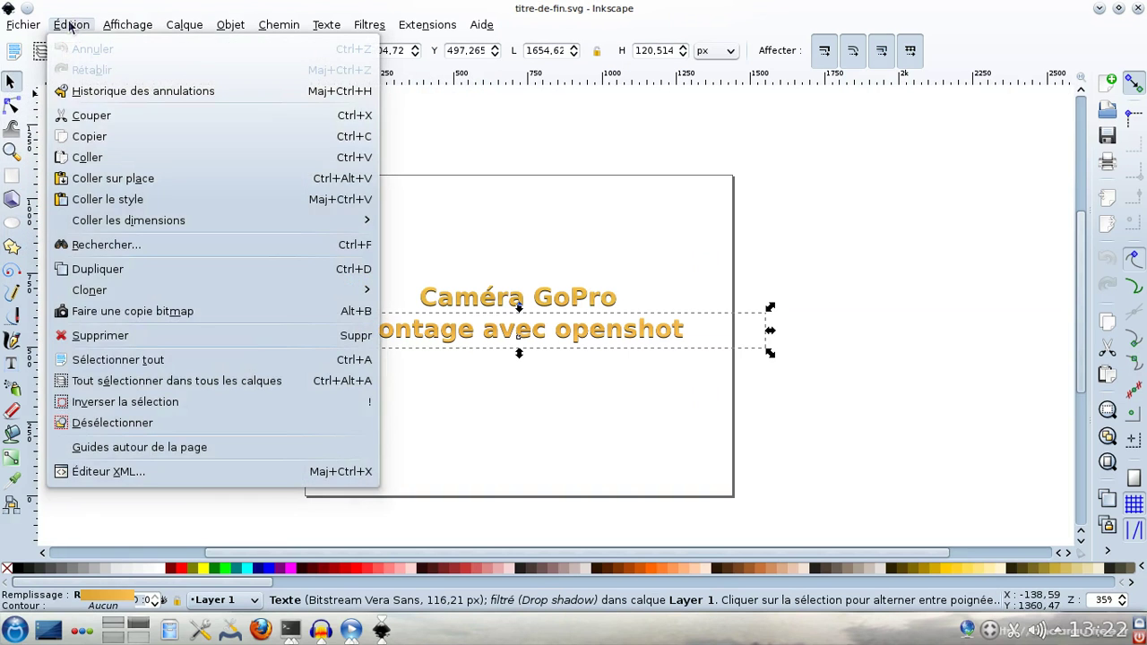
click(95, 137)
click(408, 254)
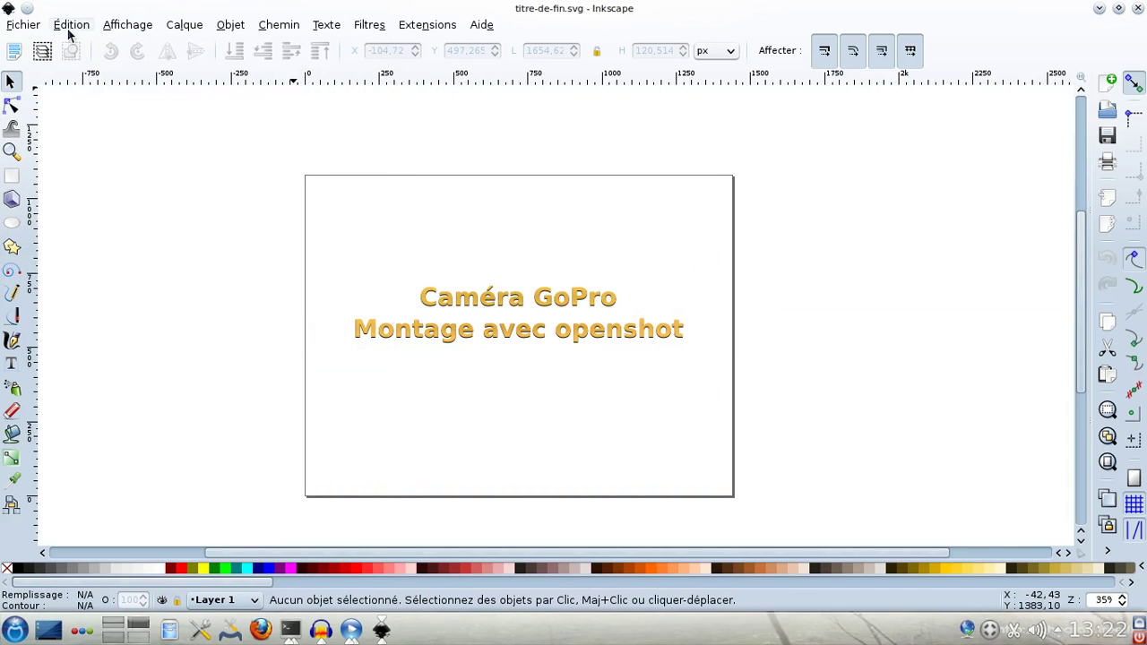
click(71, 24)
click(103, 159)
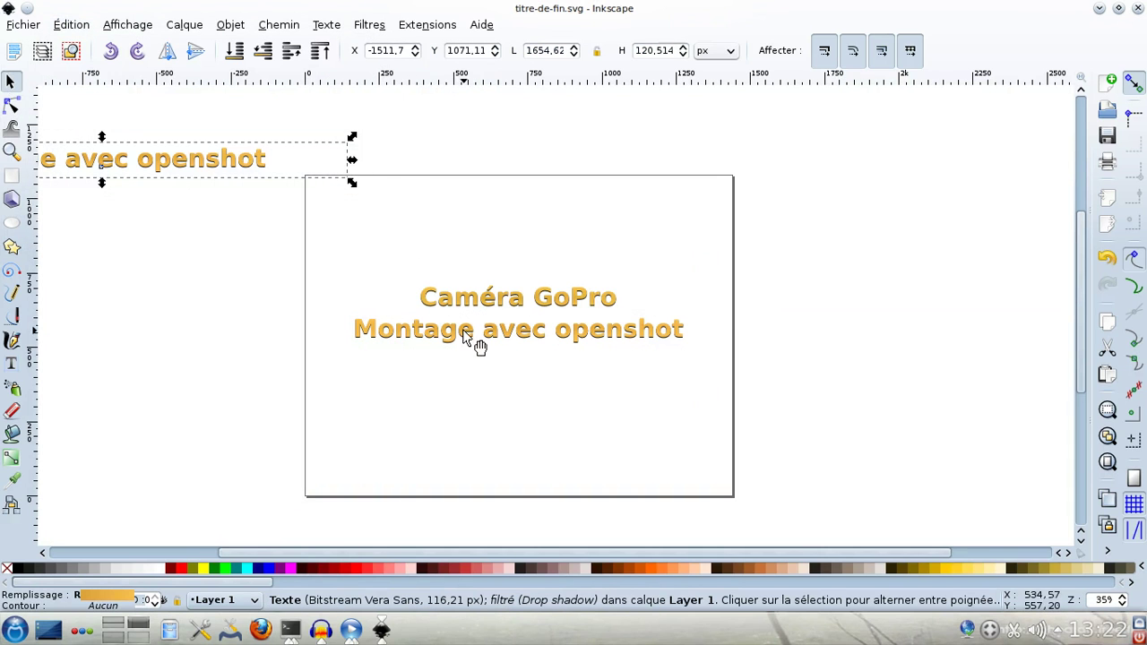
drag(185, 171, 600, 380)
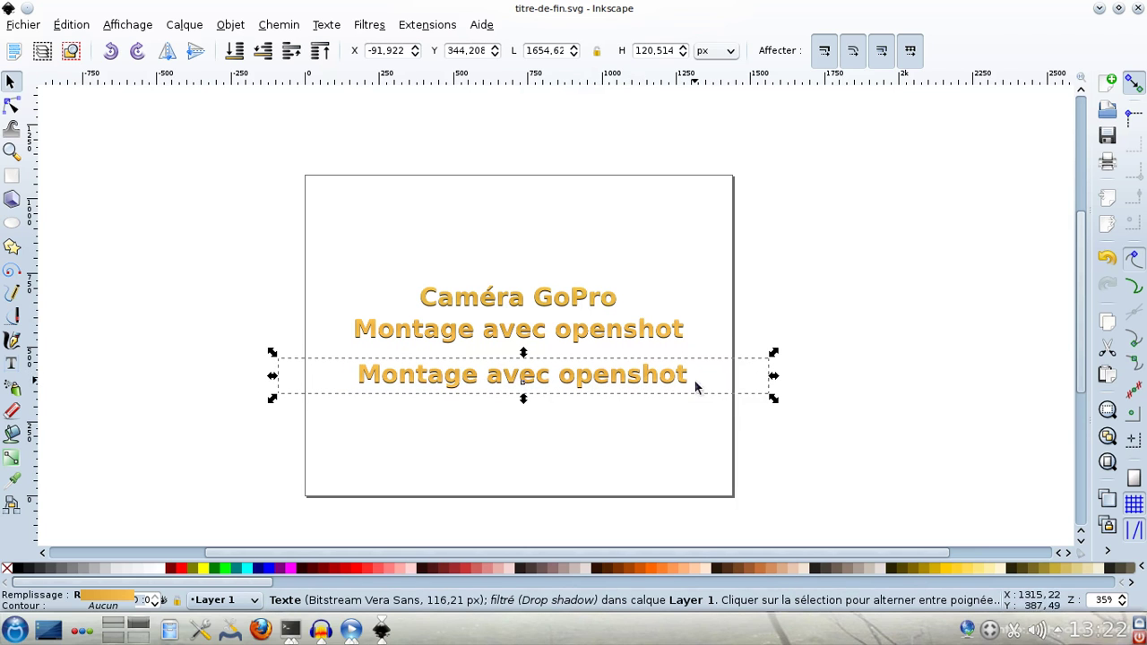
Replace the text of the copied third line with "sous linux"
drag(680, 383, 364, 373)
double_click(630, 376)
text(sous linux)
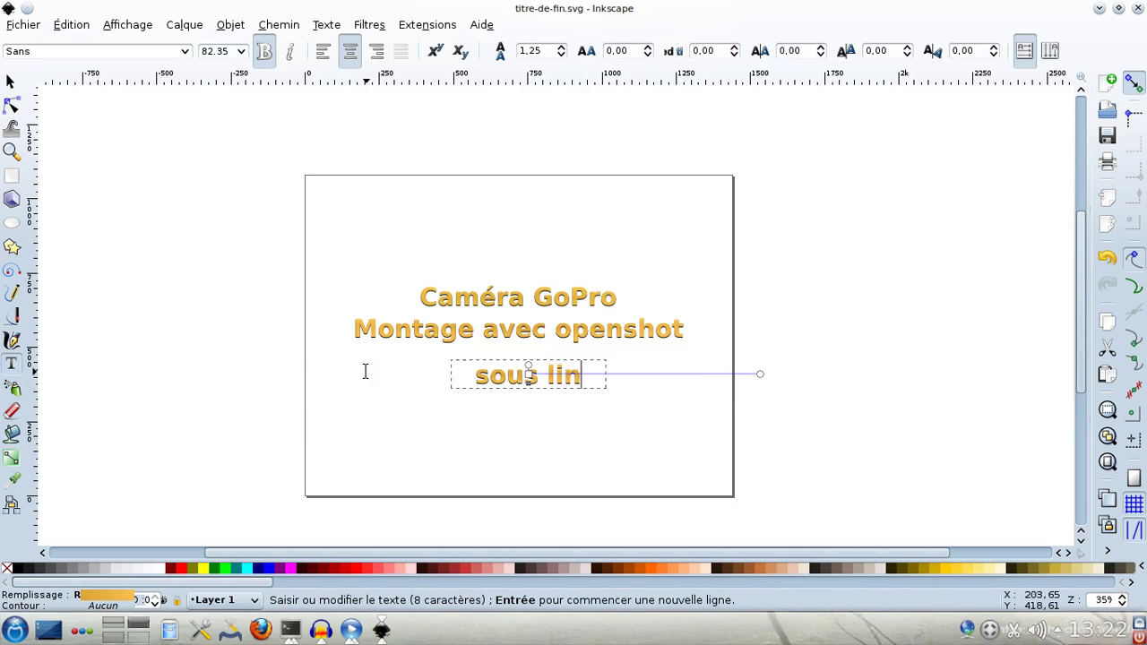
click(391, 257)
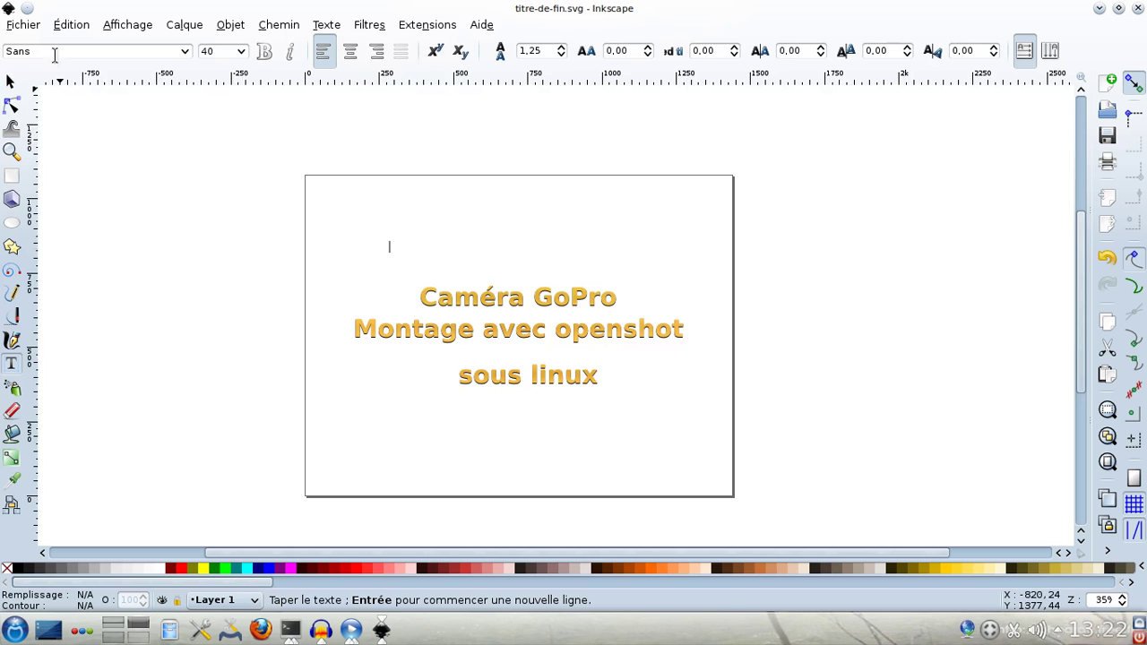
Close Inkscape, saving the changes to titre-de-fin.svg, and apply the finished title in OpenShot's title editor
click(25, 25)
click(36, 402)
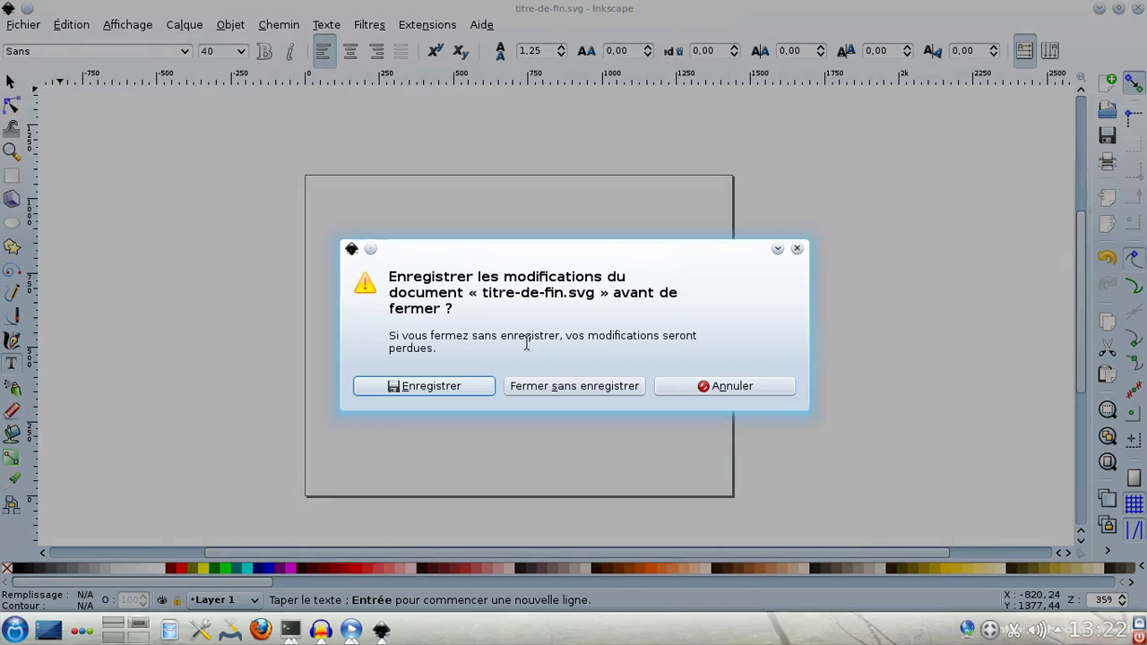
click(449, 392)
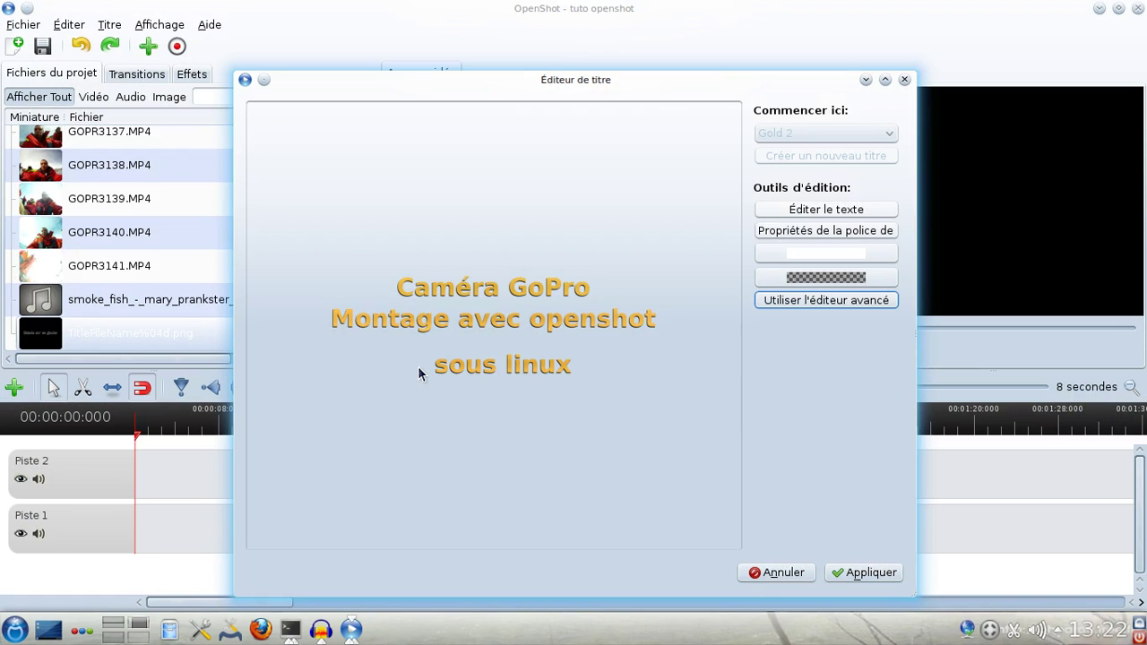
click(862, 573)
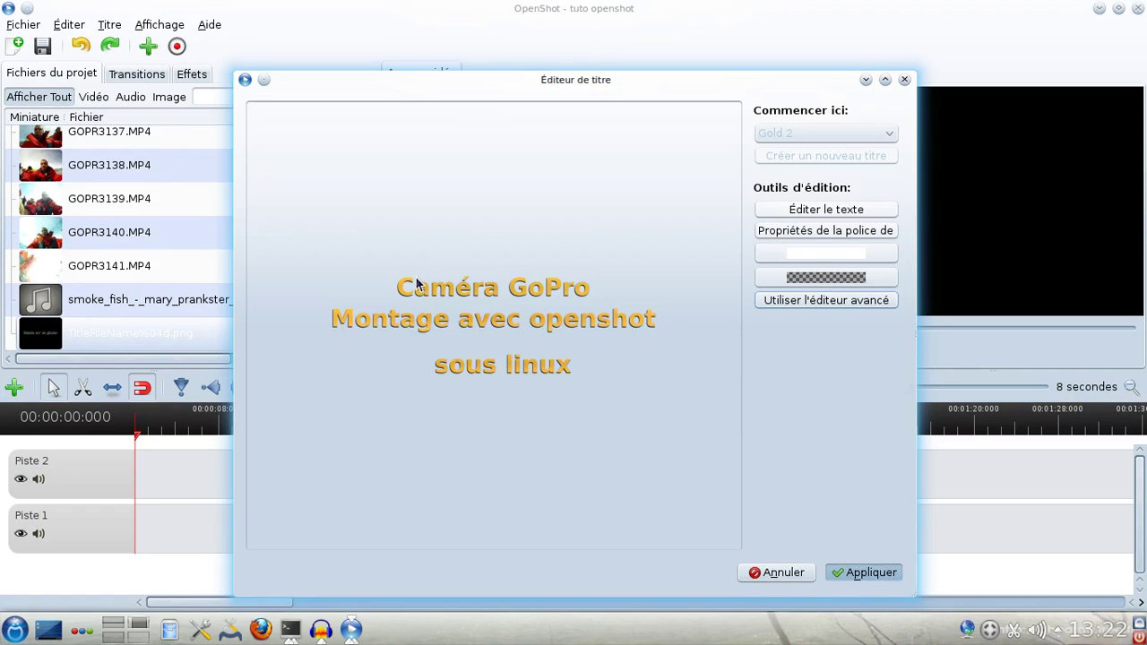
Add a third track to the timeline
drag(368, 295, 367, 325)
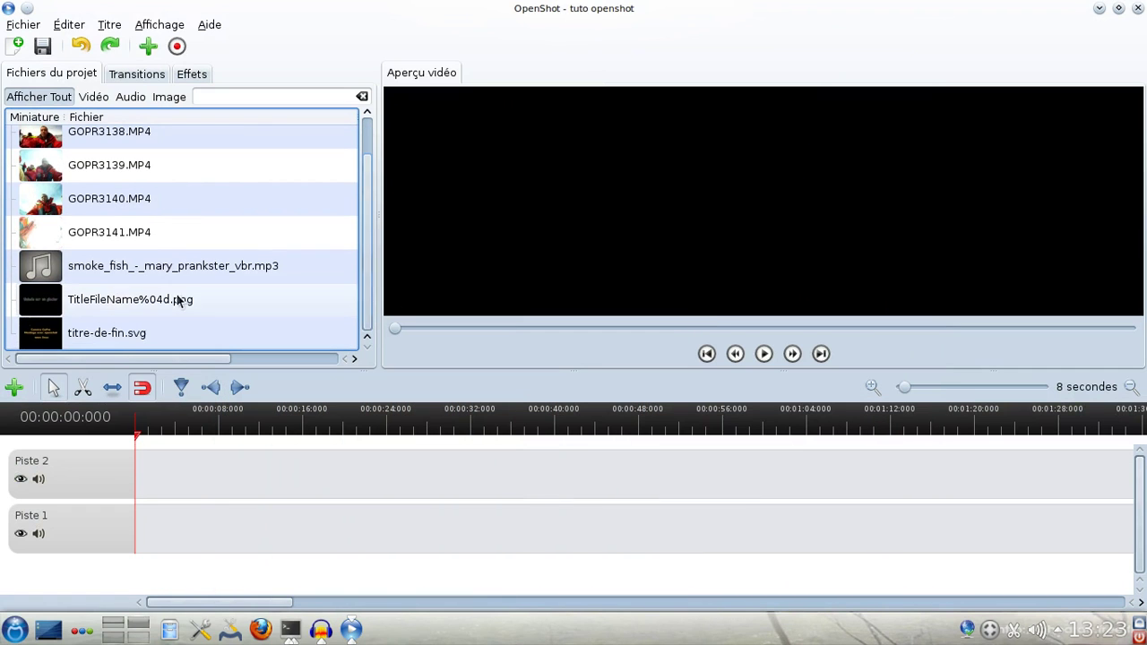
click(14, 389)
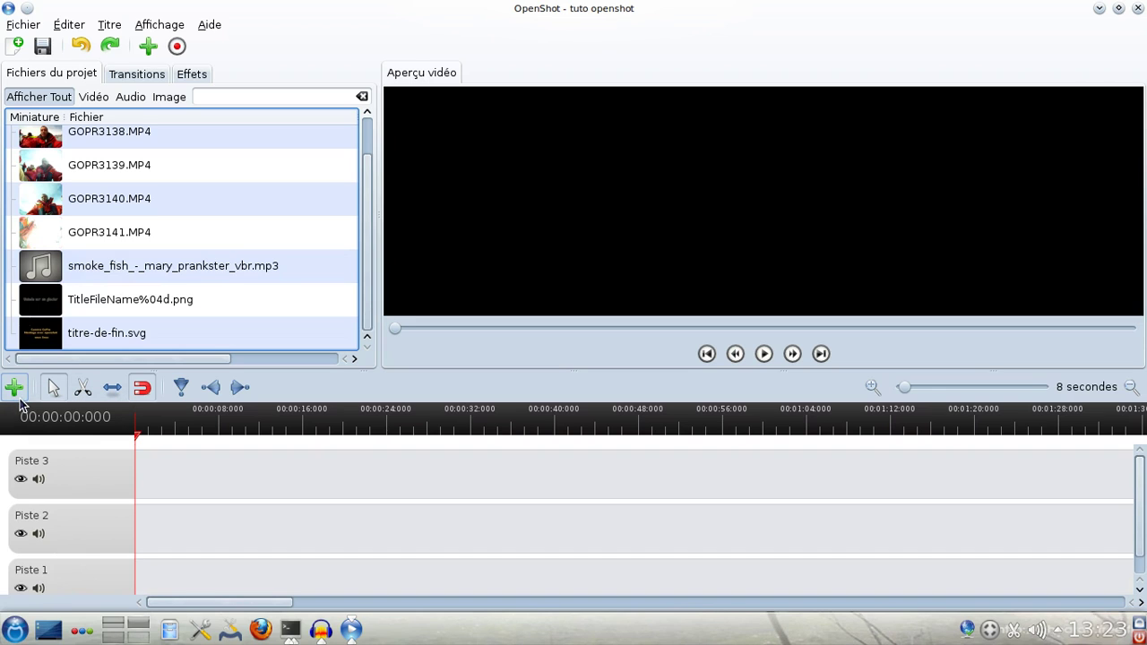
Place smoke_fish_-_mary_prankster_vbr.mp3 at the start of Piste 1 and mute the clip's audio
drag(129, 265, 165, 588)
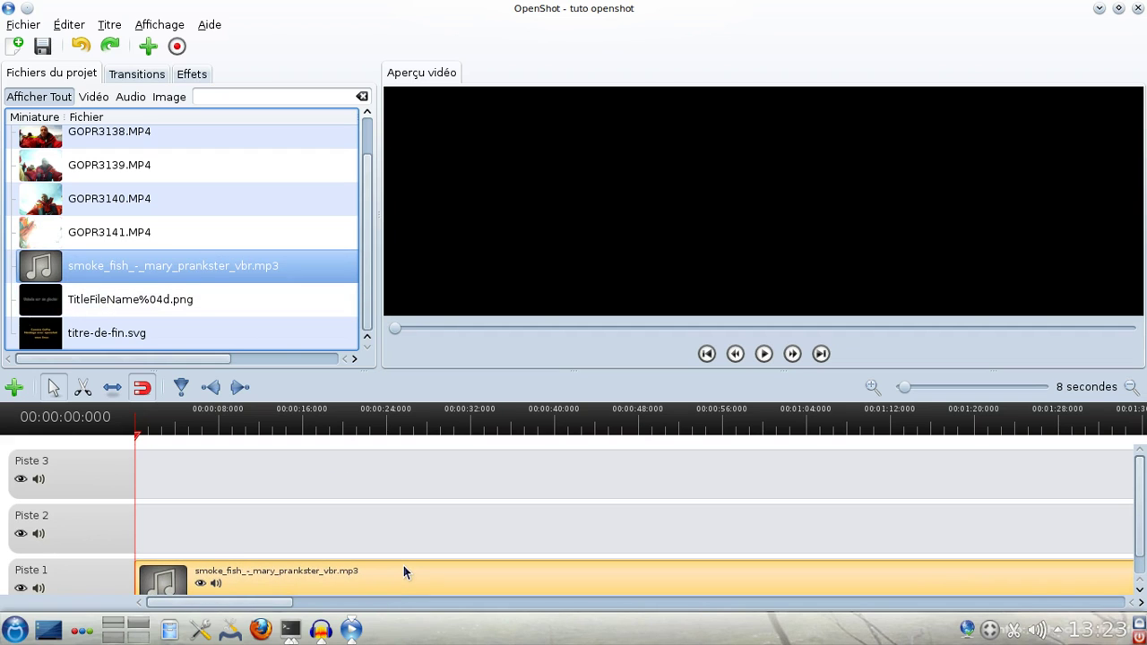
click(217, 583)
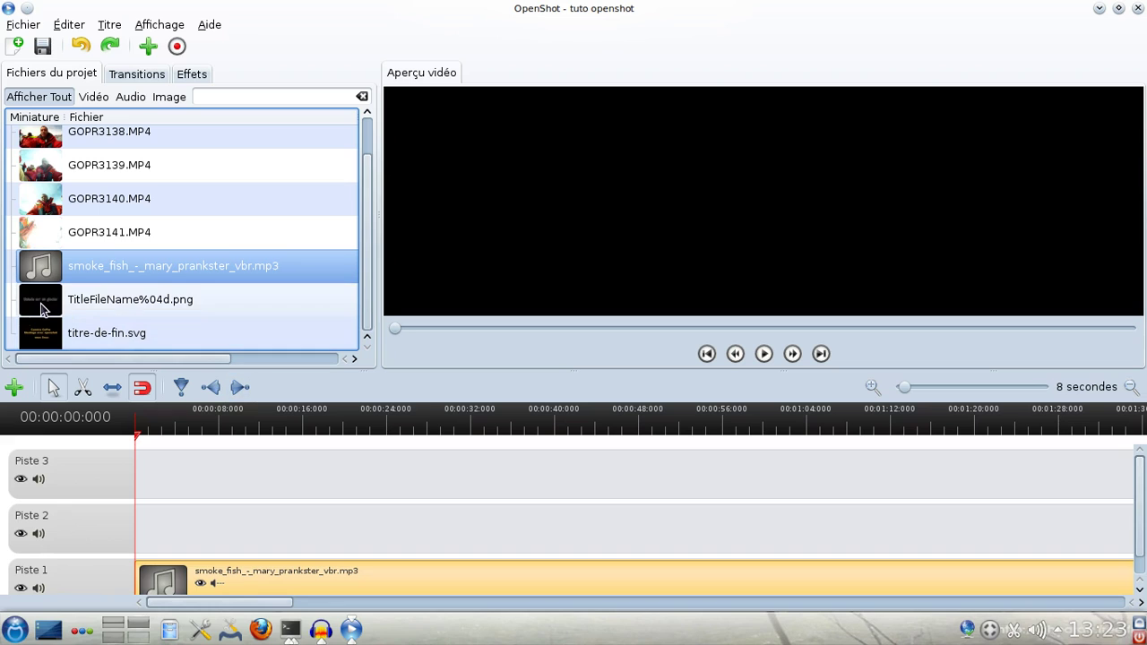
Place the TitleFileName%04d.png title at the start of Piste 3 and GOPR3137.MP4 on Piste 2, starting where the title ends
drag(36, 307, 163, 467)
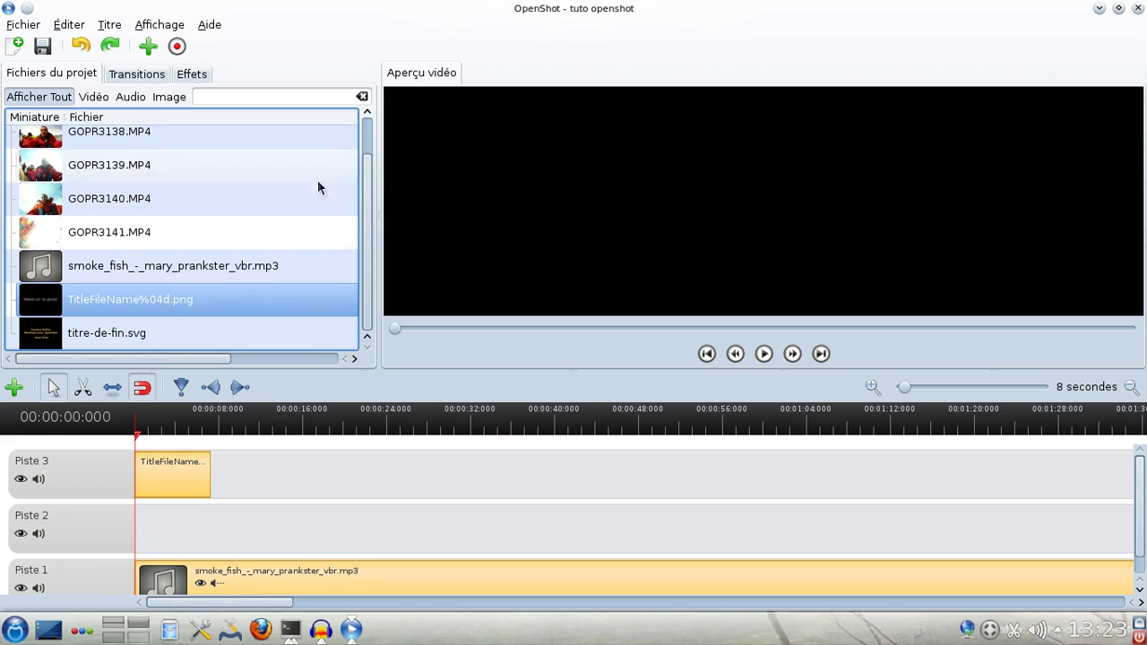
drag(366, 215, 376, 147)
drag(52, 154, 253, 536)
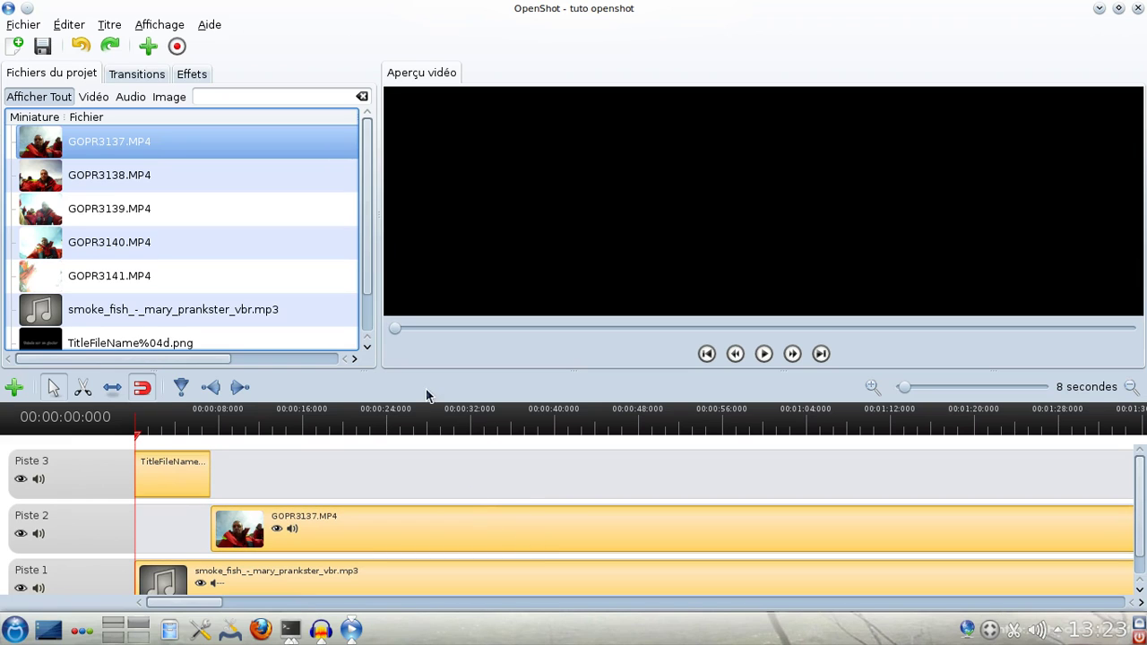
Preview GOPR3137.MP4 along the timeline and split the clip on Piste 2 at 00:01:04:013
click(287, 433)
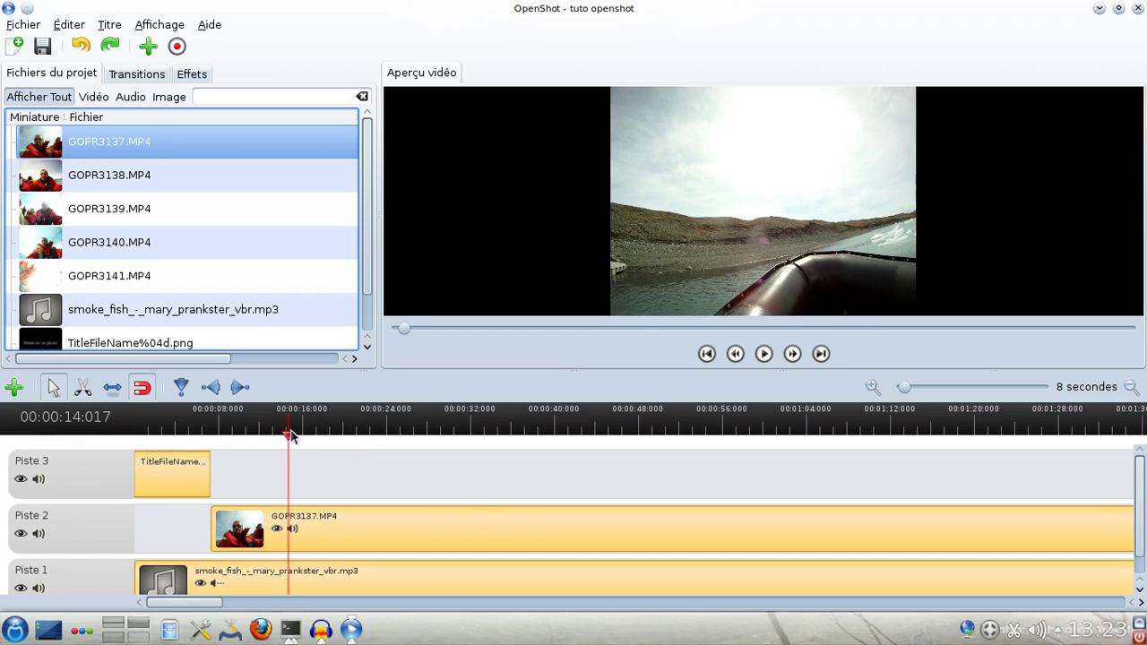
drag(358, 434, 544, 432)
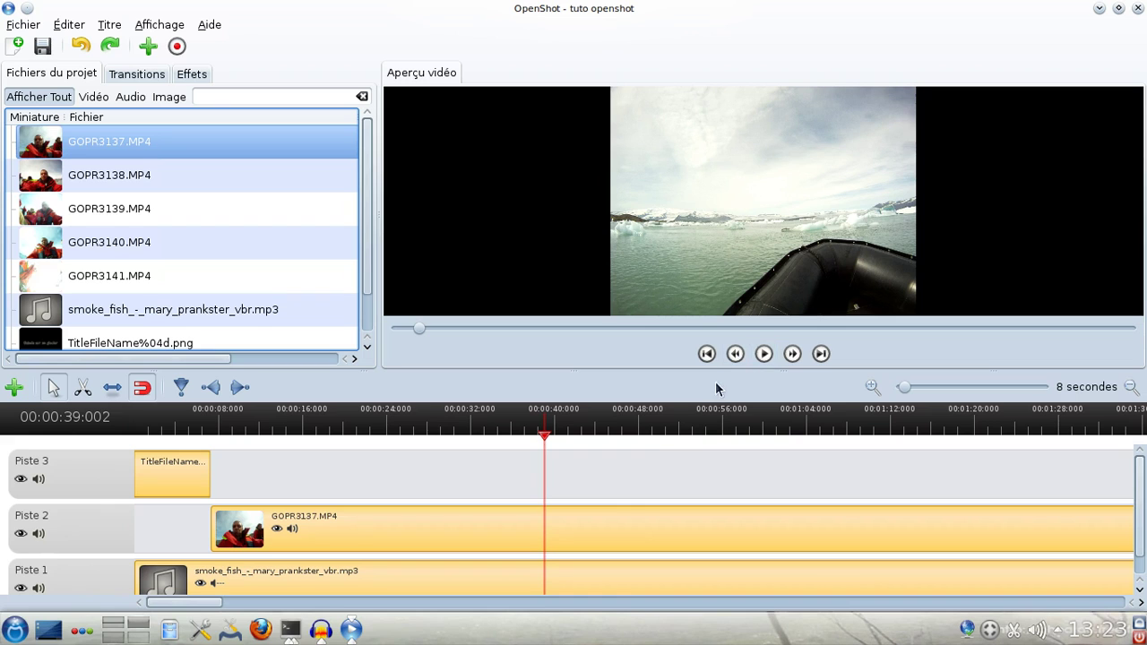
click(663, 435)
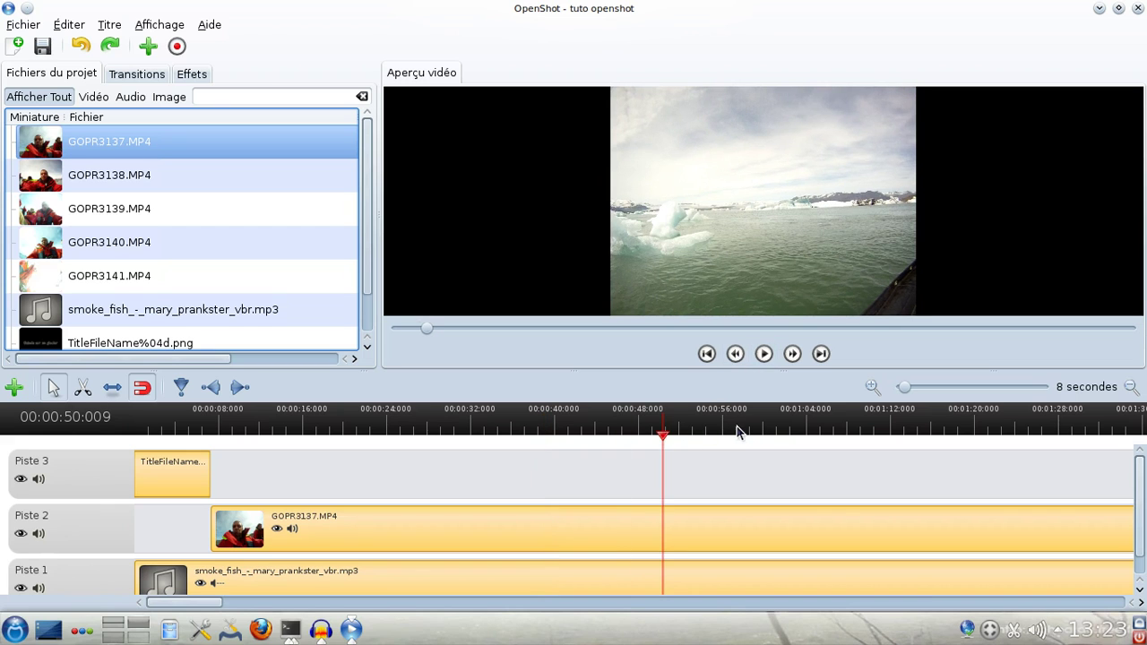
click(711, 436)
click(731, 432)
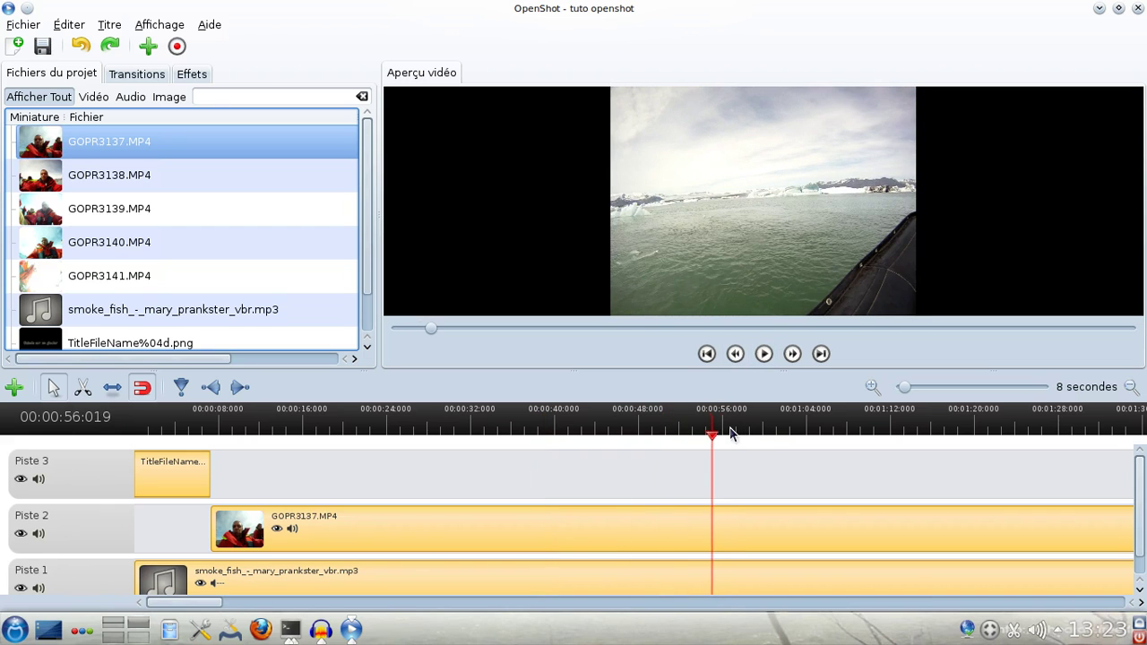
click(781, 434)
click(812, 434)
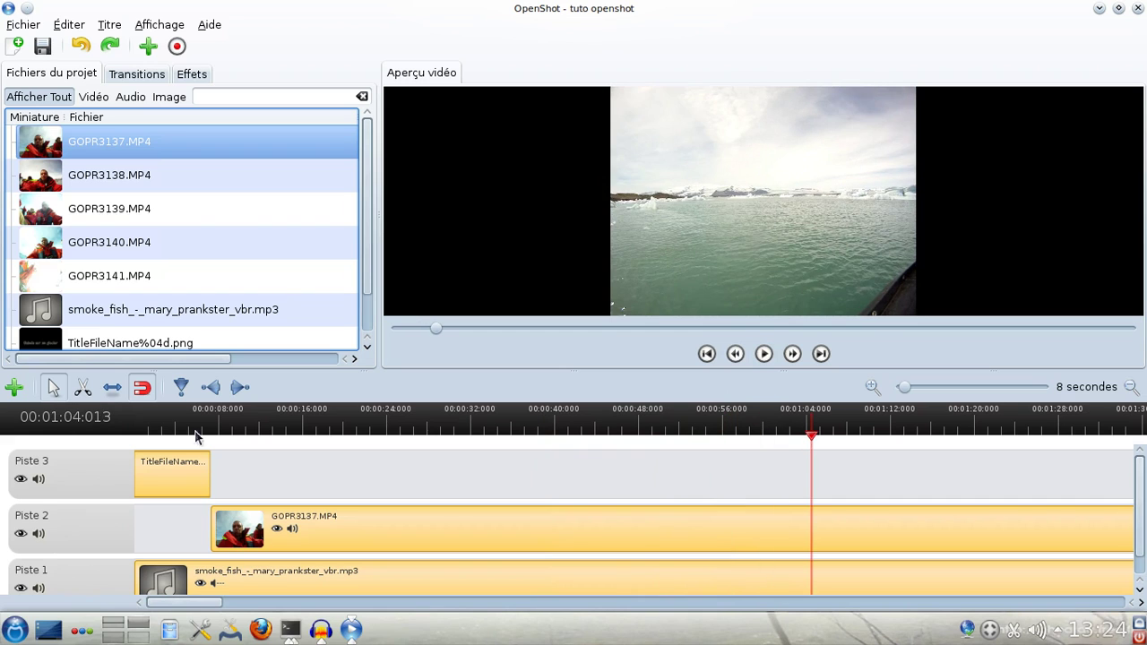
click(84, 389)
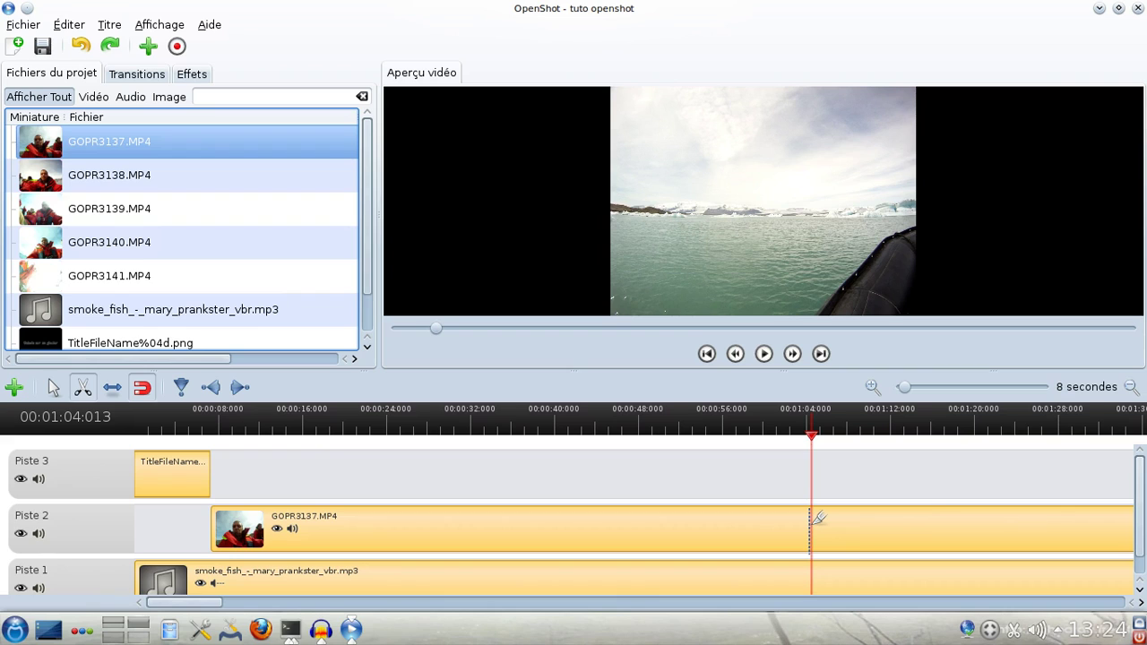
click(816, 518)
click(53, 387)
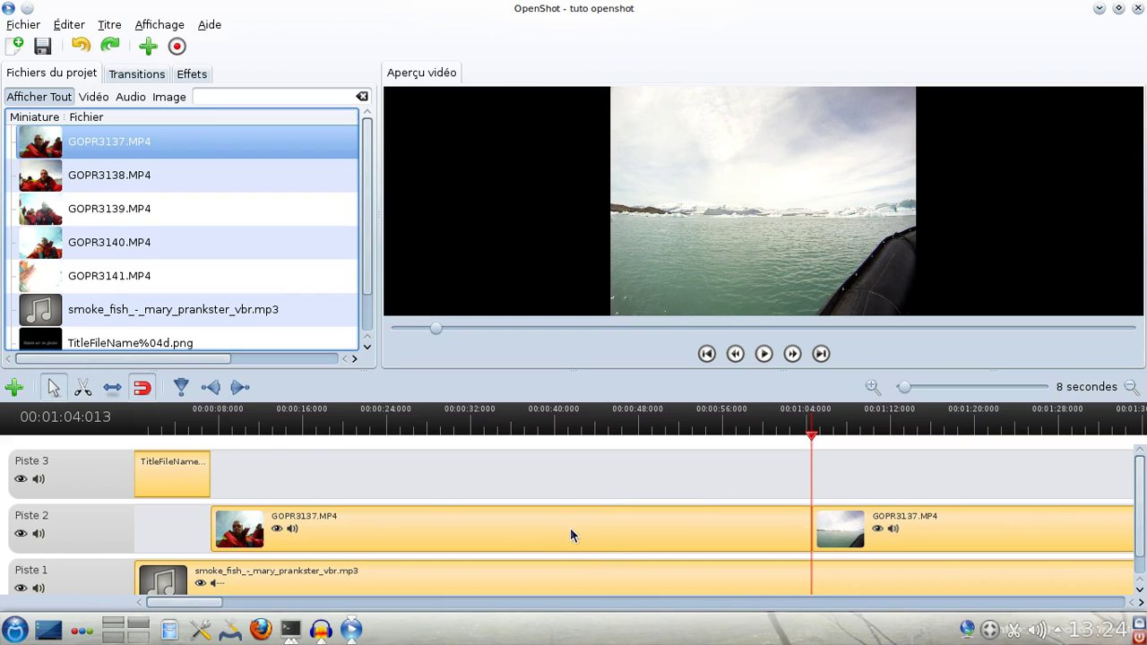
Delete the part of GOPR3137.MP4 before the cut and move the remaining part back to the end of the opening title
right_click(486, 529)
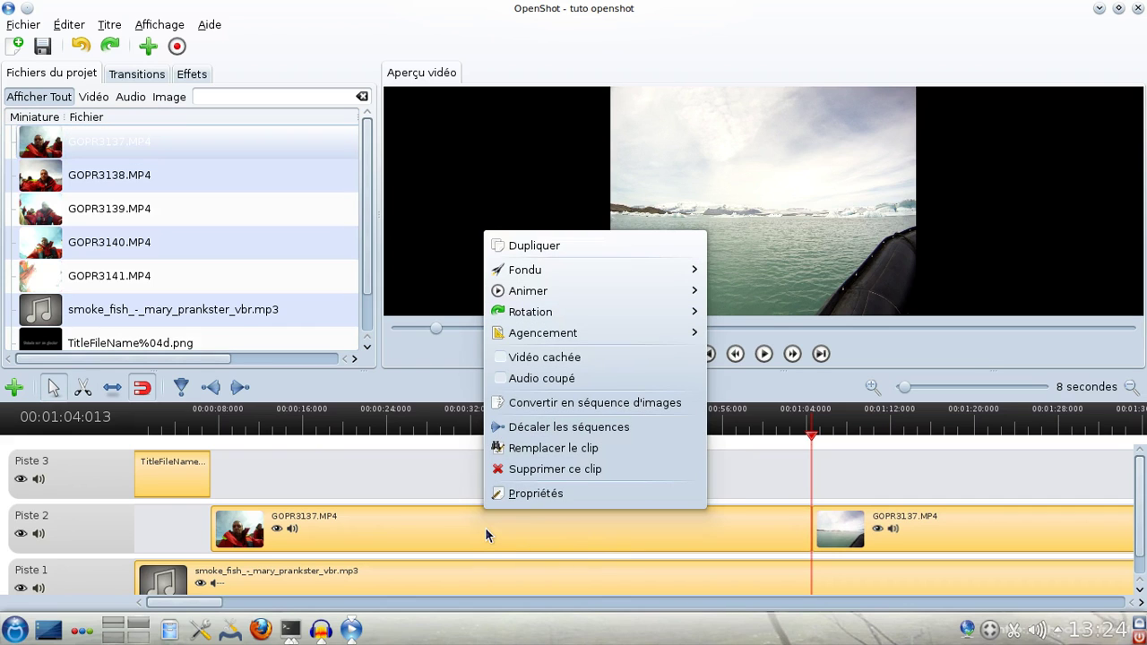
click(526, 475)
drag(867, 528, 271, 524)
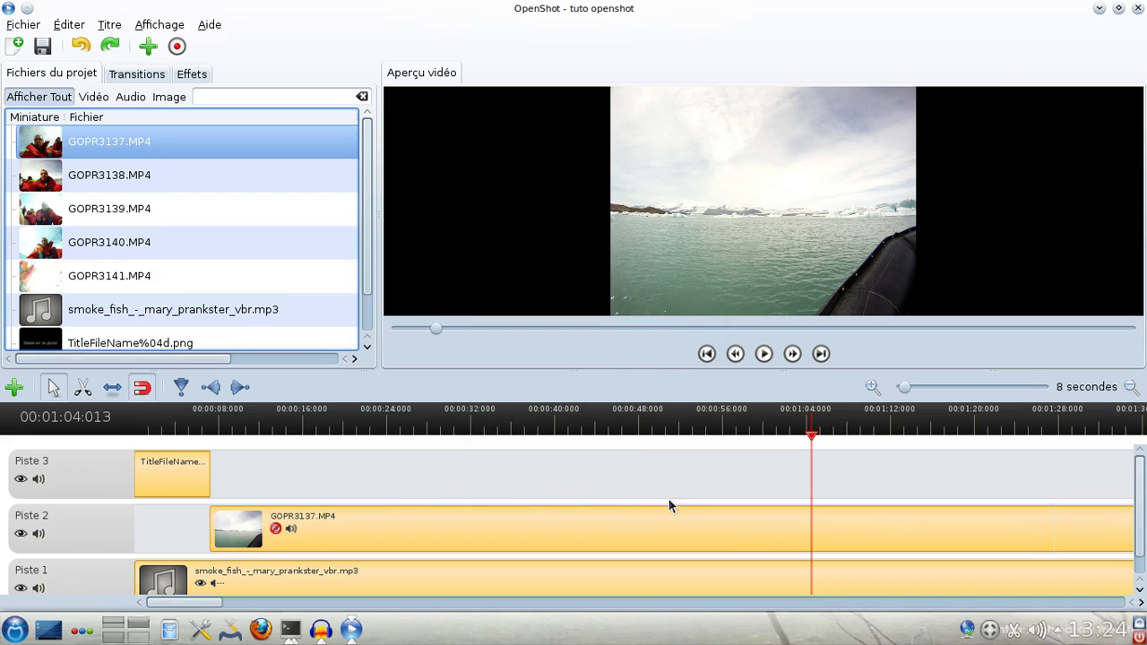
Turn the video of the GOPR3137.MP4 clip on Piste 2 back on and mute its audio
drag(666, 434, 417, 436)
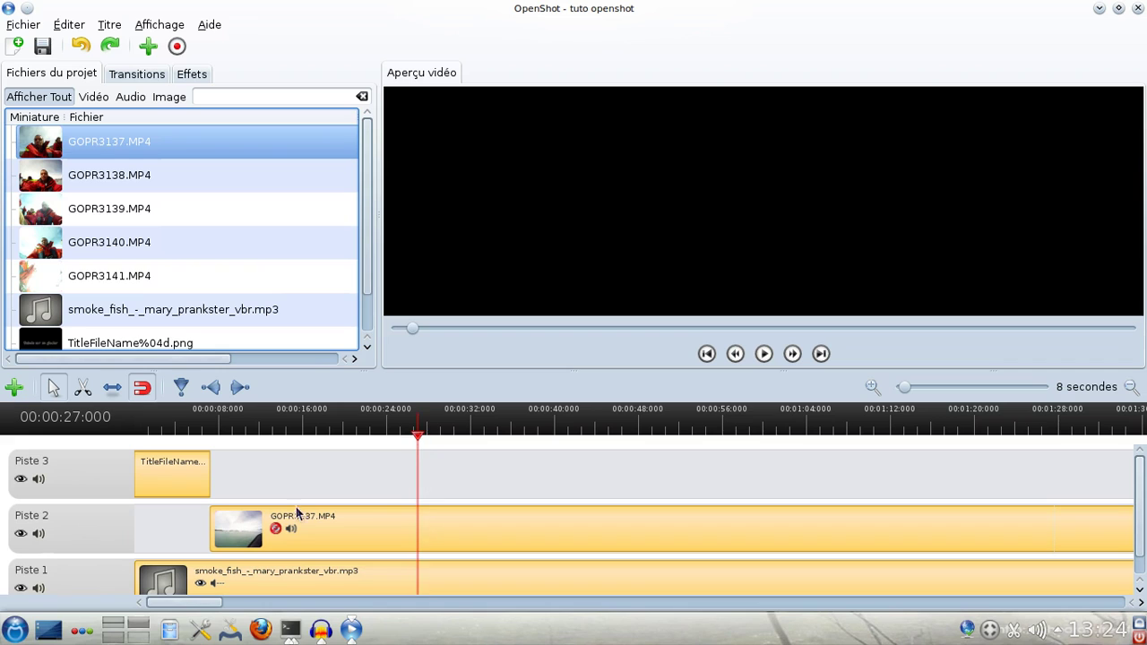
drag(519, 430, 378, 439)
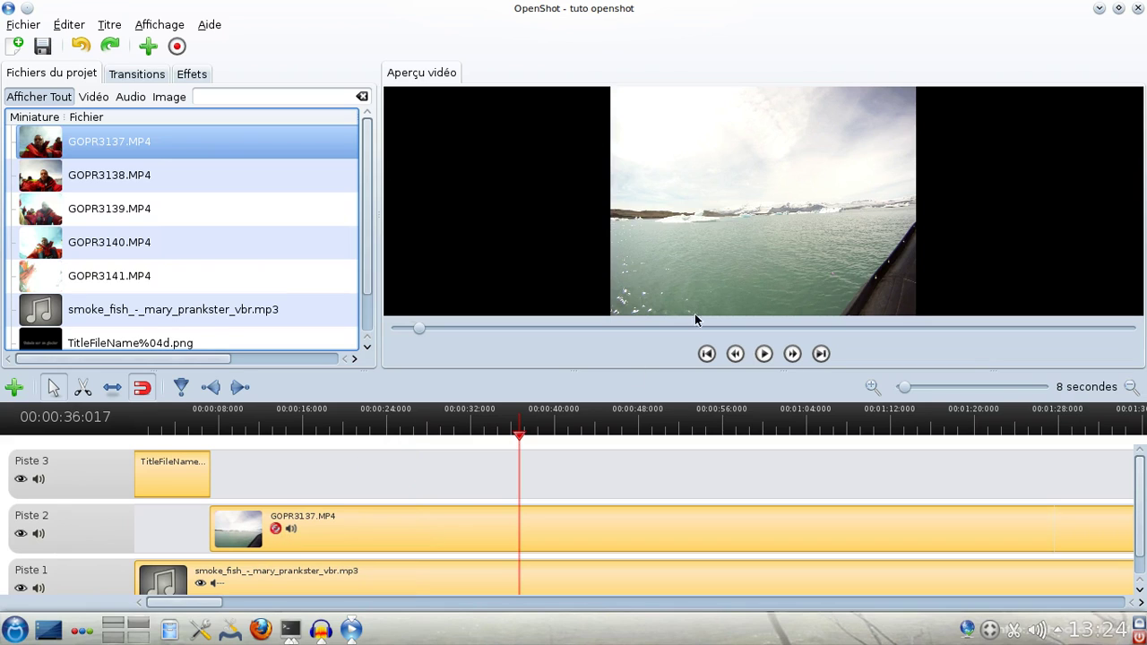
click(276, 531)
Split GOPR3137.MP4 at 00:00:55:006 and delete the part after the cut
click(536, 436)
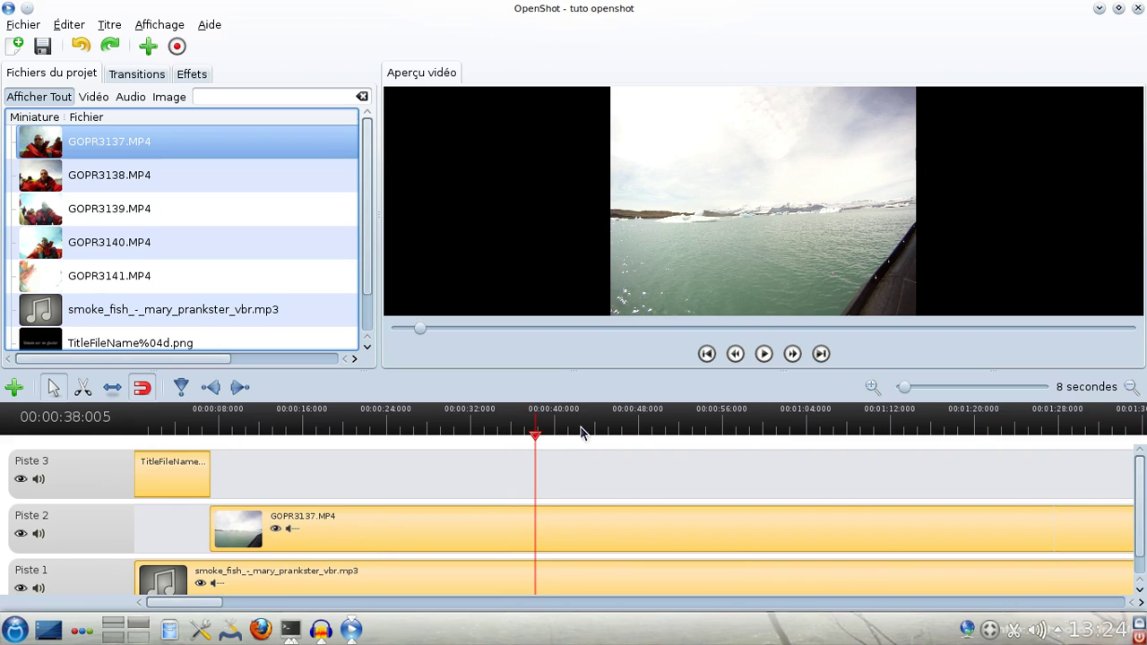
drag(589, 432, 714, 436)
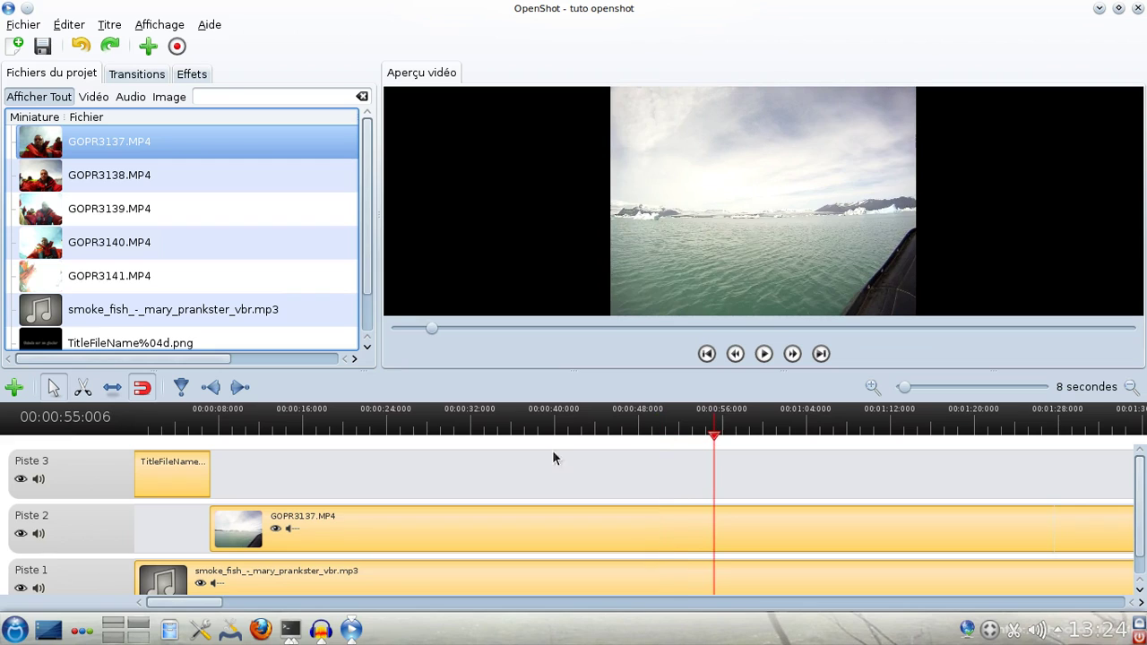
click(82, 387)
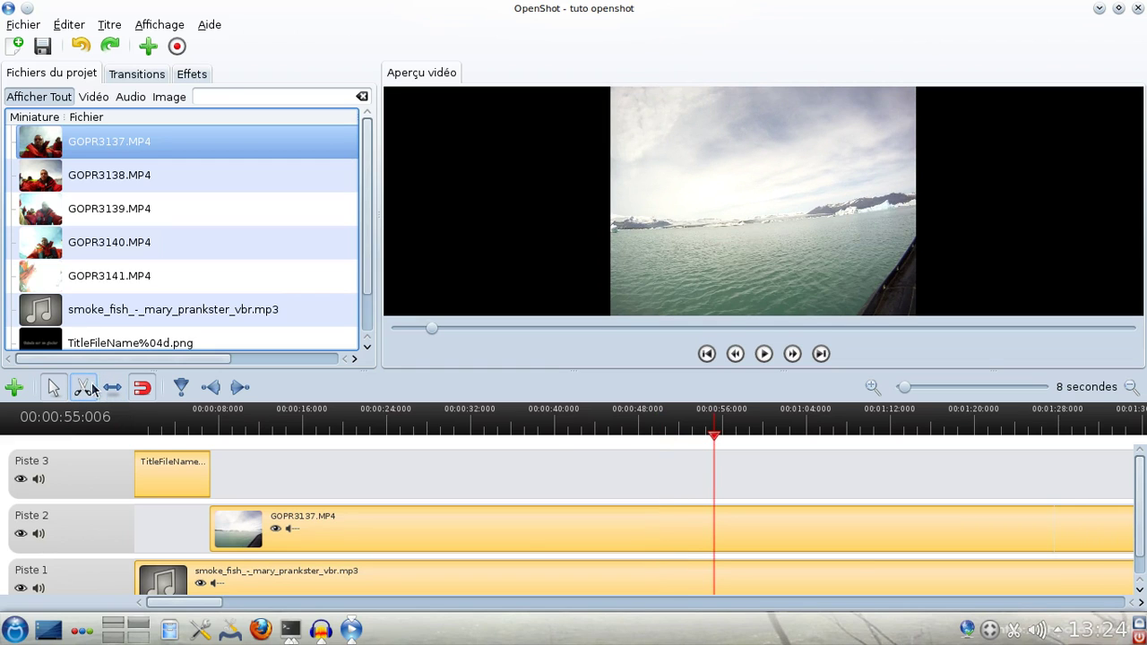
click(717, 520)
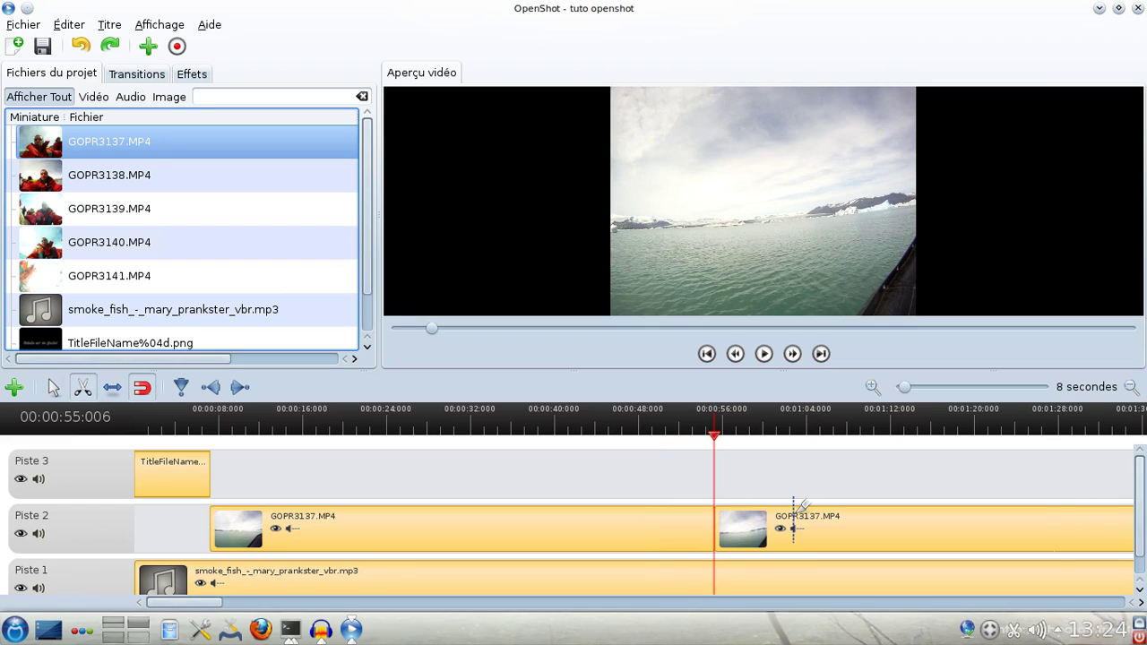
click(53, 387)
right_click(845, 516)
click(863, 461)
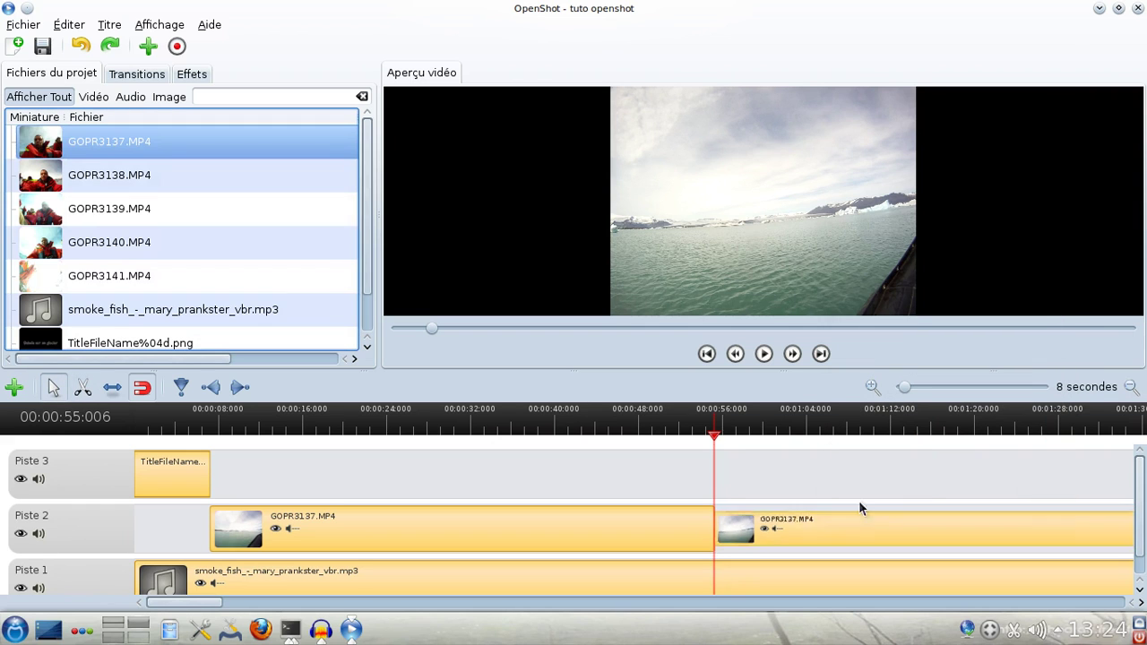
Place GOPR3138.MP4 on Piste 3 right after GOPR3137.MP4, and GOPR3141.MP4 on Piste 2 right after GOPR3138.MP4
click(107, 181)
drag(43, 178, 758, 479)
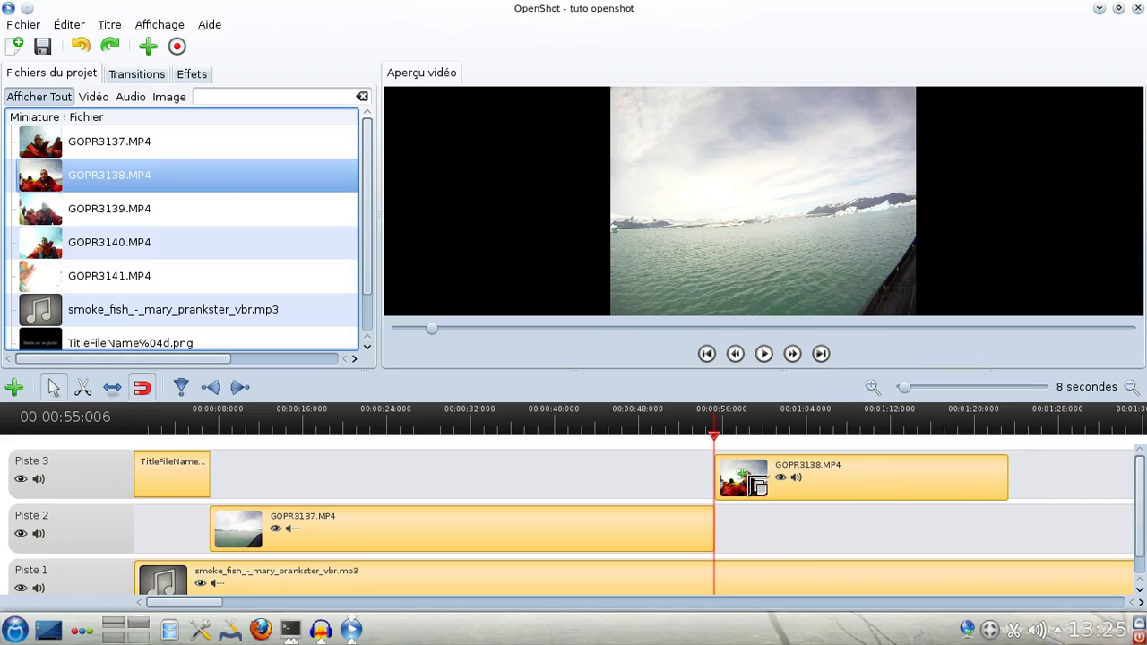
click(77, 214)
click(70, 280)
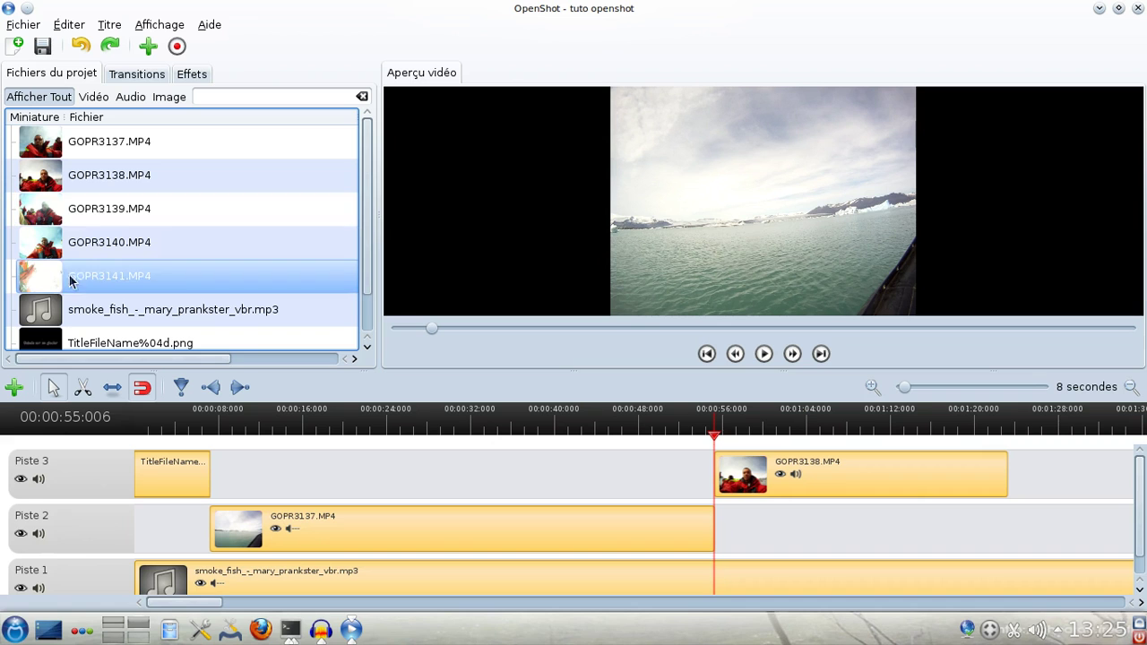
drag(49, 280, 1044, 533)
Split GOPR3141.MP4 at 00:02:16:021 and delete the part after the cut
drag(177, 603, 225, 605)
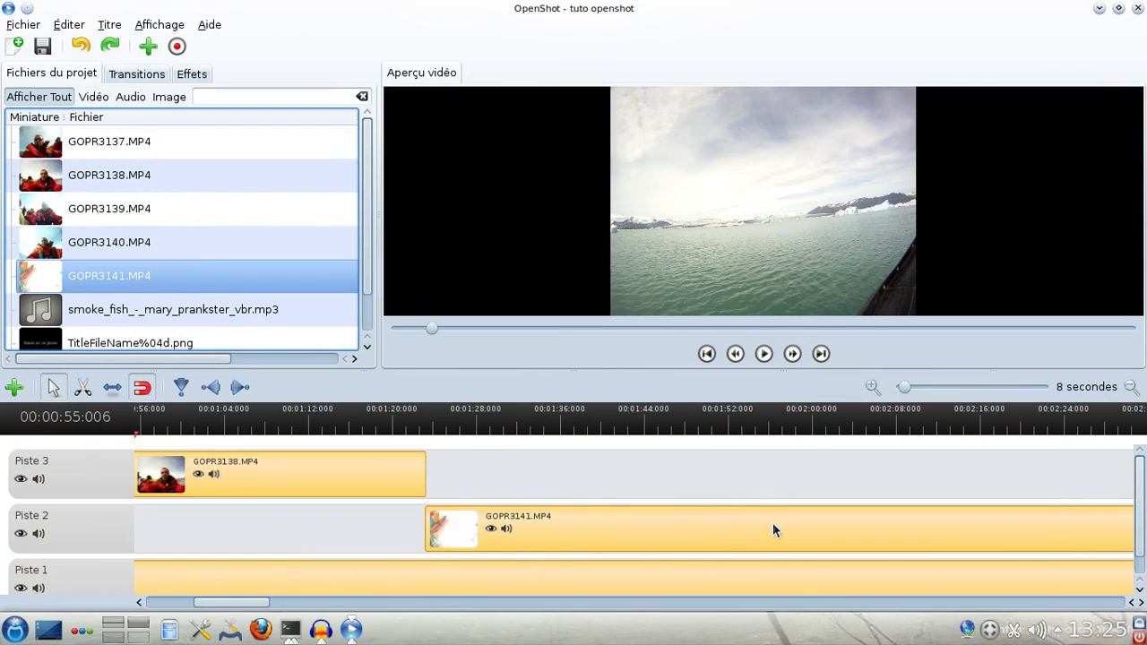
click(764, 424)
click(878, 430)
click(989, 430)
click(83, 388)
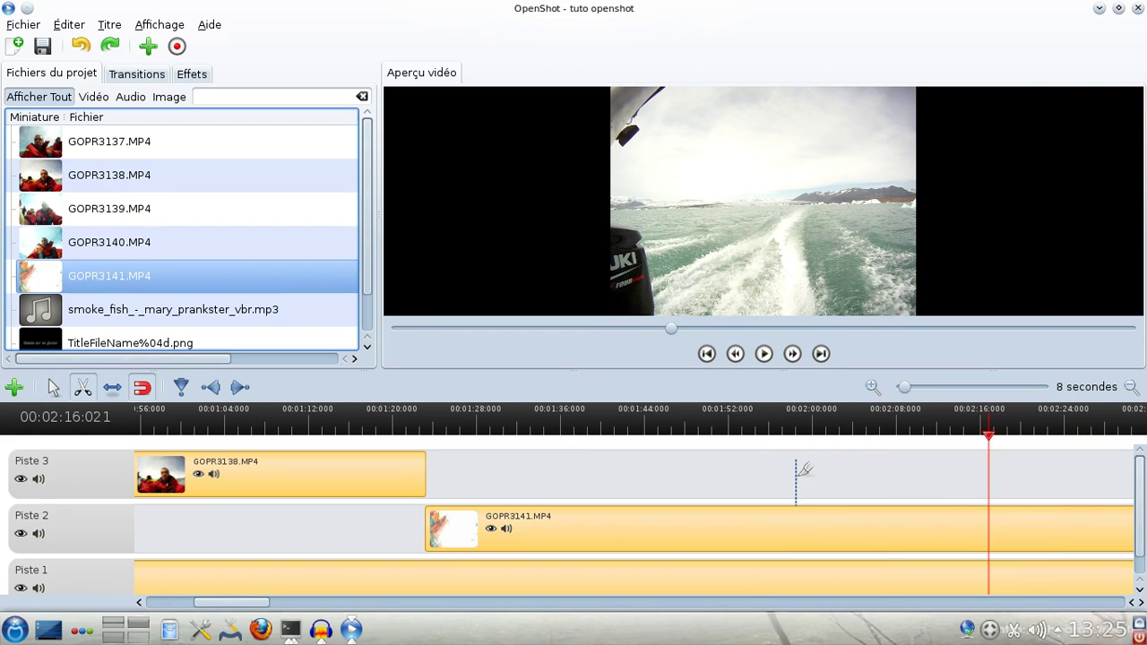
click(994, 529)
click(54, 387)
right_click(1044, 528)
click(906, 470)
Move GOPR3141.MP4 further along Piste 2 and place GOPR3140.MP4 on Piste 2 right after the end of GOPR3138.MP4
drag(776, 531, 1014, 531)
drag(254, 604, 303, 608)
drag(403, 530, 1013, 530)
drag(303, 604, 362, 604)
drag(381, 530, 307, 531)
drag(332, 604, 220, 606)
drag(110, 243, 520, 542)
Split GOPR3140.MP4 about 50 seconds after its start and delete the part after the cut
click(698, 424)
click(1028, 426)
click(1116, 426)
mouse_move(237, 605)
mouse_down()
mouse_move(354, 617)
mouse_move(169, 615)
mouse_move(240, 612)
mouse_up()
click(549, 426)
click(372, 426)
click(729, 429)
click(913, 430)
click(82, 388)
click(916, 518)
click(53, 387)
right_click(871, 529)
click(923, 484)
Move GOPR3141.MP4 to Piste 3 right after GOPR3140.MP4 and place GOPR3139.MP4 on Piste 2 after GOPR3141.MP4
drag(1042, 529, 799, 478)
mouse_move(266, 603)
mouse_down()
mouse_move(320, 607)
mouse_move(266, 607)
mouse_up()
click(109, 209)
drag(251, 604, 320, 608)
drag(109, 209, 481, 527)
Split GOPR3139.MP4, delete the part before the cut, and move the remaining part back to the end of GOPR3141.MP4
click(563, 423)
click(610, 426)
click(837, 430)
click(920, 430)
click(83, 388)
click(920, 515)
click(54, 387)
right_click(602, 529)
click(668, 468)
drag(998, 532, 515, 532)
Mute the audio of GOPR3139.MP4 and trim its end with a second cut, leaving about 38 seconds
click(517, 530)
click(84, 388)
click(834, 517)
click(54, 387)
right_click(926, 533)
click(807, 471)
Save the project and place titre-de-fin.svg on Piste 3 above the last part of GOPR3139.MP4
drag(324, 606, 190, 590)
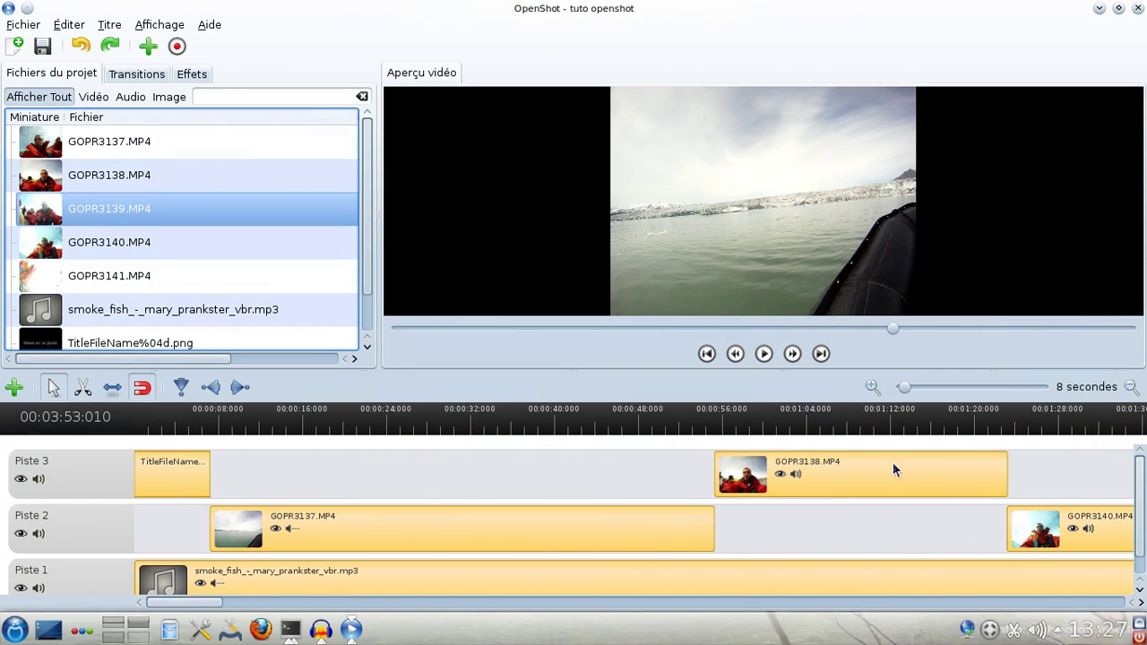
drag(905, 390, 915, 389)
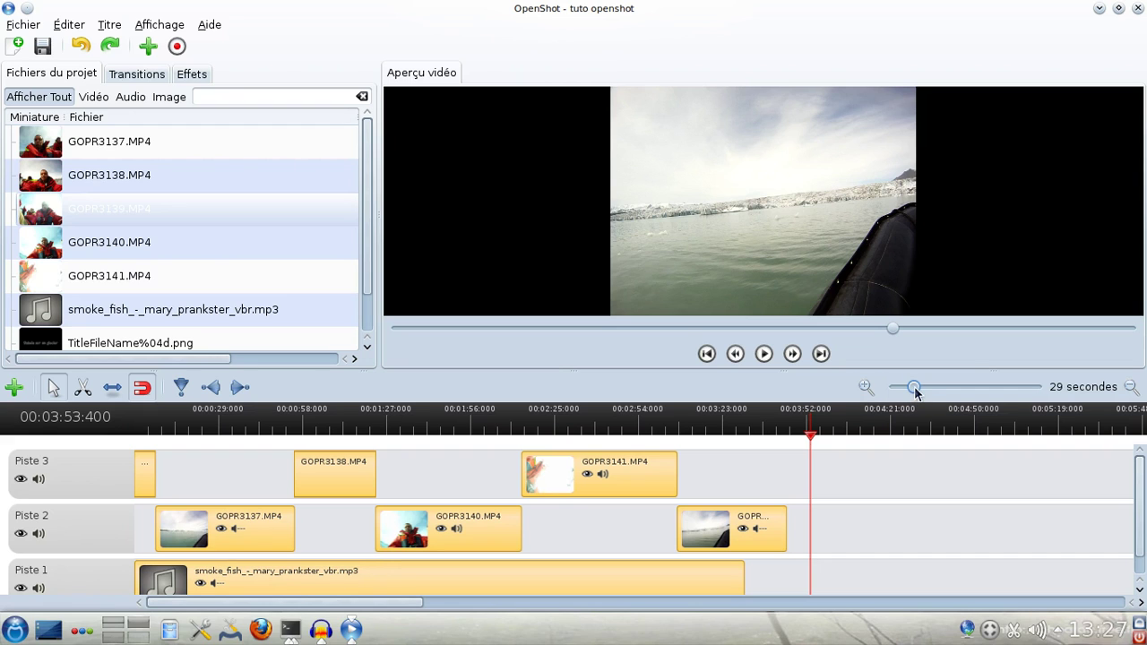
drag(916, 392, 911, 392)
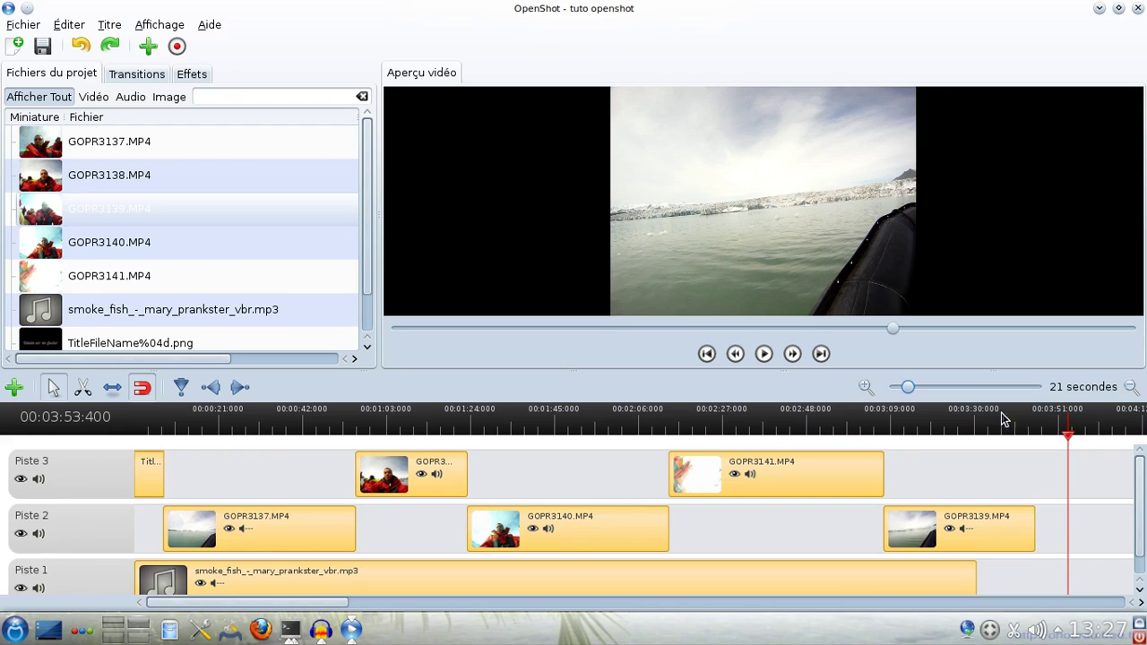
drag(910, 391, 915, 392)
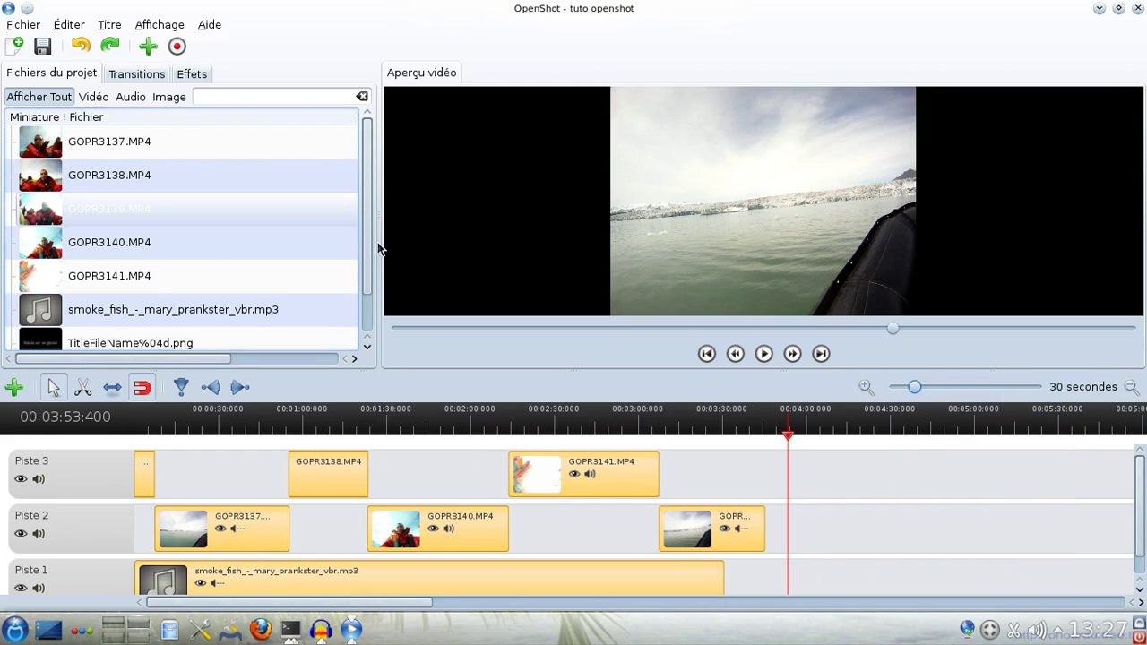
scroll(371, 269, down, 1)
click(43, 49)
drag(76, 336, 744, 475)
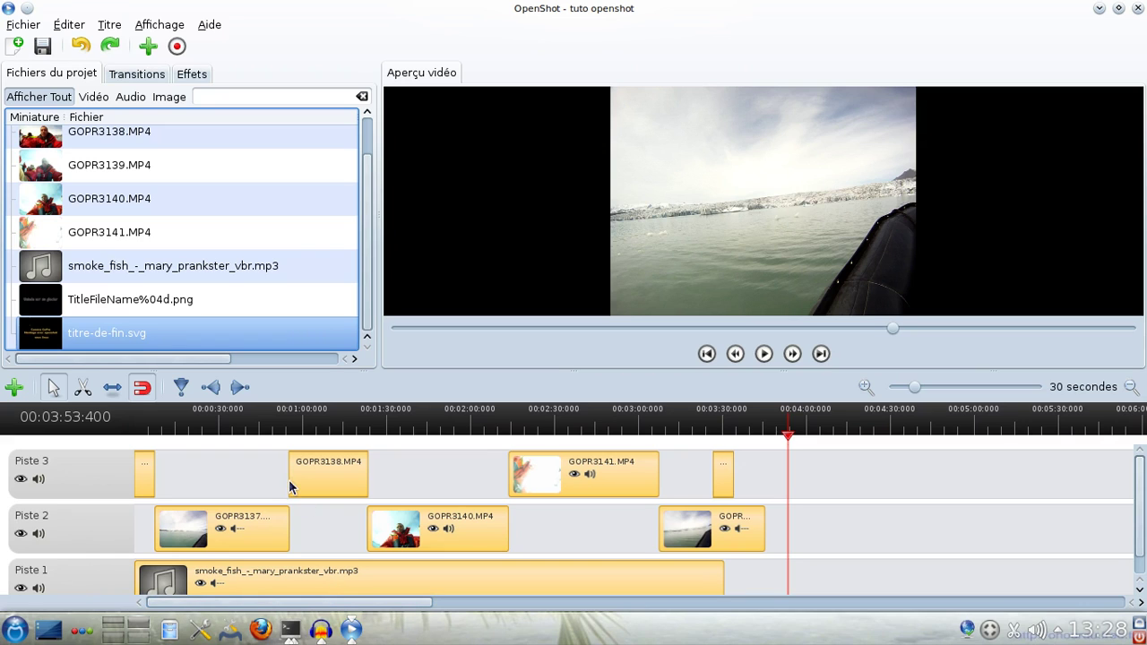
Move GOPR3138.MP4 slightly earlier to overlap the end of GOPR3137.MP4 and place a Bulles transition over the overlap
click(237, 530)
drag(339, 483, 330, 482)
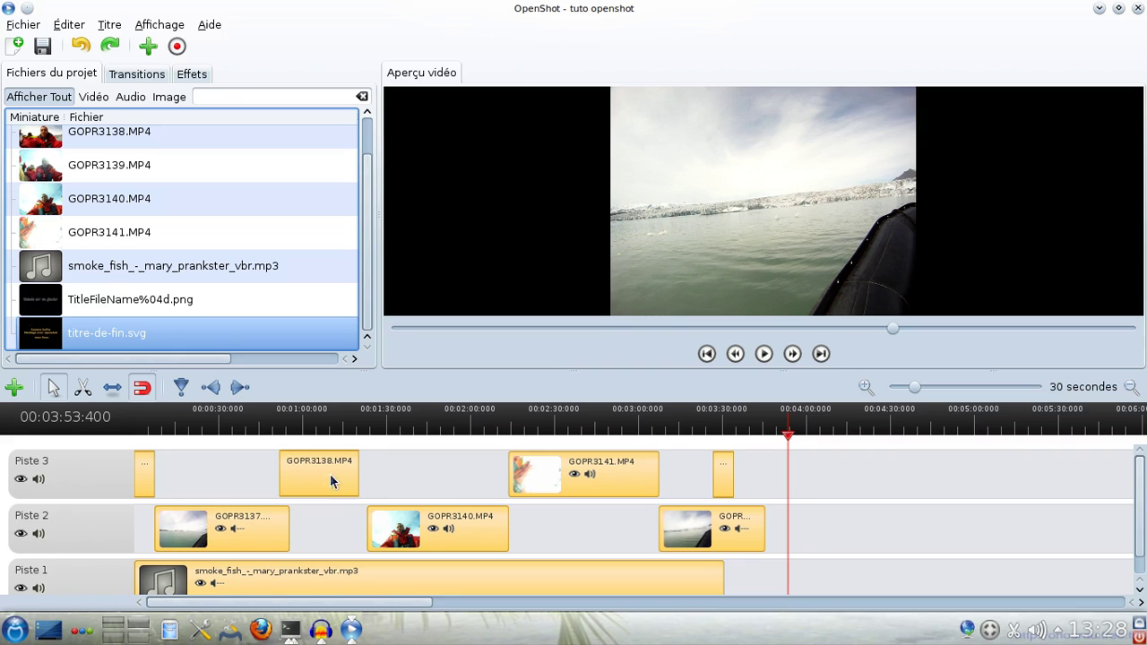
click(146, 77)
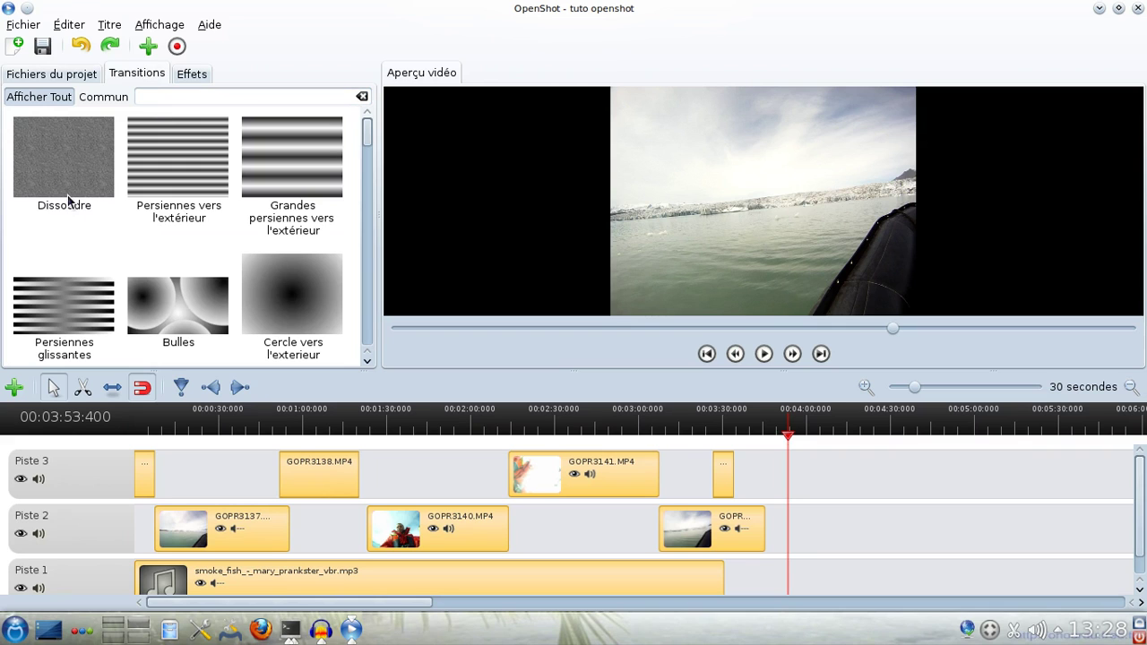
drag(163, 308, 302, 502)
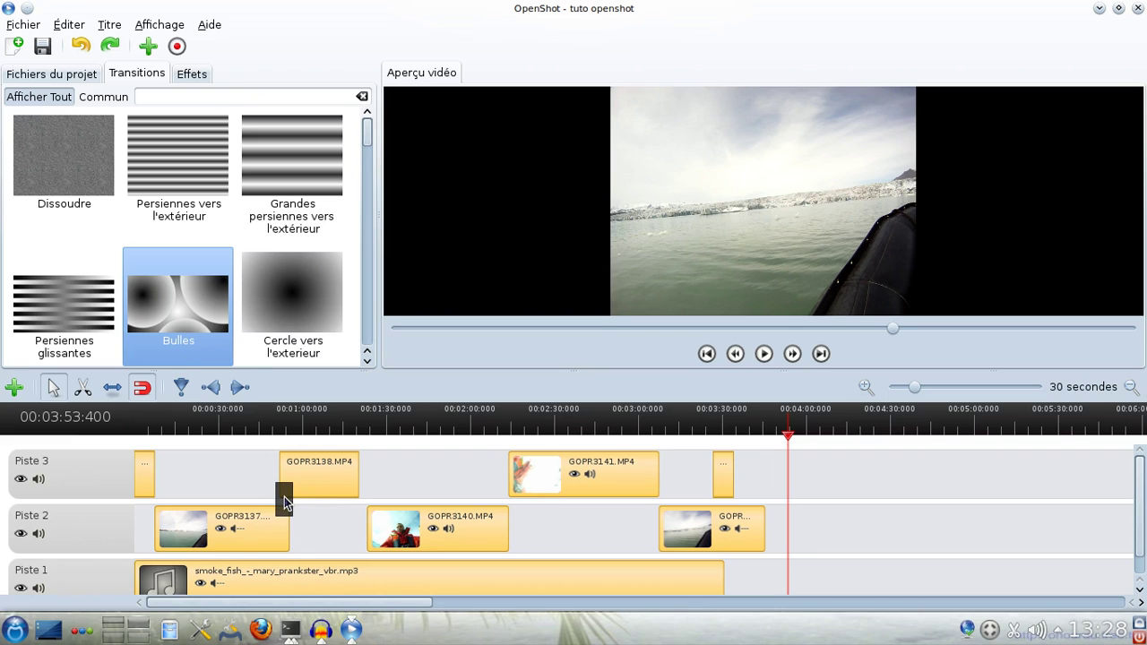
Set the Bulles transition's duration to 3 seconds and shift GOPR3138.MP4 slightly later to line up with it
right_click(285, 504)
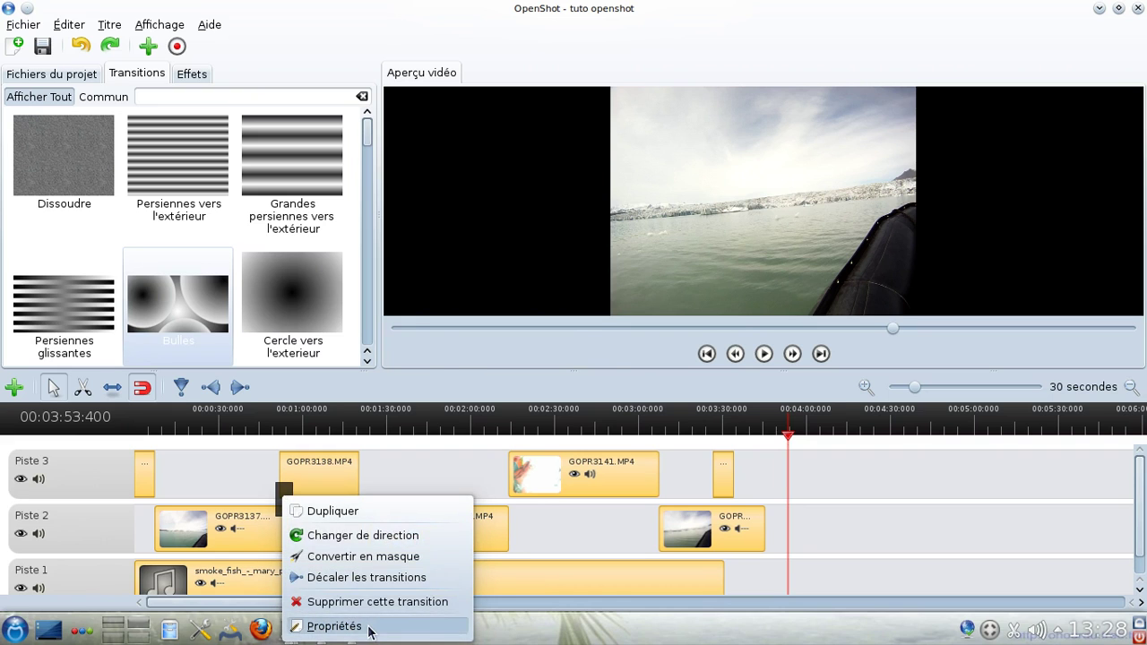
click(368, 627)
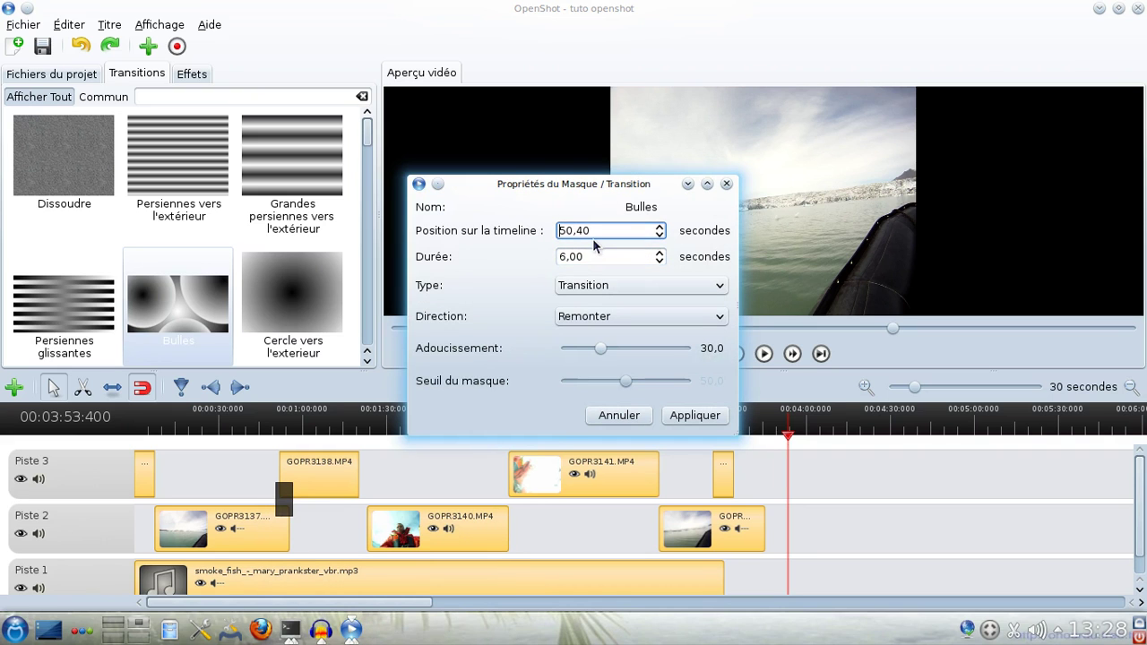
click(659, 261)
click(659, 261)
click(658, 261)
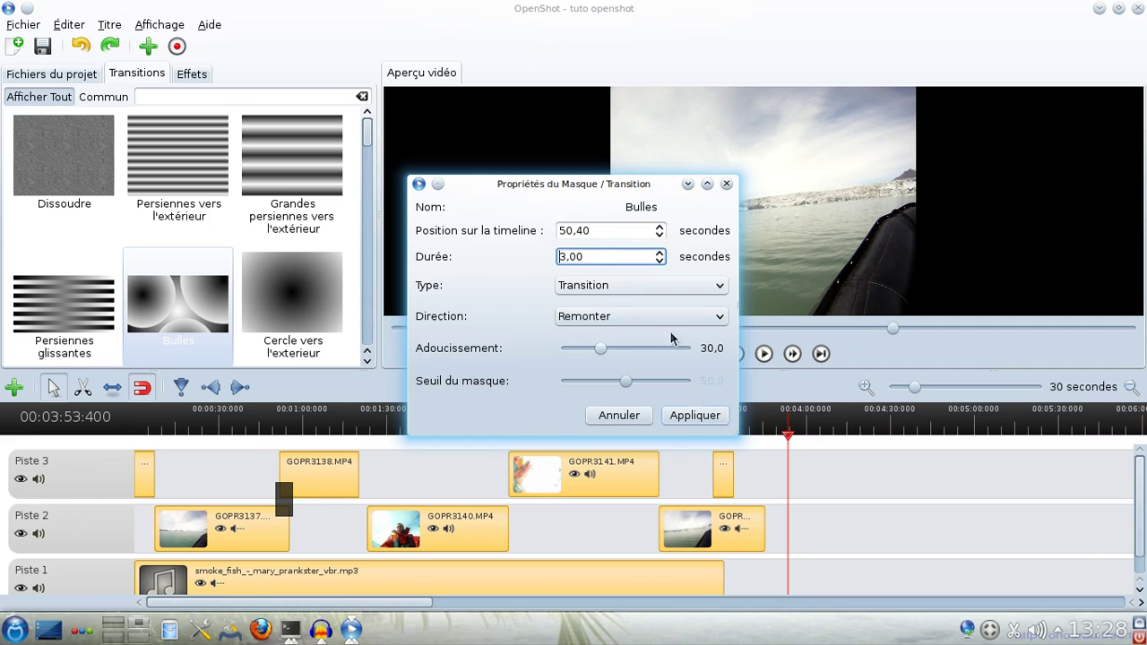
click(681, 415)
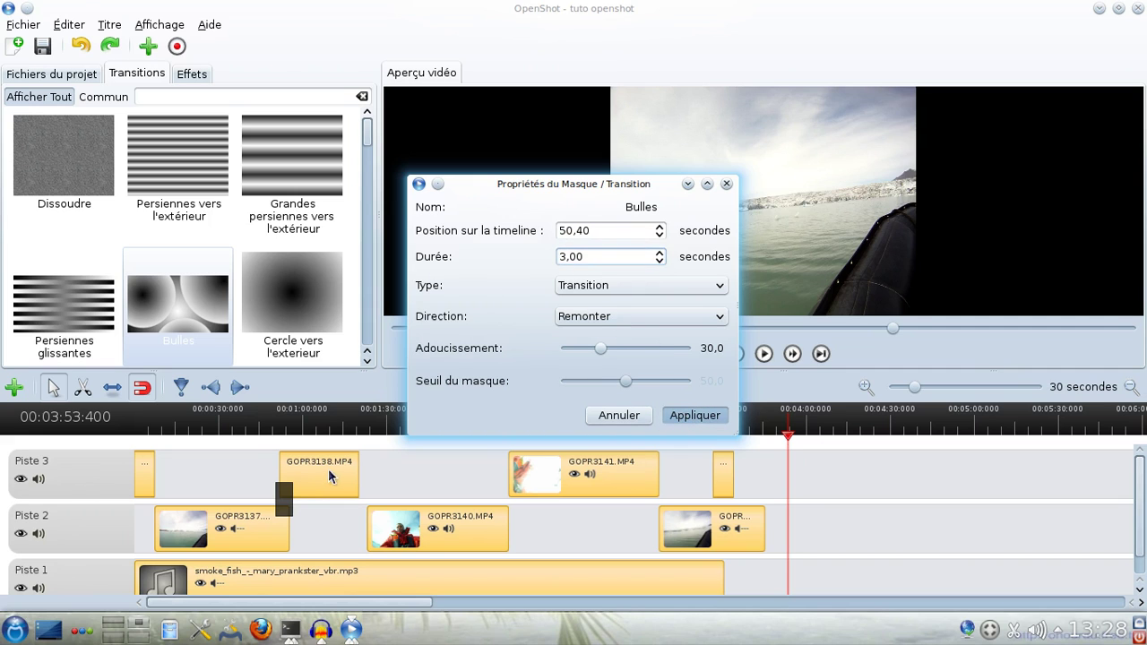
drag(279, 498, 319, 480)
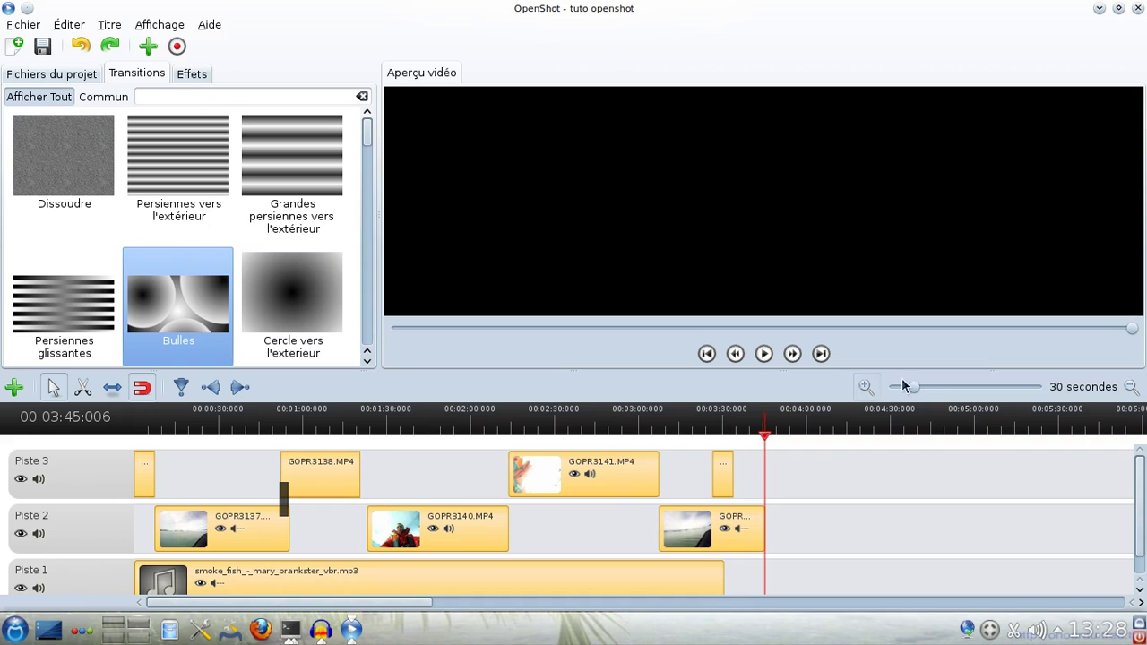
Align the Bulles transition with the overlap of GOPR3137.MP4 and GOPR3138.MP4 on the timeline, and preview it
drag(912, 388, 903, 394)
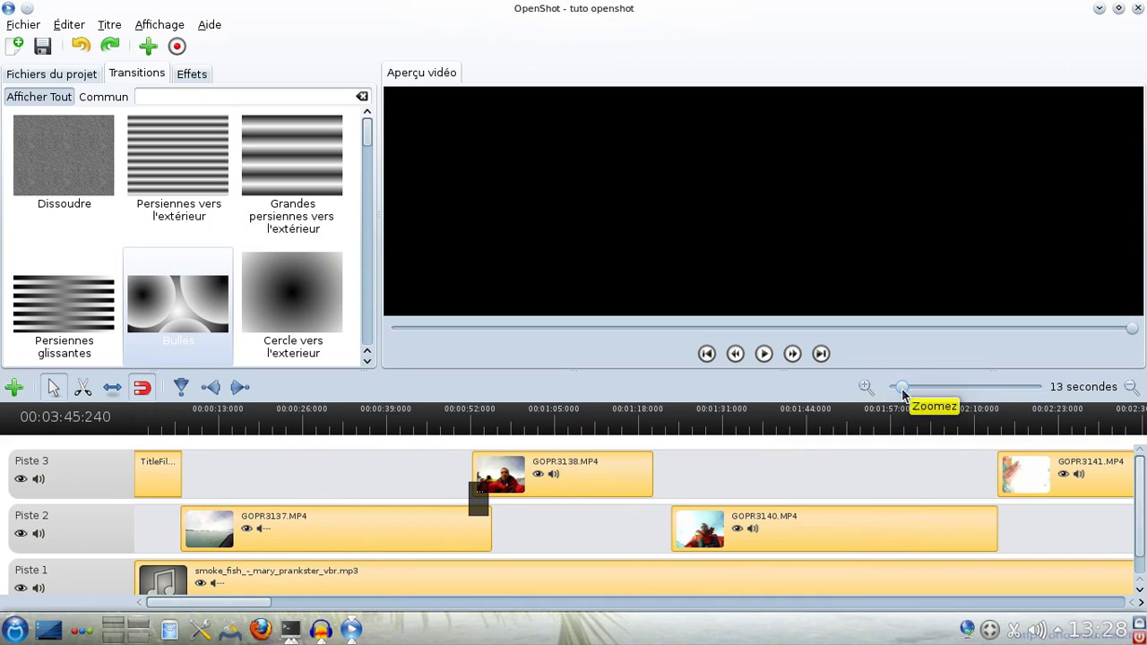
drag(488, 500, 481, 504)
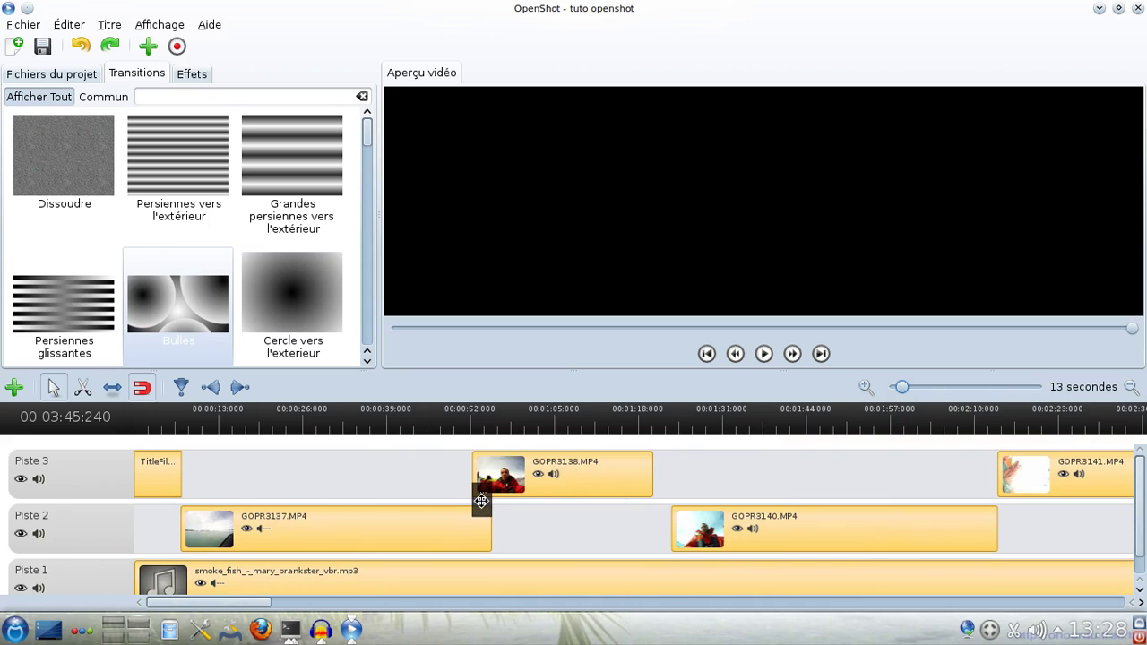
click(482, 434)
click(764, 356)
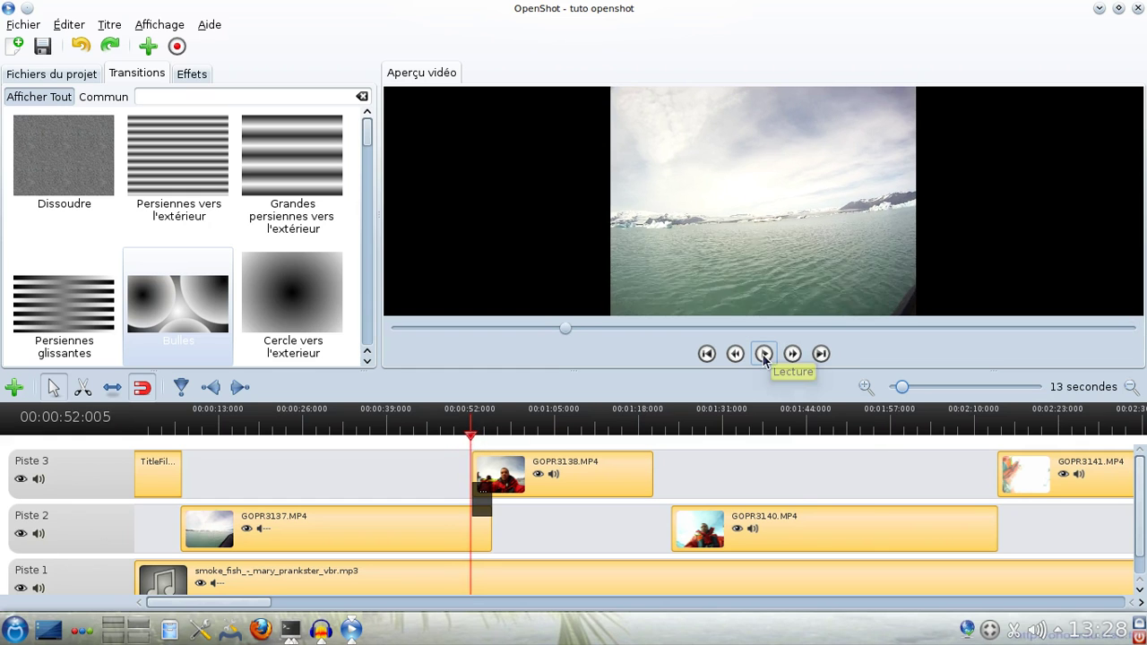
click(764, 355)
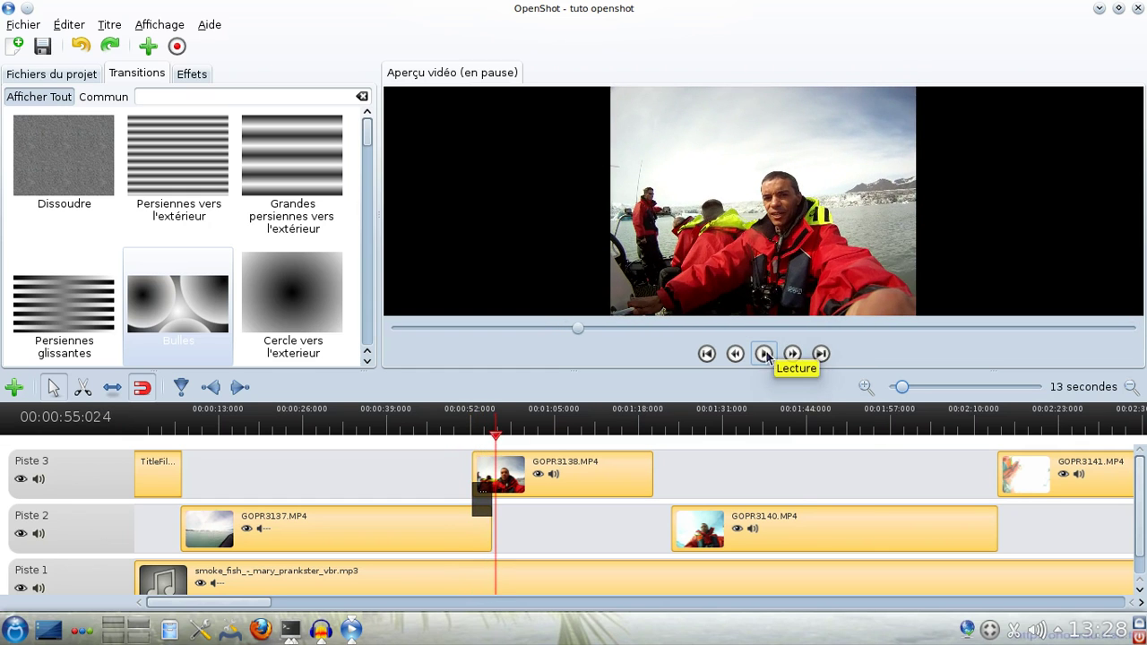
Mute the audio of GOPR3138.MP4 and move GOPR3140.MP4 slightly earlier to overlap its end
click(414, 418)
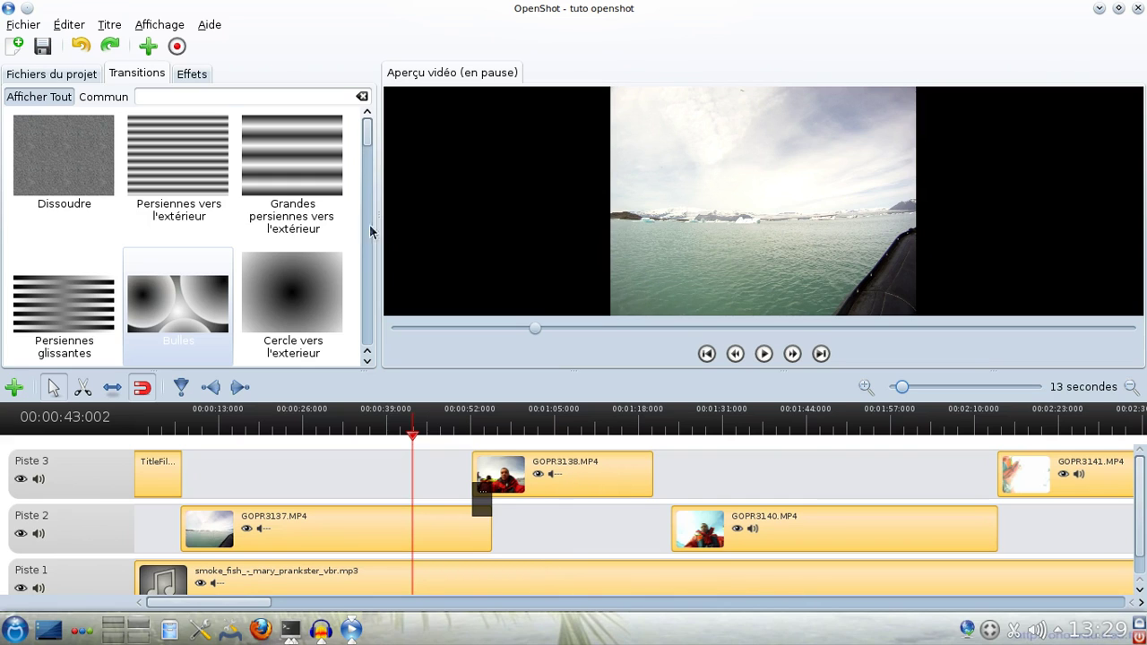
drag(716, 530, 682, 532)
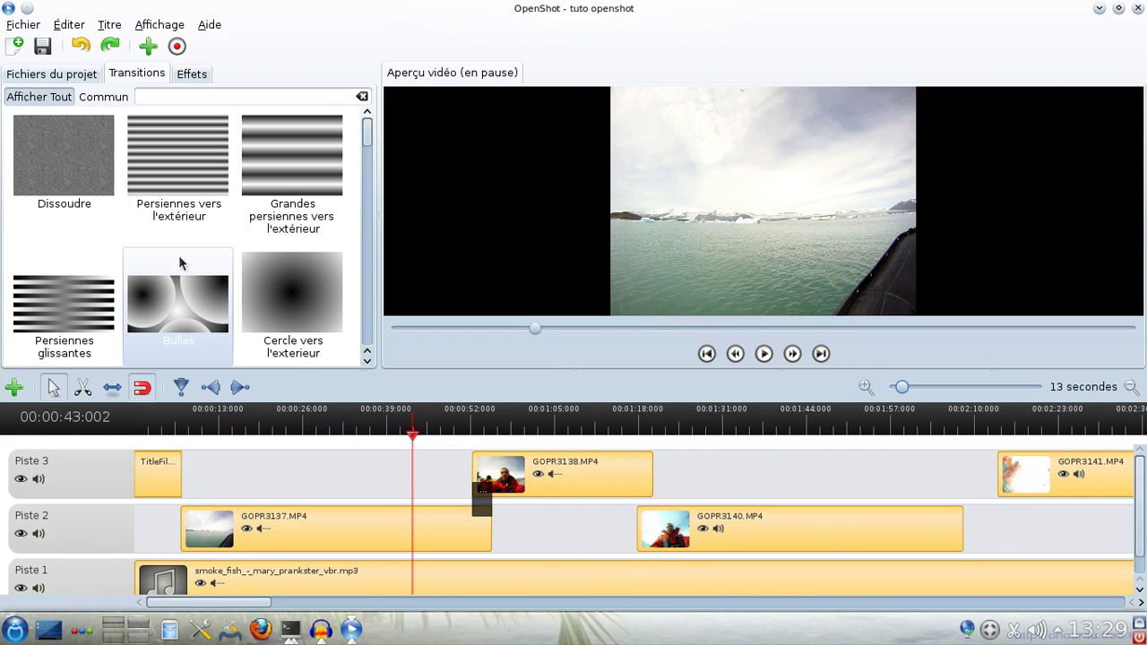
Look through the available transitions for a style to use between GOPR3138.MP4 and GOPR3140.MP4
click(369, 365)
click(369, 364)
click(369, 365)
click(369, 365)
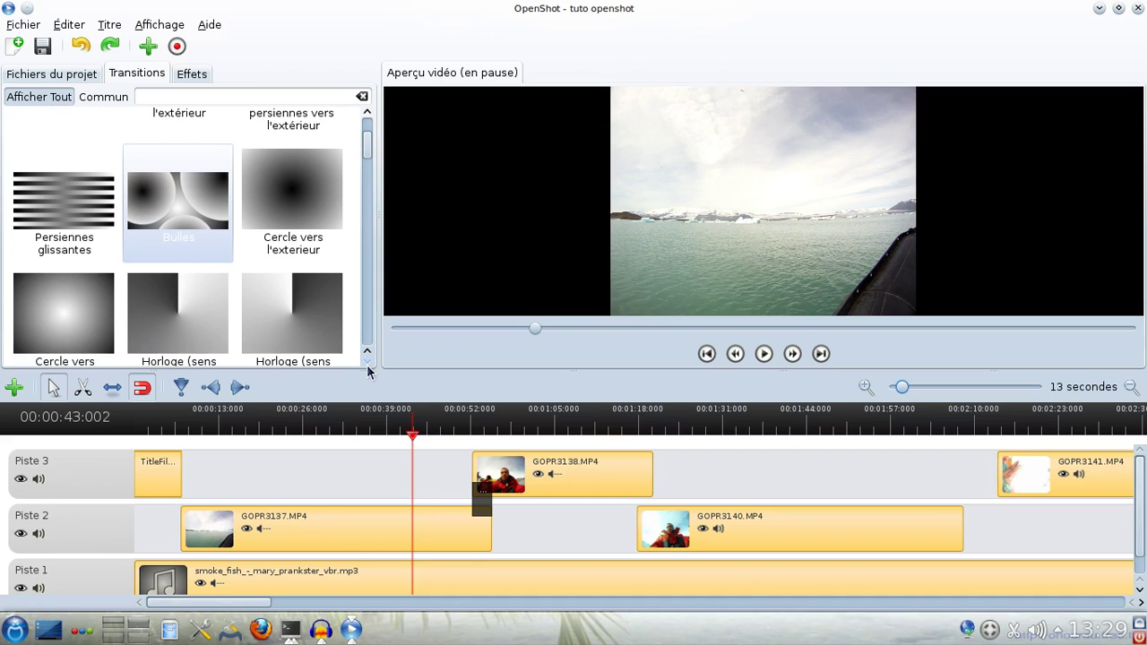
click(369, 364)
click(369, 360)
click(368, 359)
click(368, 359)
click(369, 361)
click(368, 360)
click(367, 362)
click(368, 362)
click(367, 362)
click(367, 363)
click(367, 364)
click(366, 365)
click(365, 366)
scroll(344, 266, down, 2)
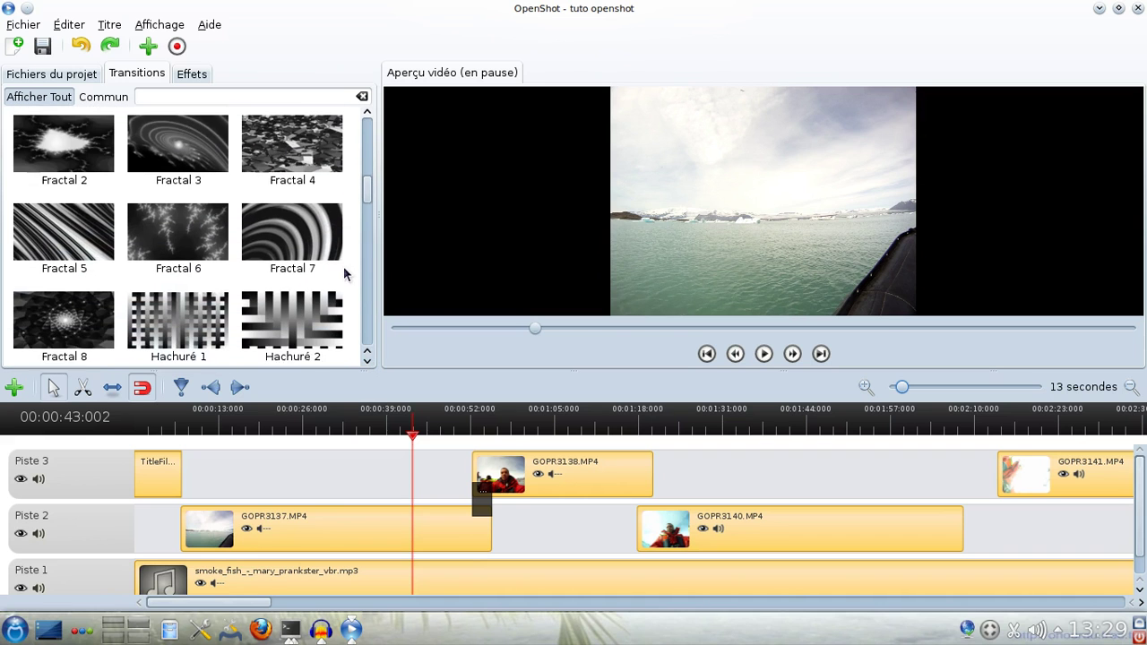
scroll(315, 290, down, 3)
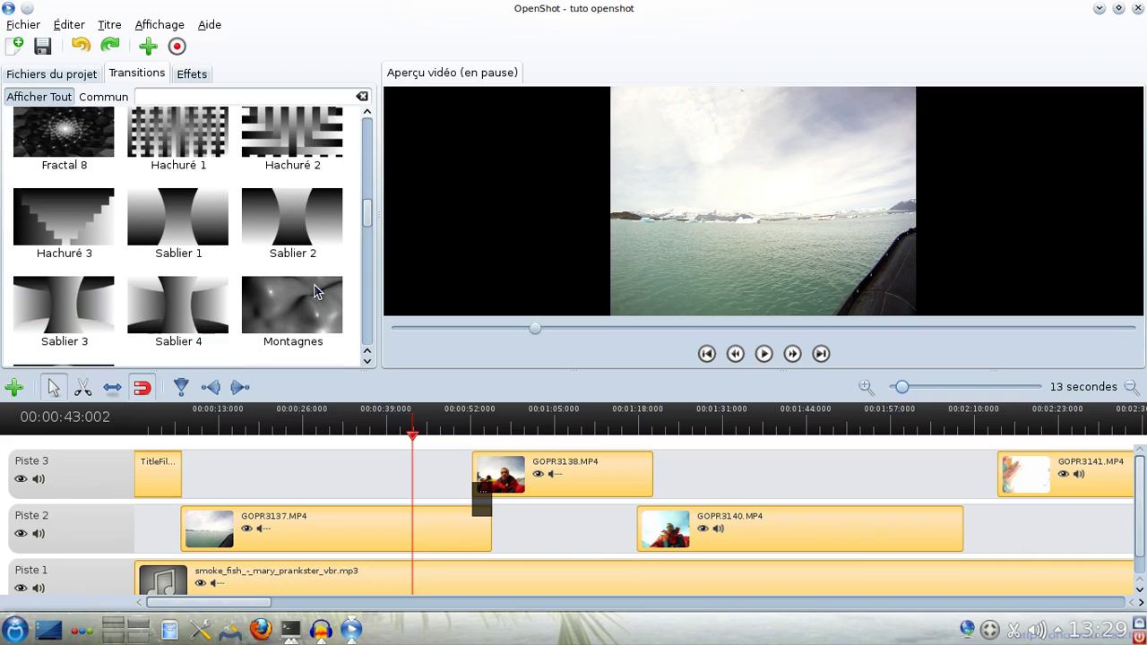
scroll(314, 299, down, 5)
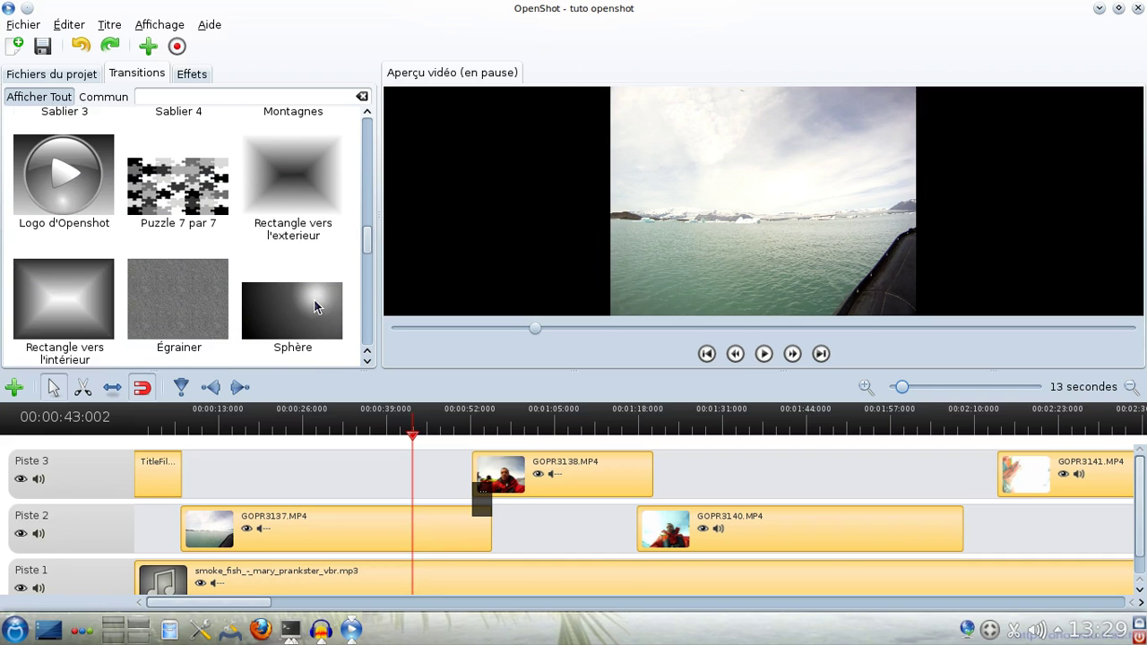
scroll(310, 312, down, 6)
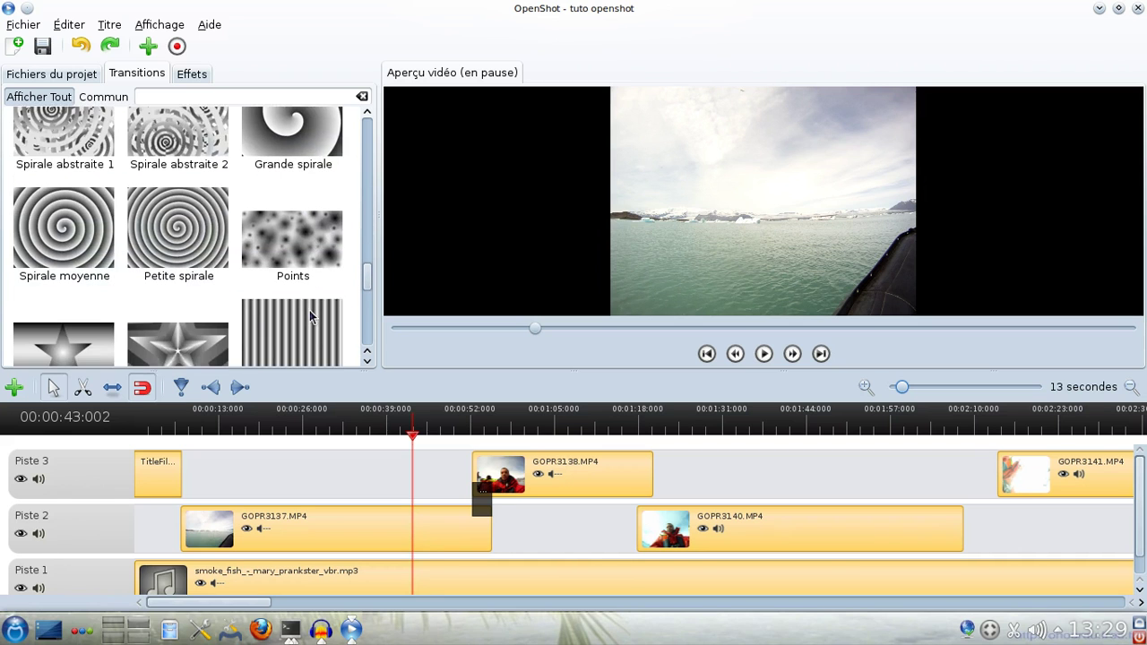
scroll(309, 316, up, 10)
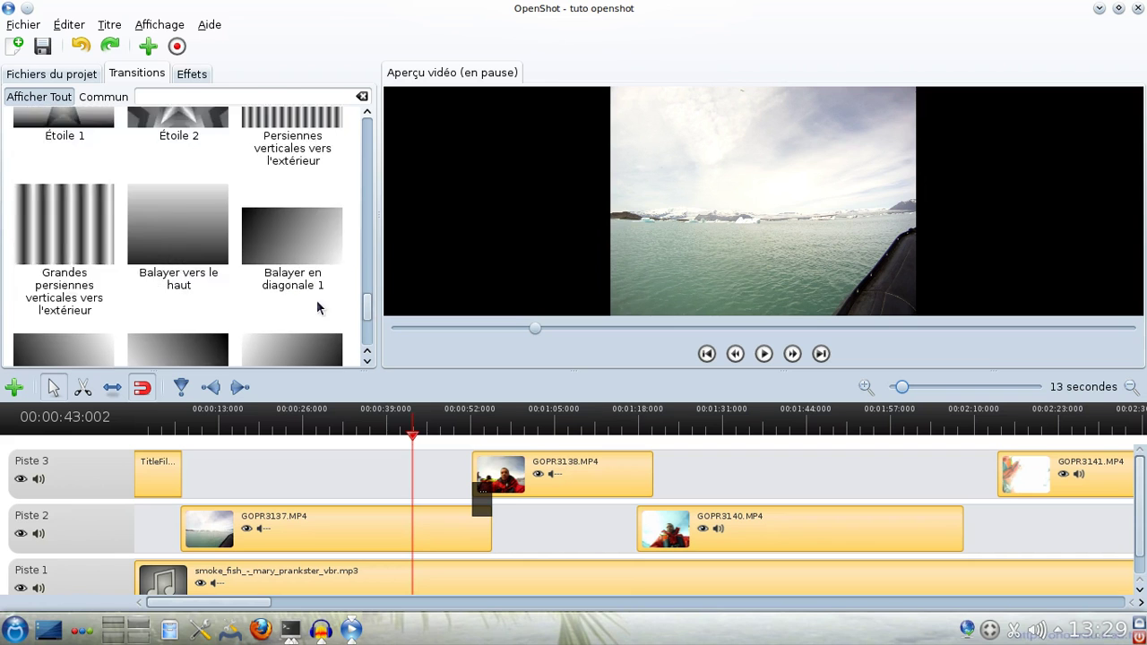
Place a Puzzle 7 par 7 transition over the overlap of GOPR3138.MP4 and GOPR3140.MP4 and set its duration to 3 seconds
click(187, 283)
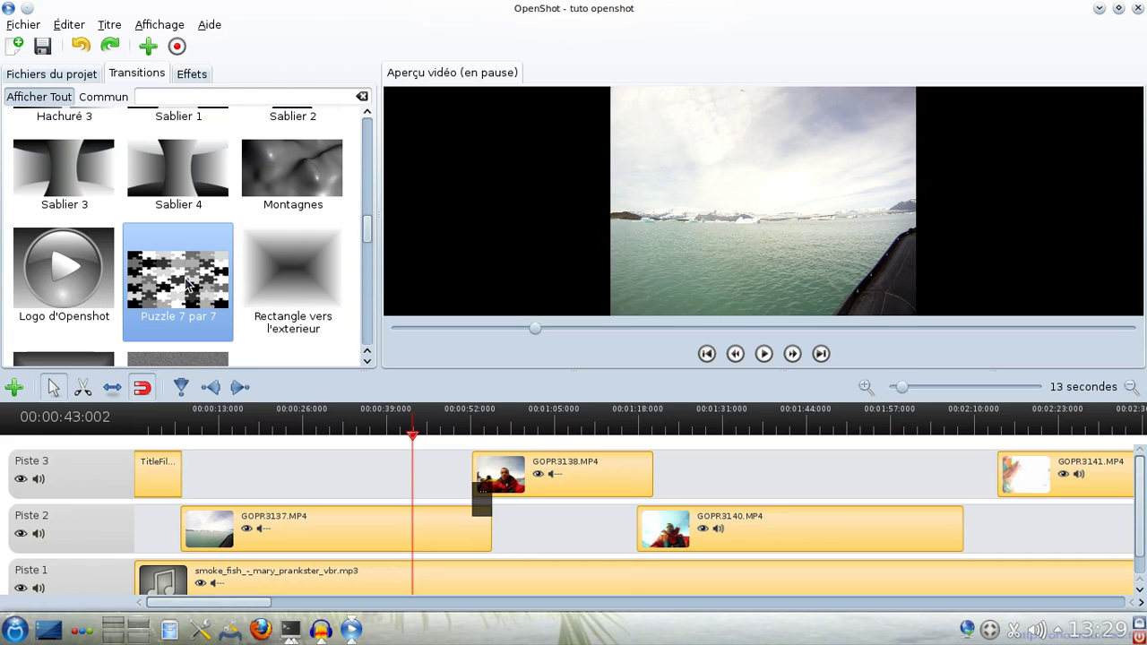
drag(170, 280, 674, 513)
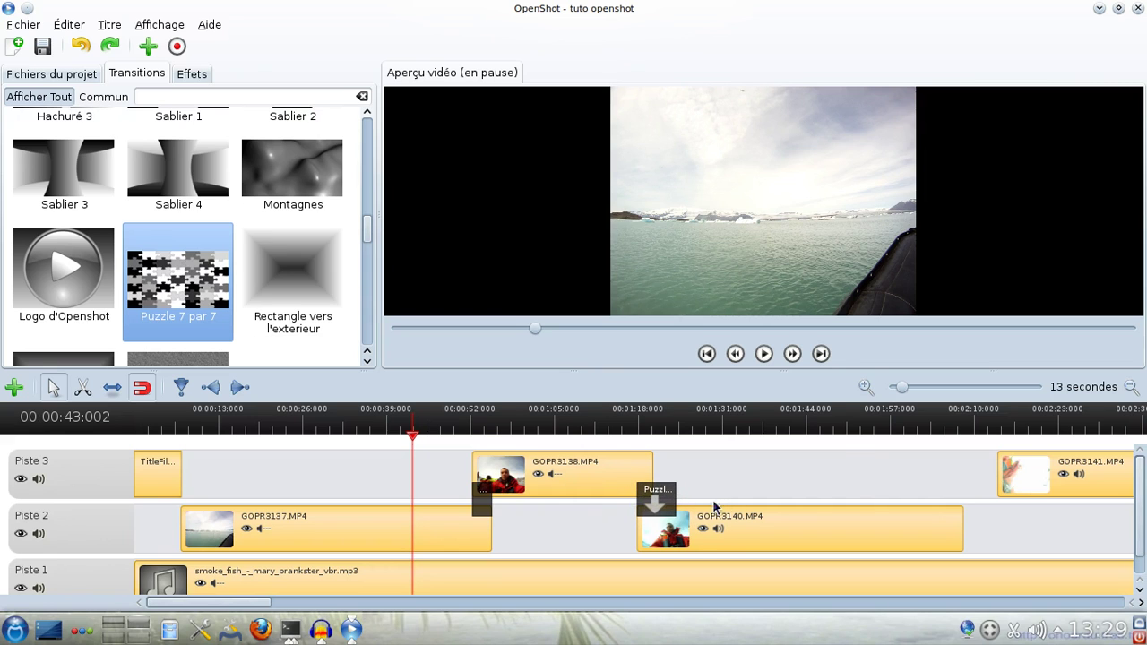
right_click(655, 506)
click(663, 485)
click(659, 262)
click(681, 415)
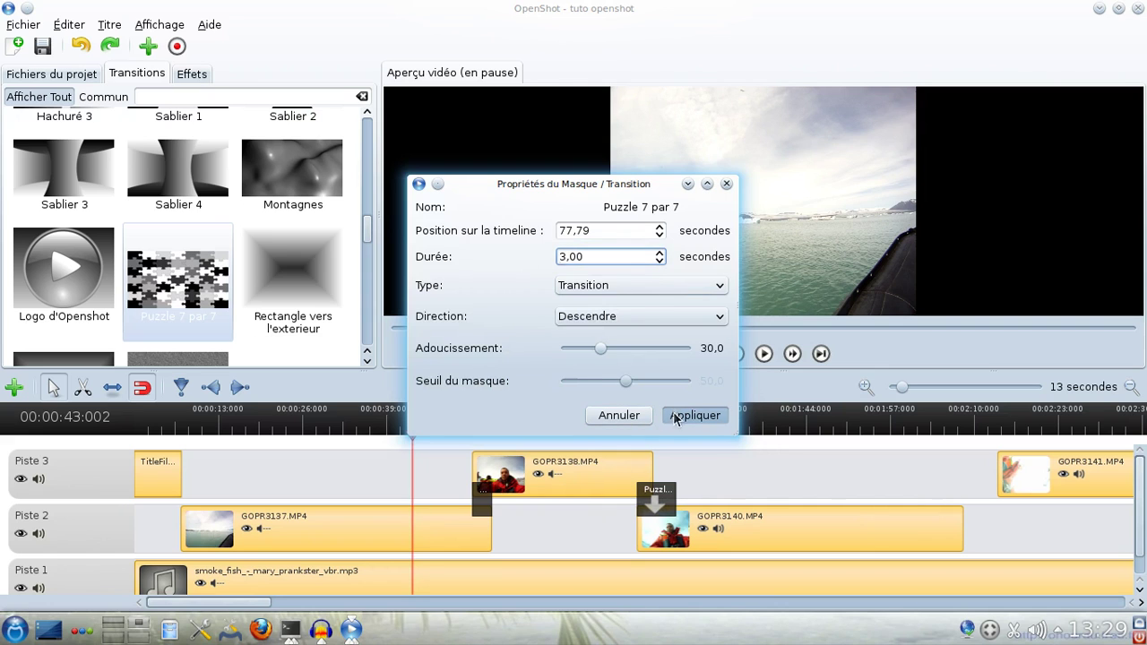
Fine-tune the positions of GOPR3140.MP4 and the Puzzle 7 par 7 transition so the transition spans the overlap with GOPR3138.MP4
drag(697, 536, 694, 524)
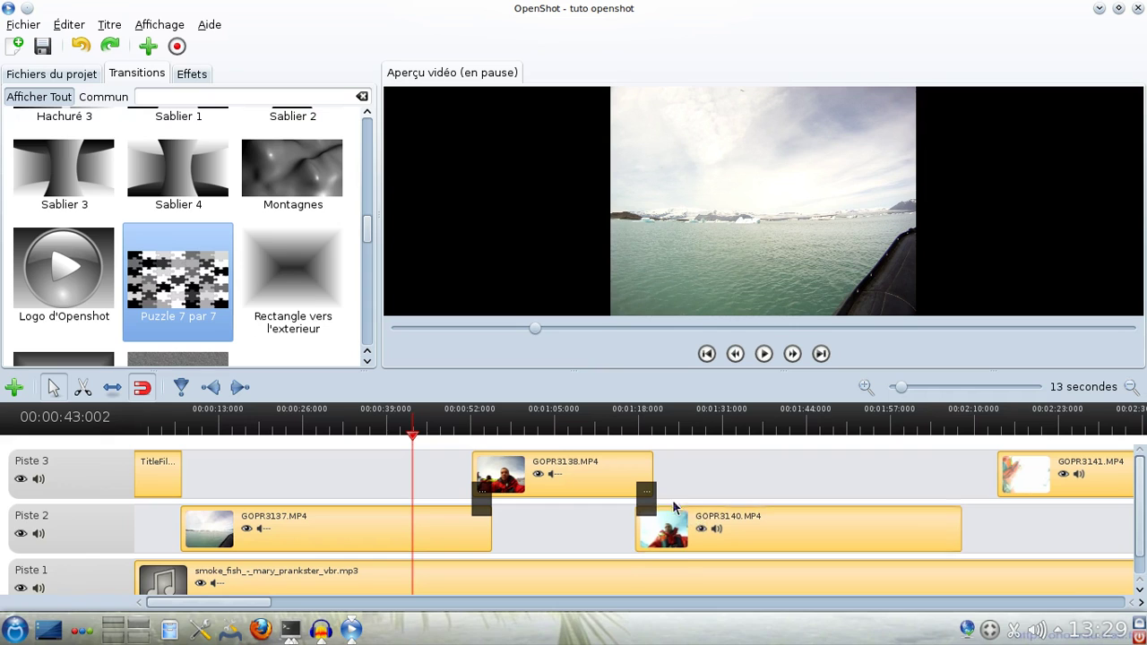
drag(644, 496, 643, 497)
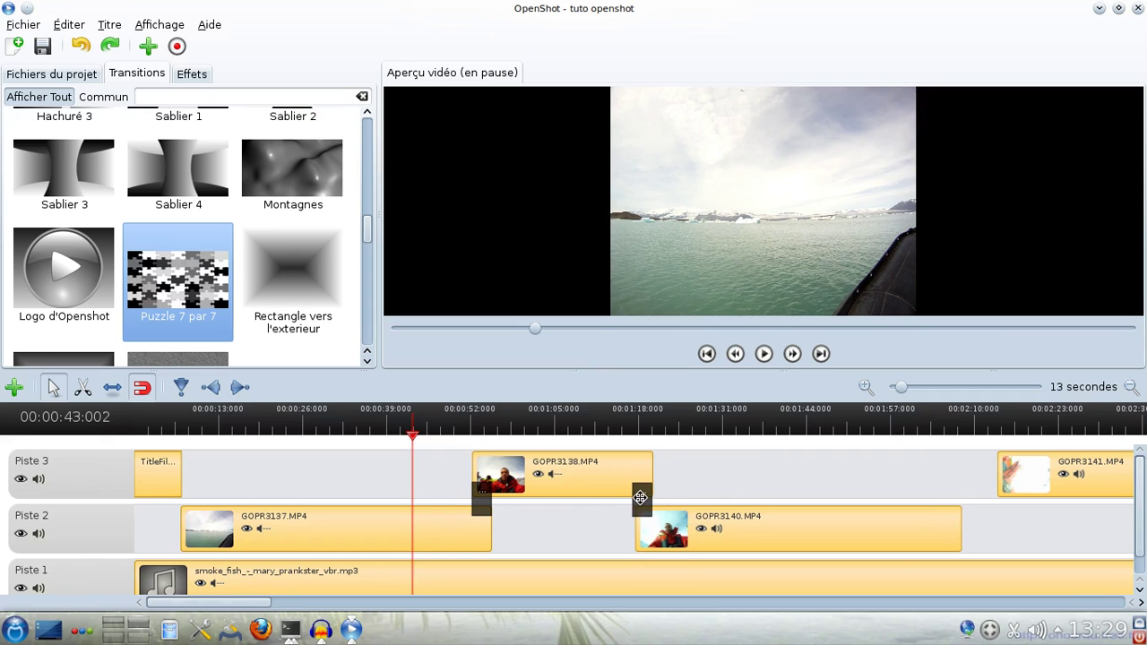
drag(692, 524, 689, 527)
drag(643, 492, 639, 492)
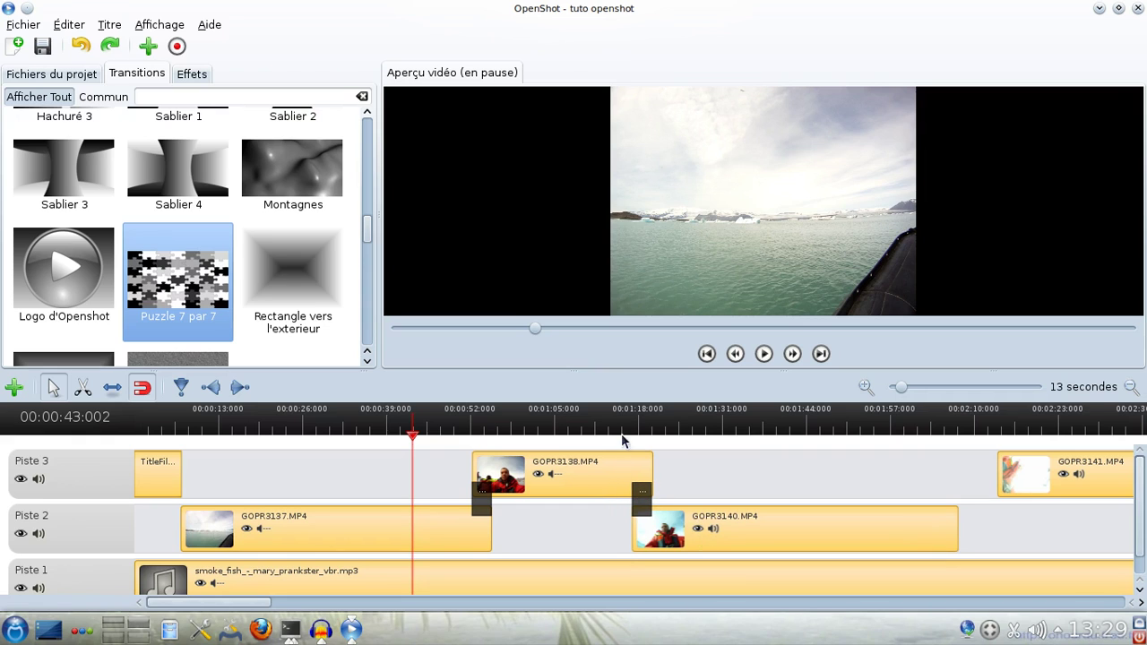
drag(691, 530, 692, 531)
drag(645, 499, 647, 500)
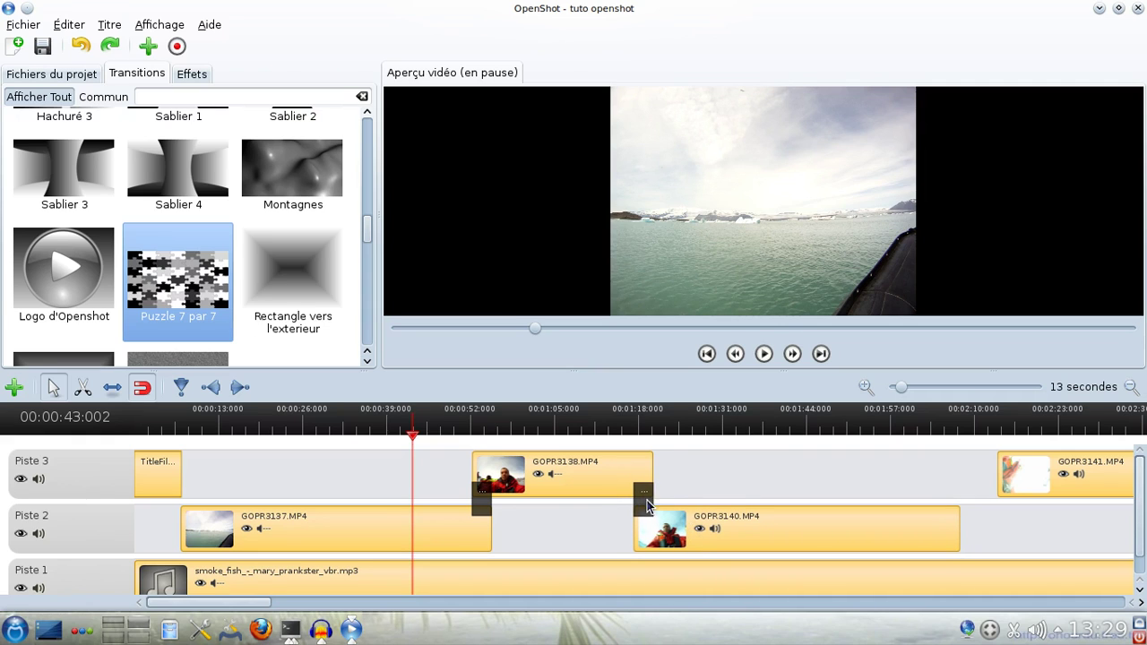
Preview the Puzzle 7 par 7 transition between GOPR3138.MP4 and GOPR3140.MP4, starting at about 1 min 15 s
click(627, 436)
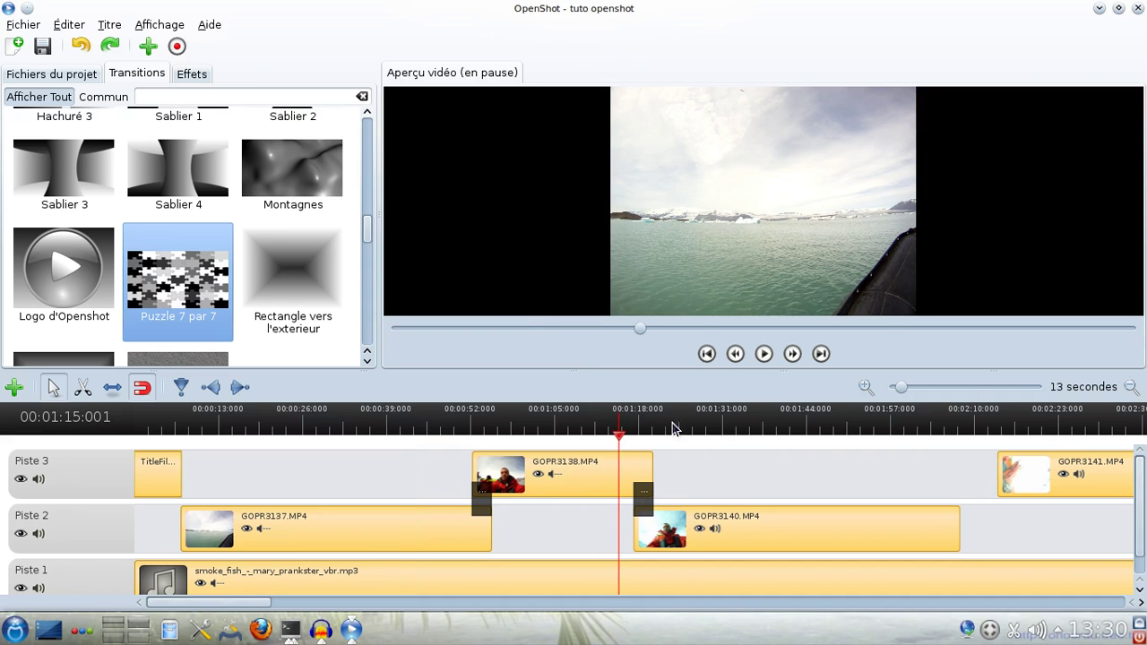
click(764, 354)
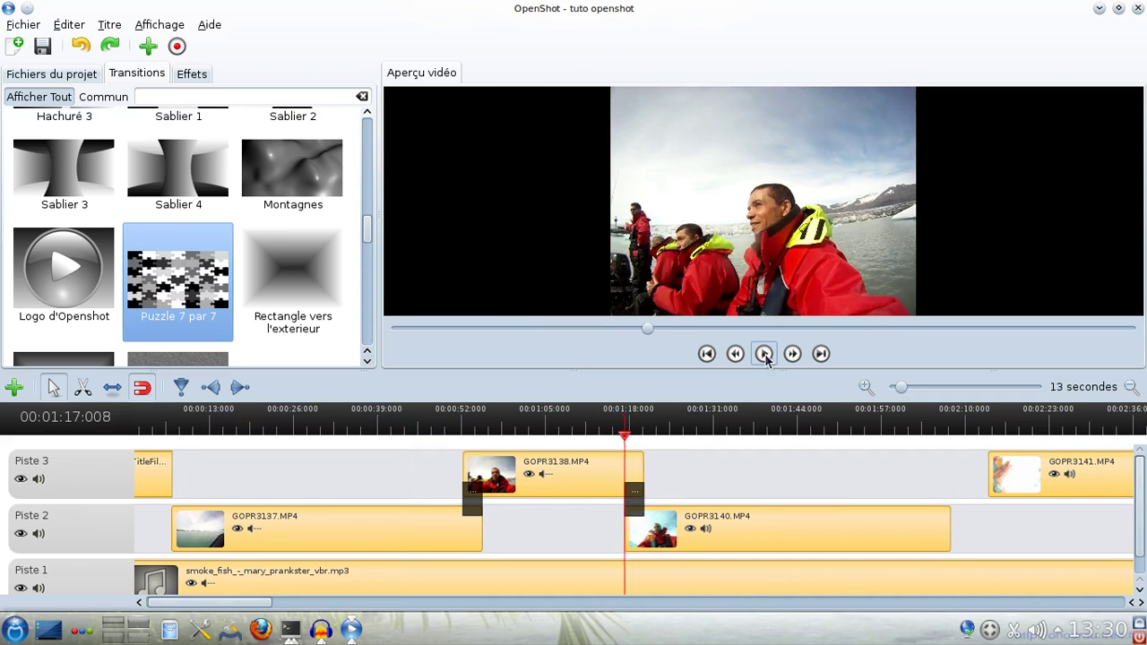
click(764, 356)
Move GOPR3141.MP4 earlier to overlap the end of GOPR3140.MP4 and place a Montagnes transition over the overlap
drag(1008, 494, 957, 472)
scroll(289, 233, up, 1)
click(300, 216)
drag(279, 204, 950, 512)
Shorten the Montagnes transition to the length of the overlap and align it and GOPR3141.MP4 with the end of GOPR3140.MP4
right_click(923, 500)
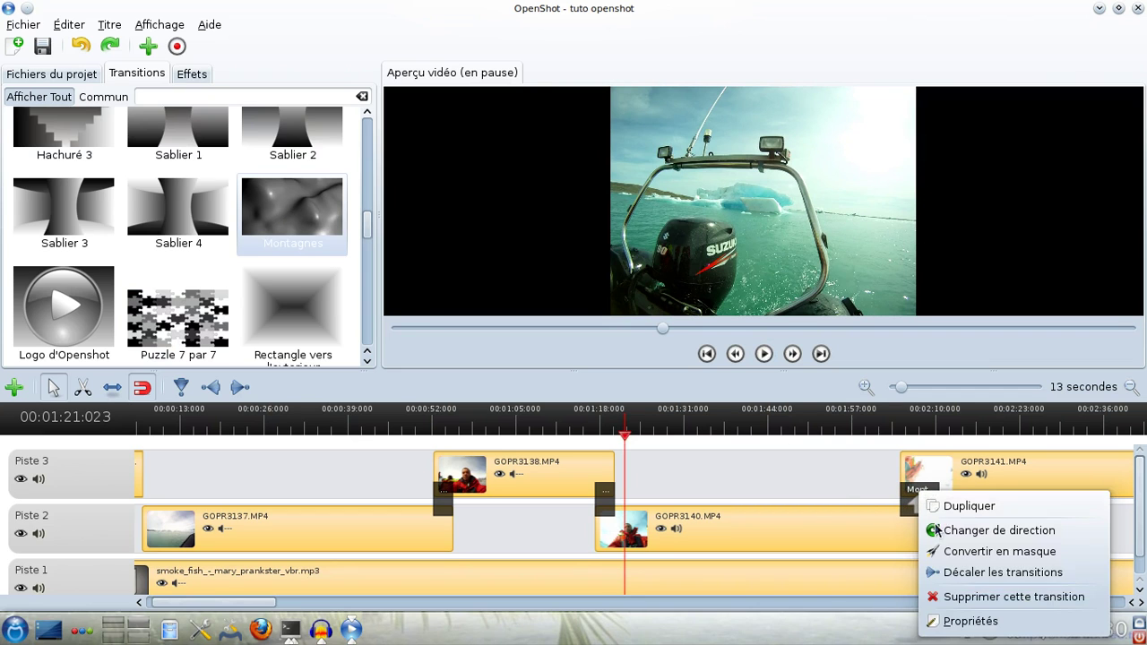
click(963, 625)
click(658, 260)
click(658, 261)
click(704, 414)
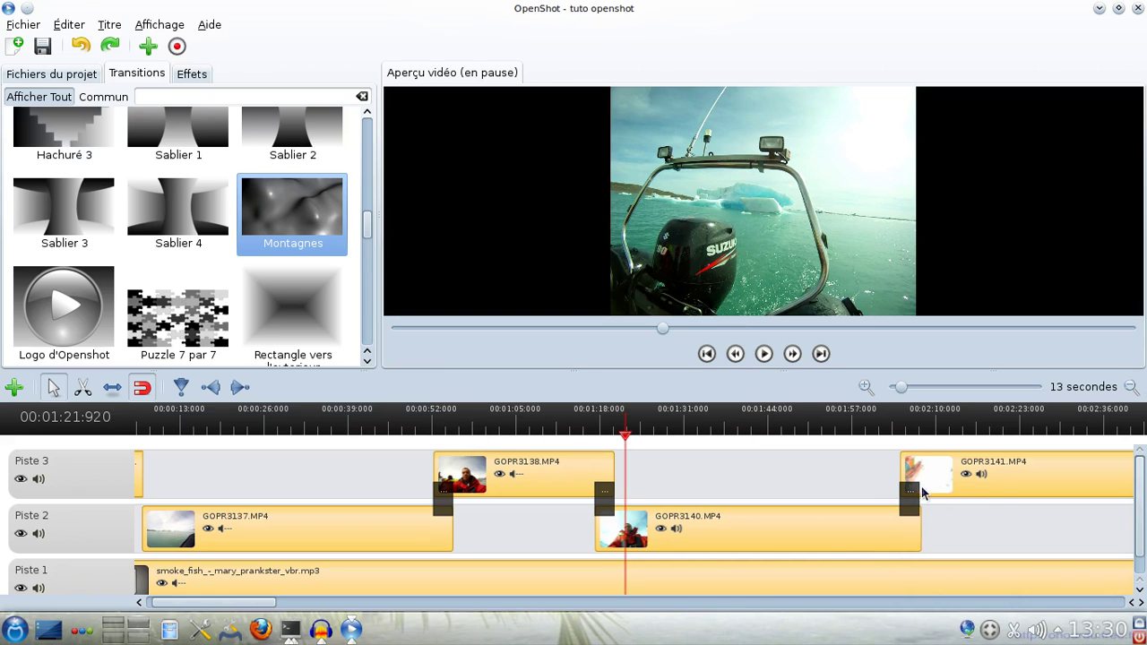
drag(943, 478, 913, 496)
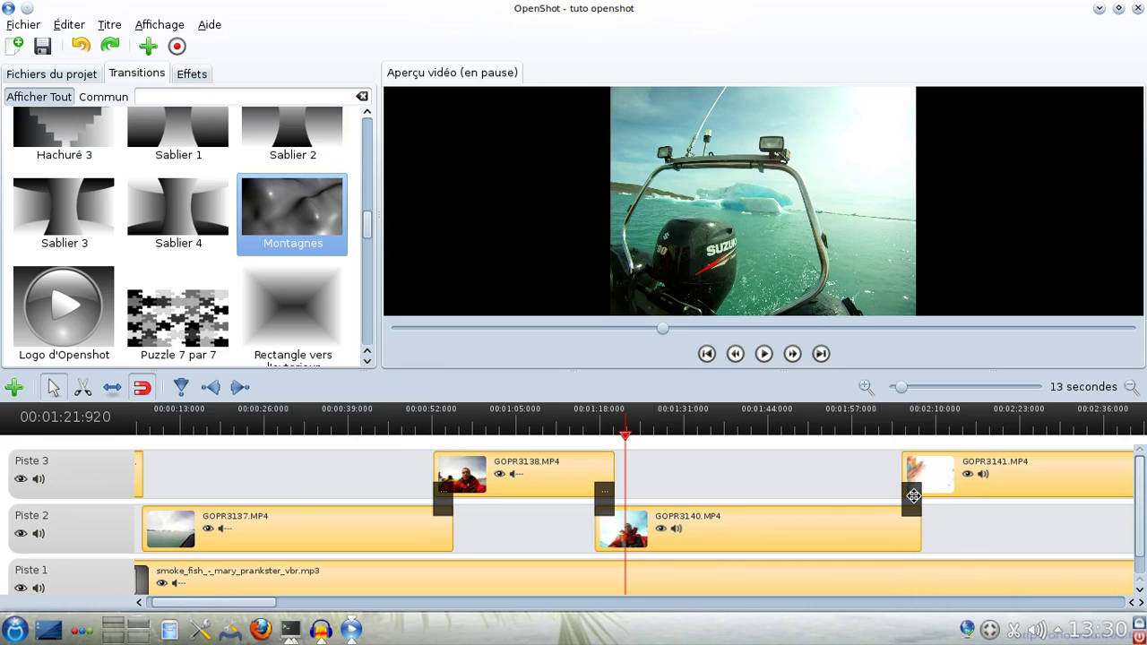
Preview the Montagnes transition between GOPR3140.MP4 and GOPR3141.MP4
click(895, 423)
click(761, 355)
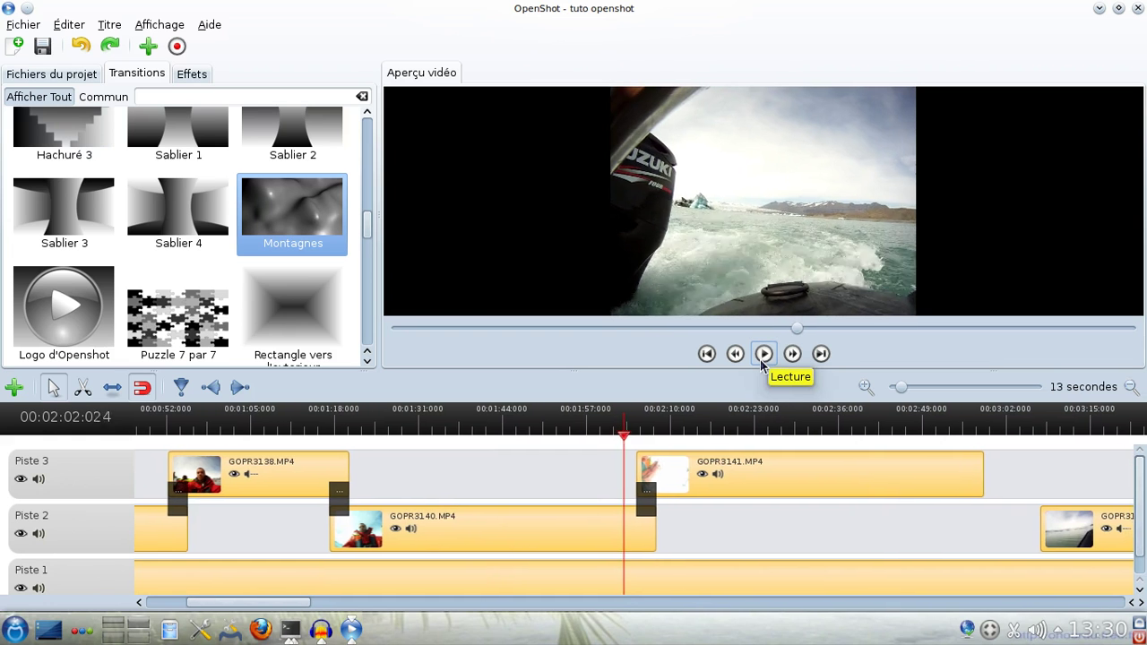
click(764, 354)
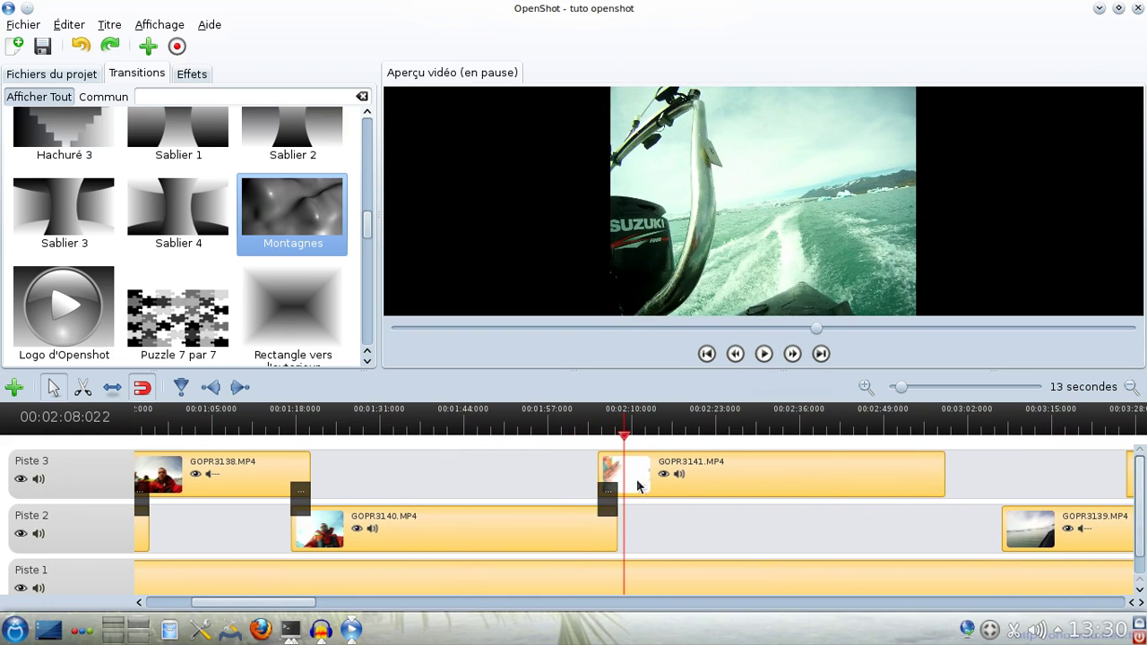
Mute the audio of GOPR3141.MP4 and move GOPR3139.MP4 earlier to overlap its end
click(663, 474)
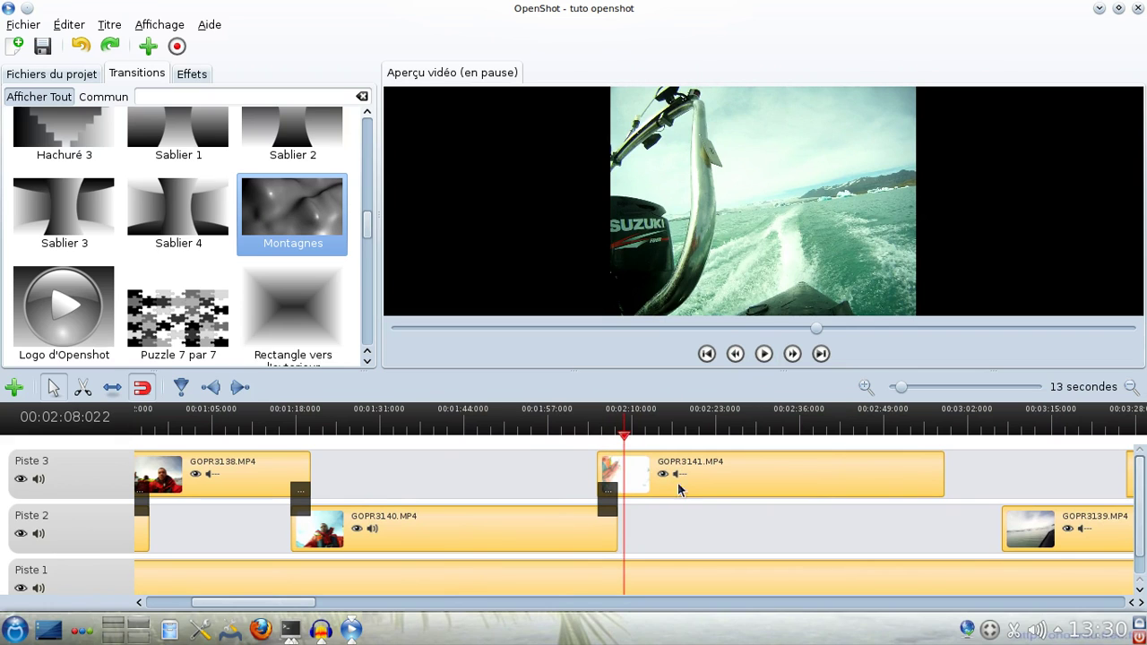
drag(1033, 550, 958, 551)
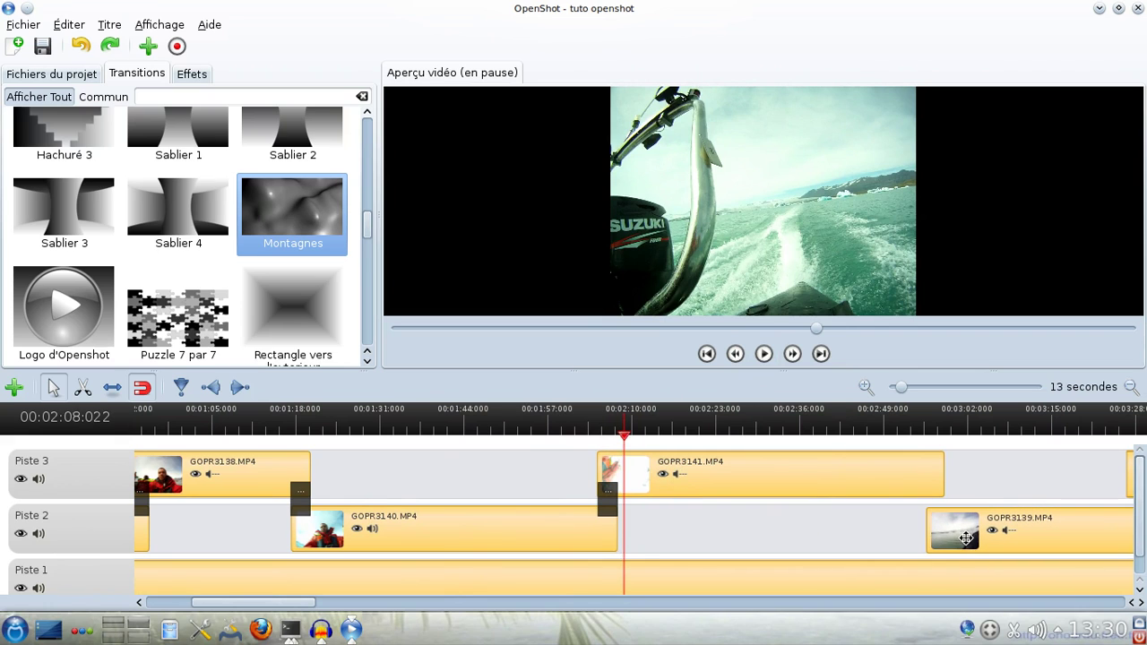
Place a Sablier 4 transition over the overlap of GOPR3141.MP4 and GOPR3139.MP4 and set its duration to 3 seconds
drag(290, 604, 317, 605)
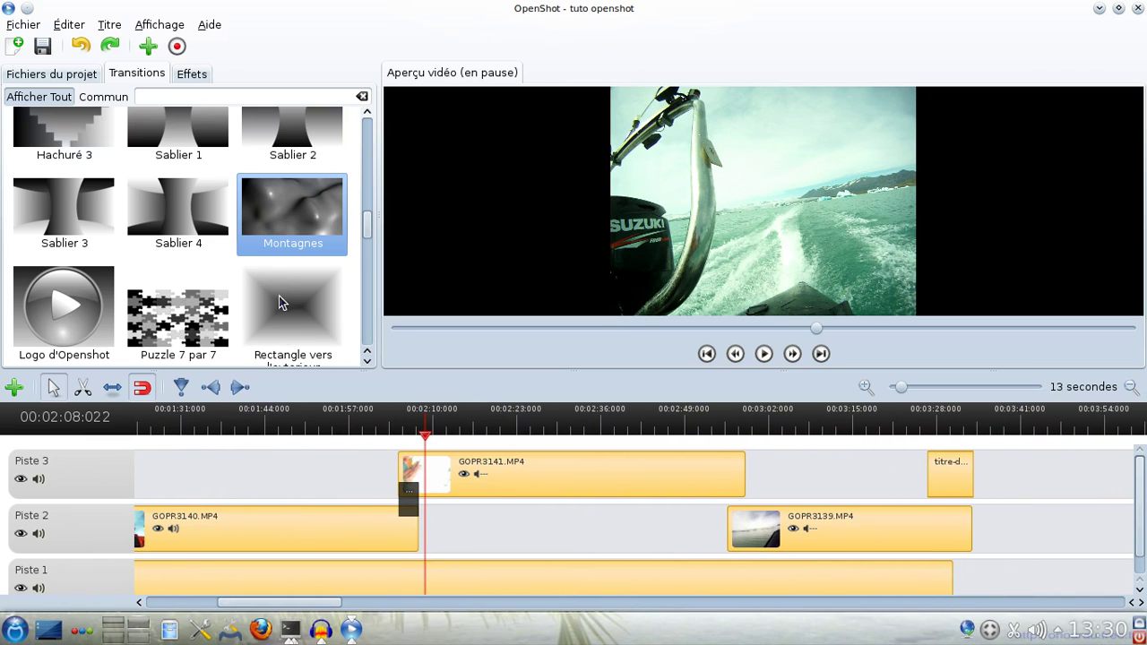
drag(173, 216, 757, 505)
right_click(758, 502)
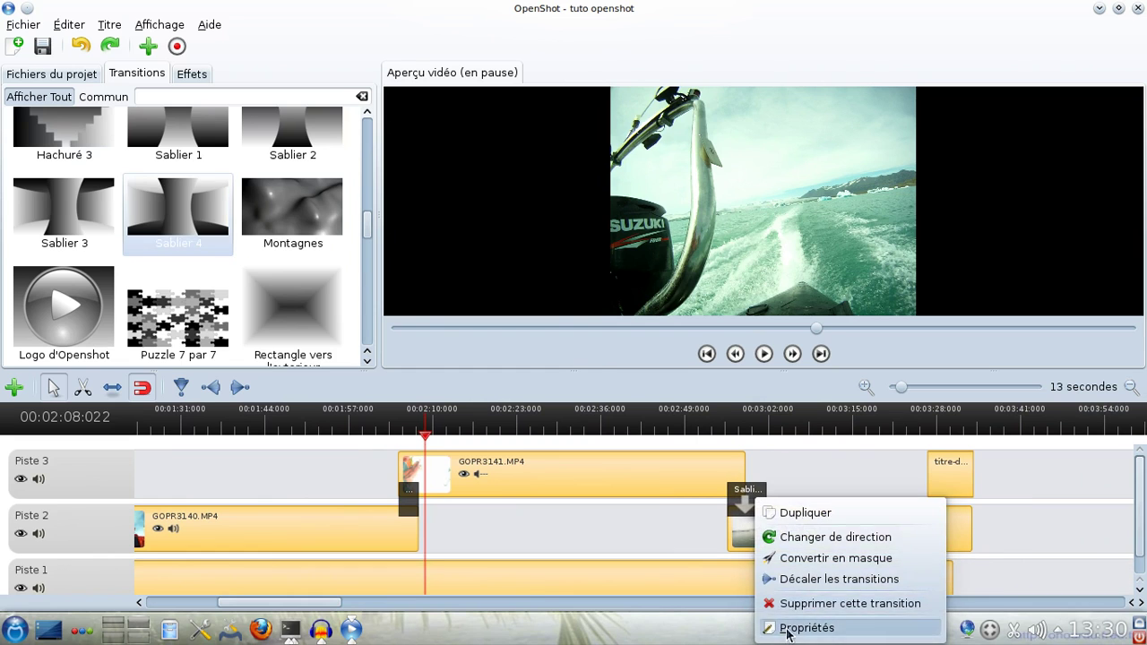
click(753, 623)
click(659, 263)
click(659, 262)
click(659, 263)
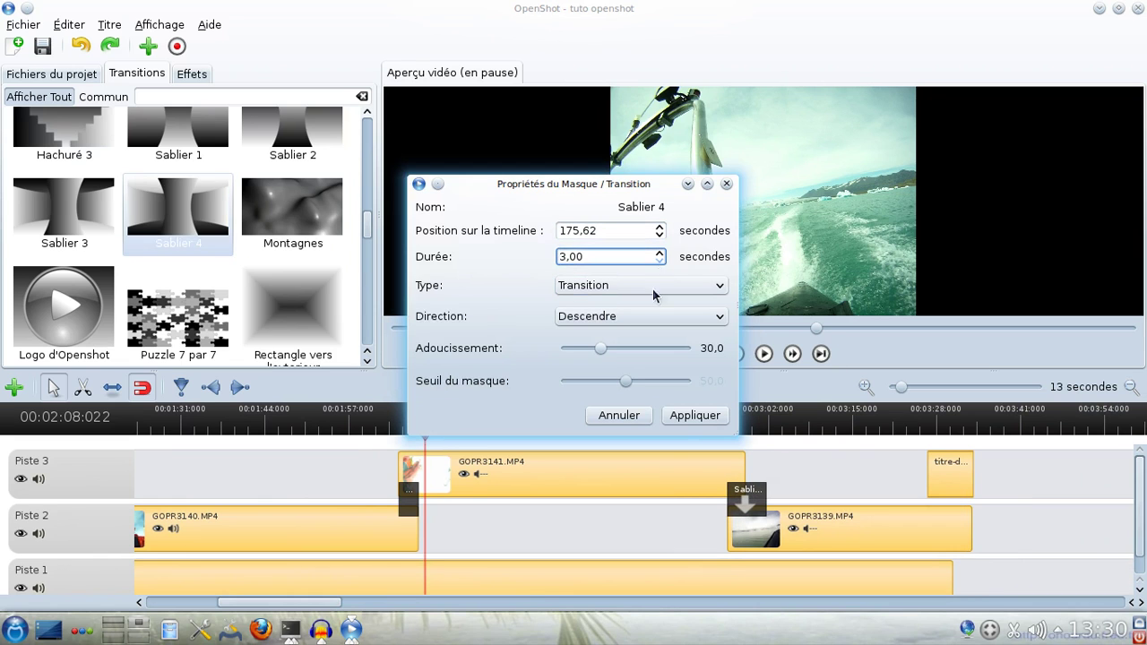
click(689, 414)
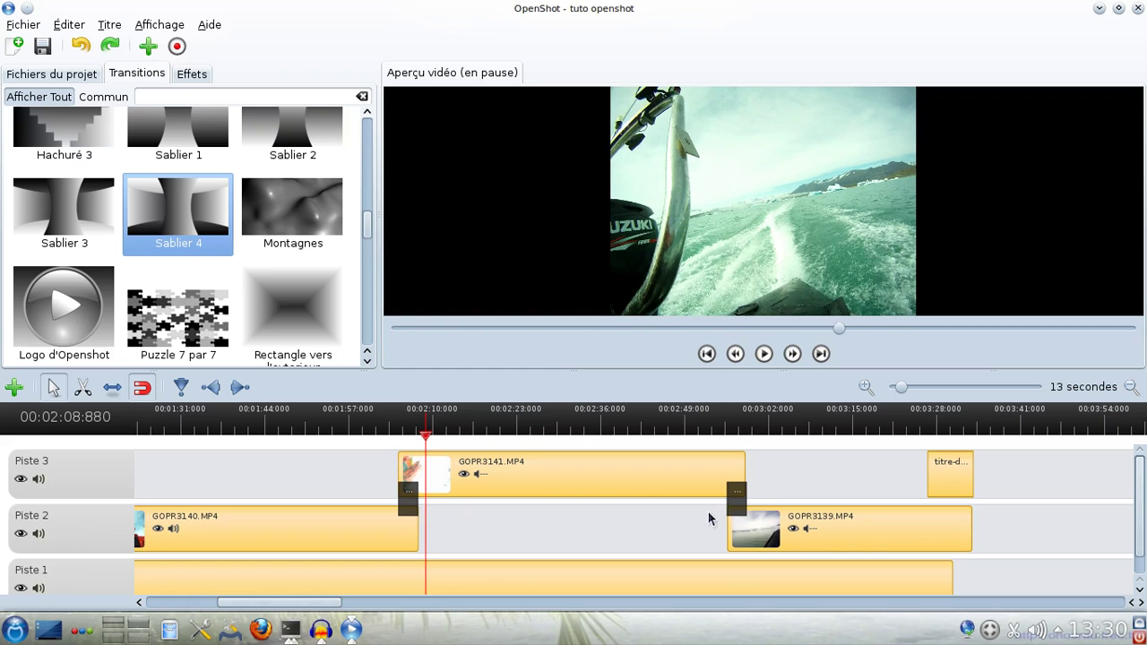
Preview the Sablier 4 transition between GOPR3141.MP4 and GOPR3139.MP4, starting at about 2 min 53 s
click(715, 435)
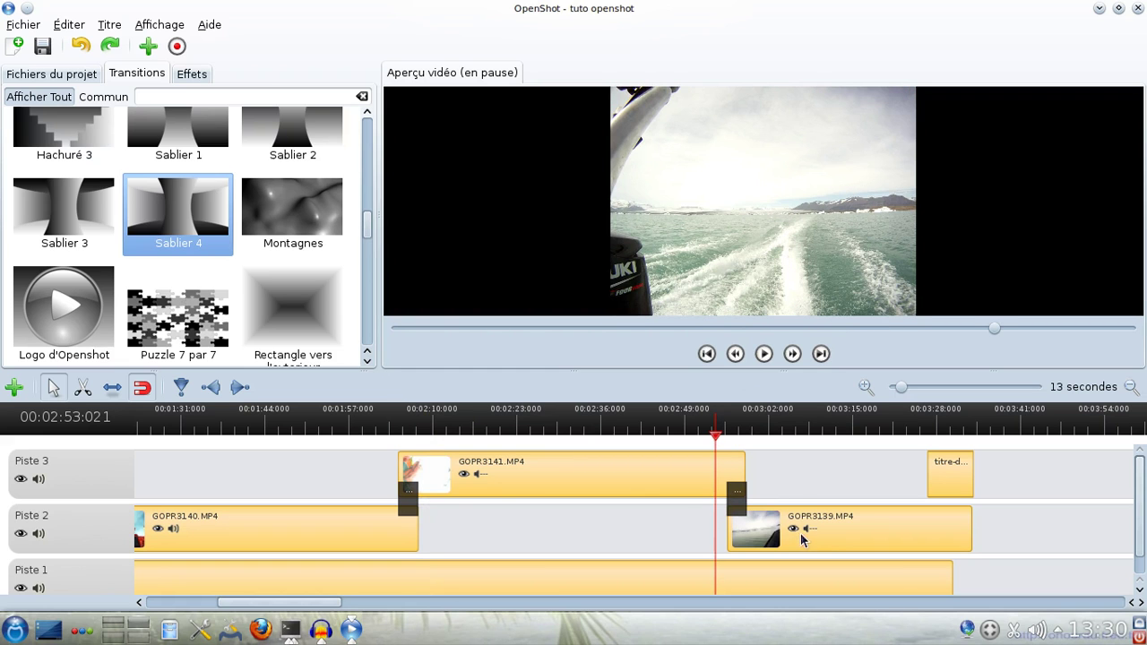
click(762, 354)
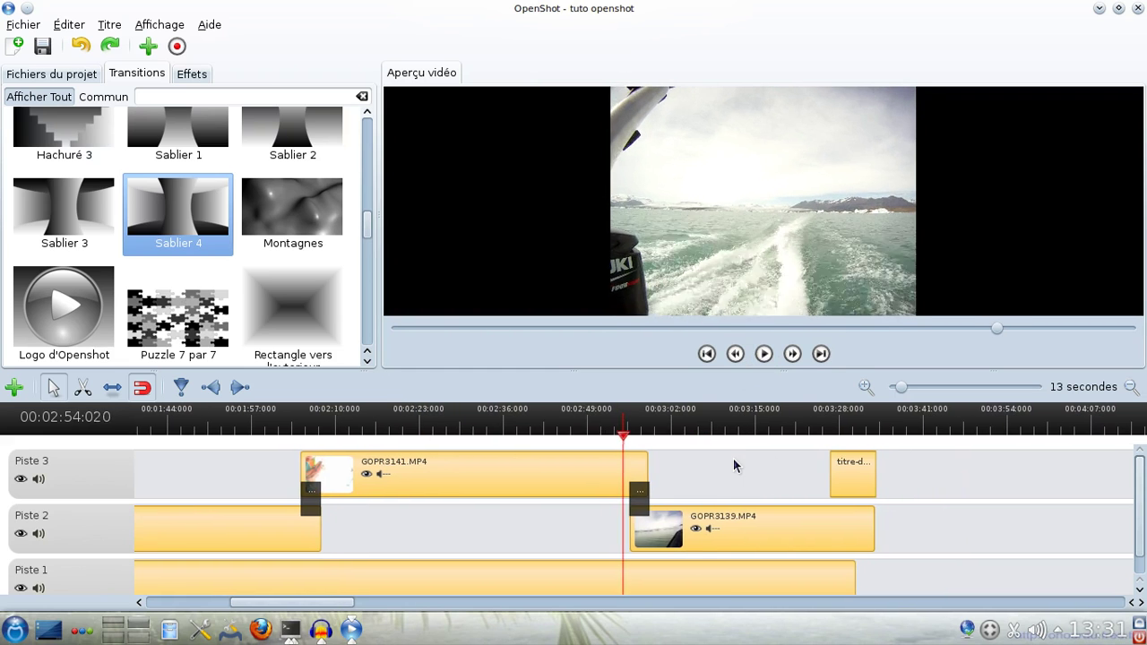
key(space)
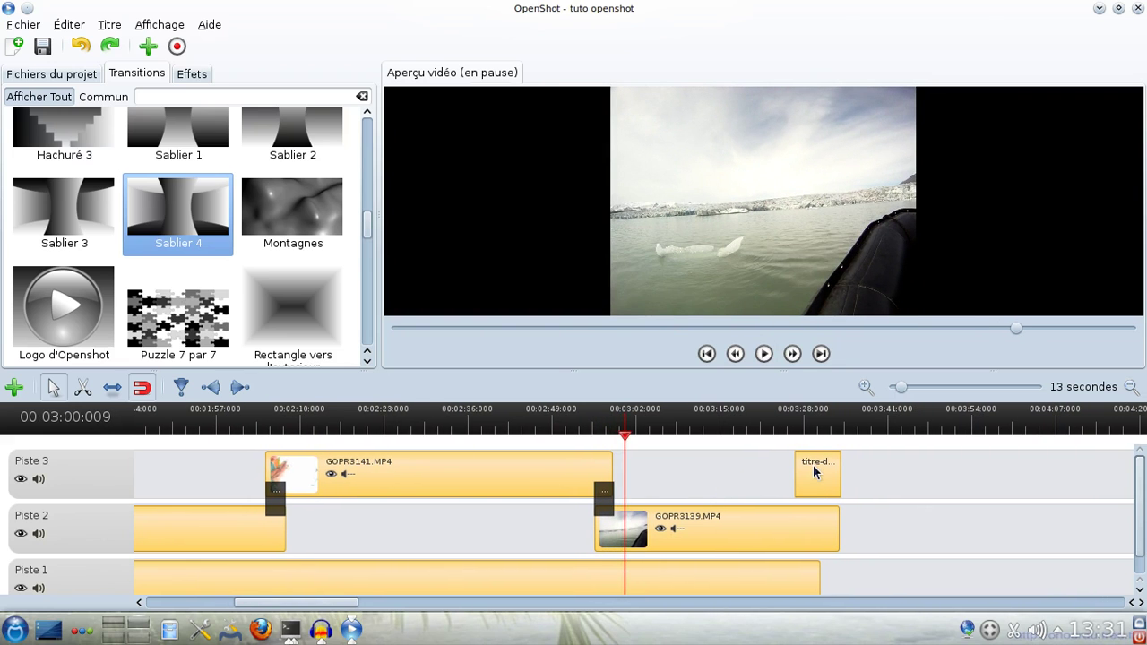
Move the closing title on Piste 3 earlier over the end of GOPR3139.MP4 and place a Dissoudre transition between them
drag(814, 473, 788, 473)
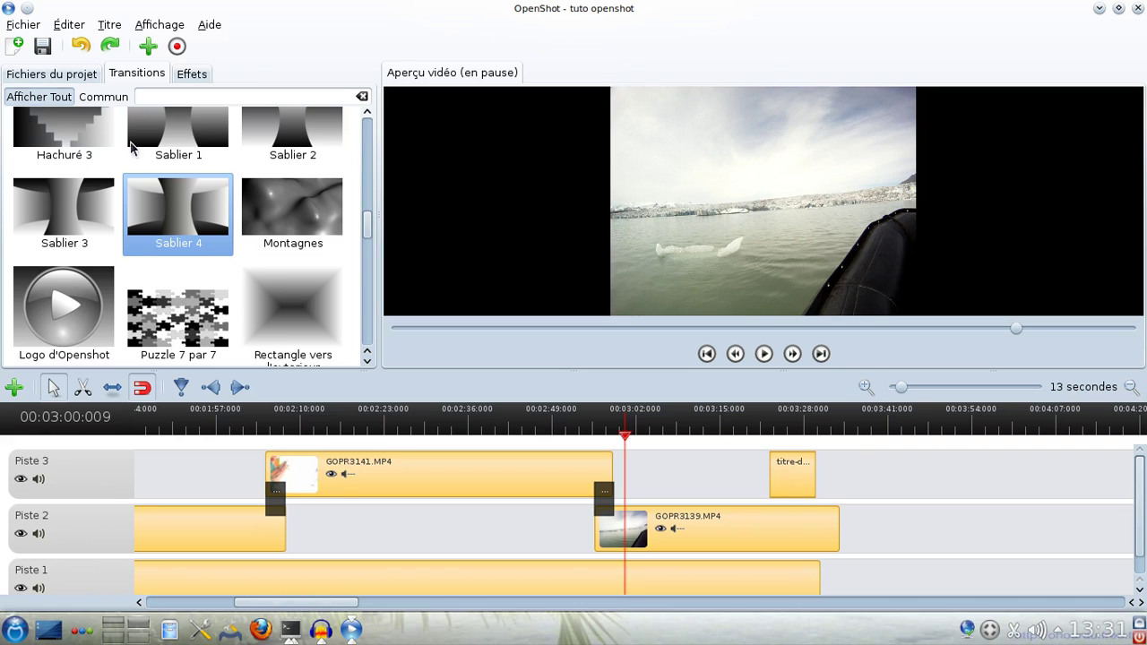
drag(366, 230, 368, 113)
drag(65, 162, 787, 500)
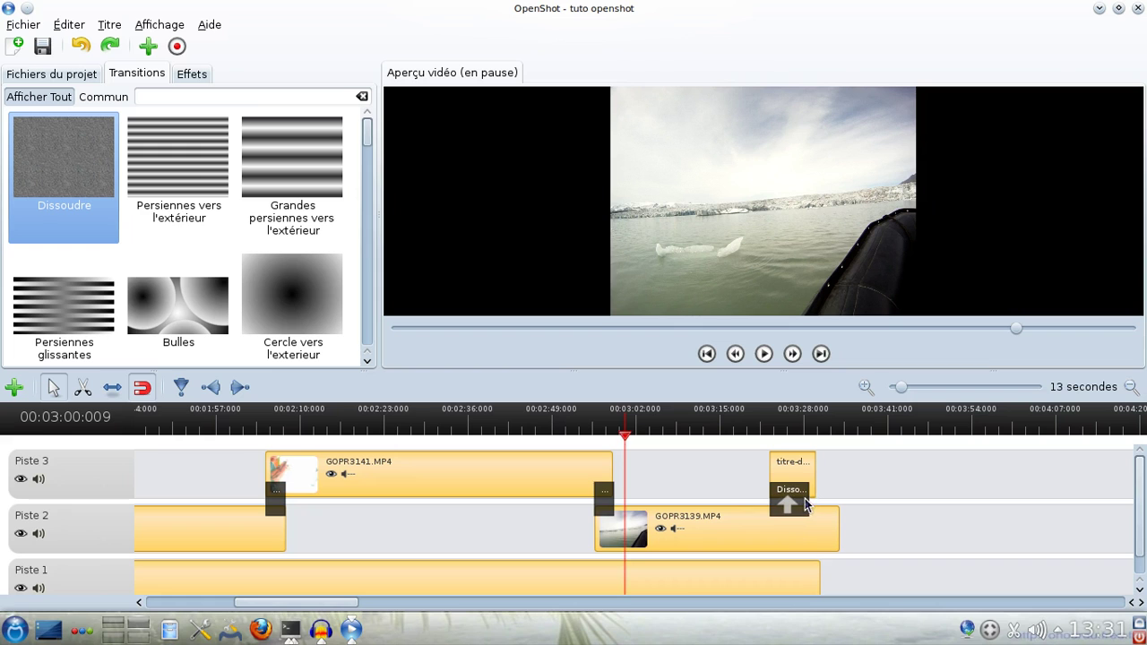
Set the duration of the Dissoudre transition under the closing title to 7 seconds
right_click(793, 504)
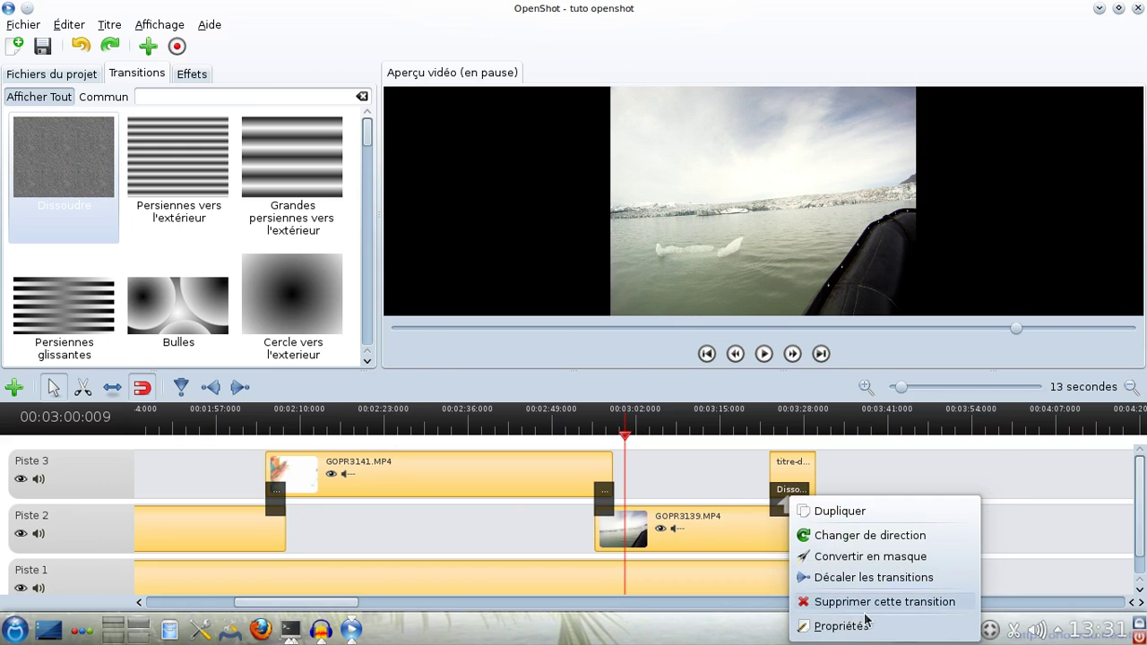
click(811, 626)
click(659, 253)
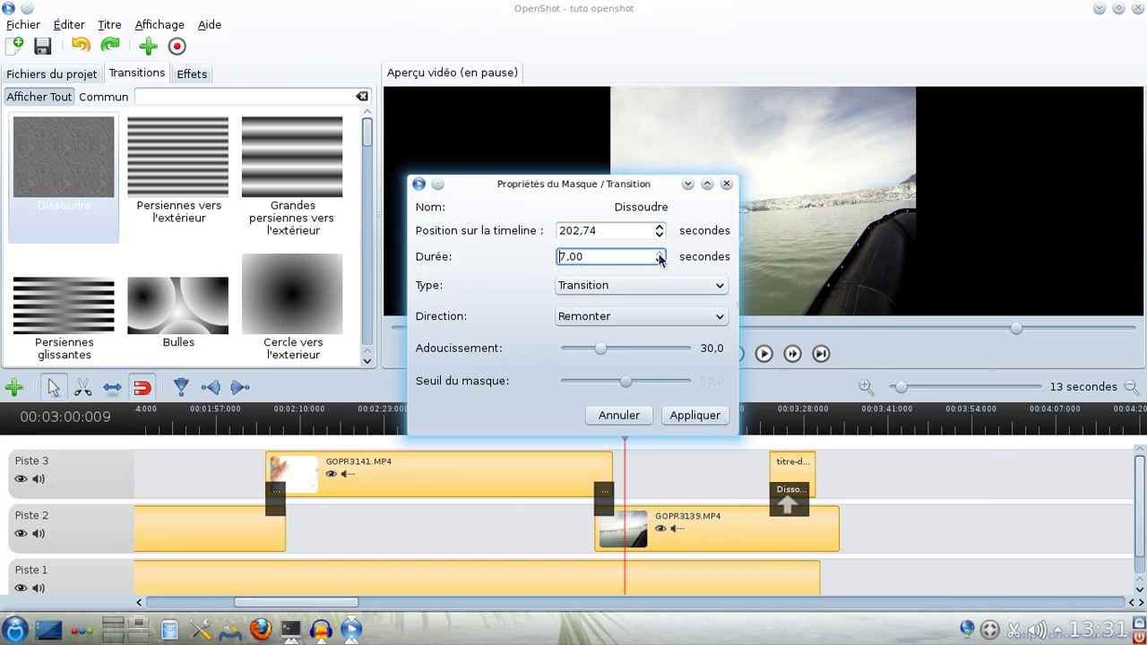
click(686, 417)
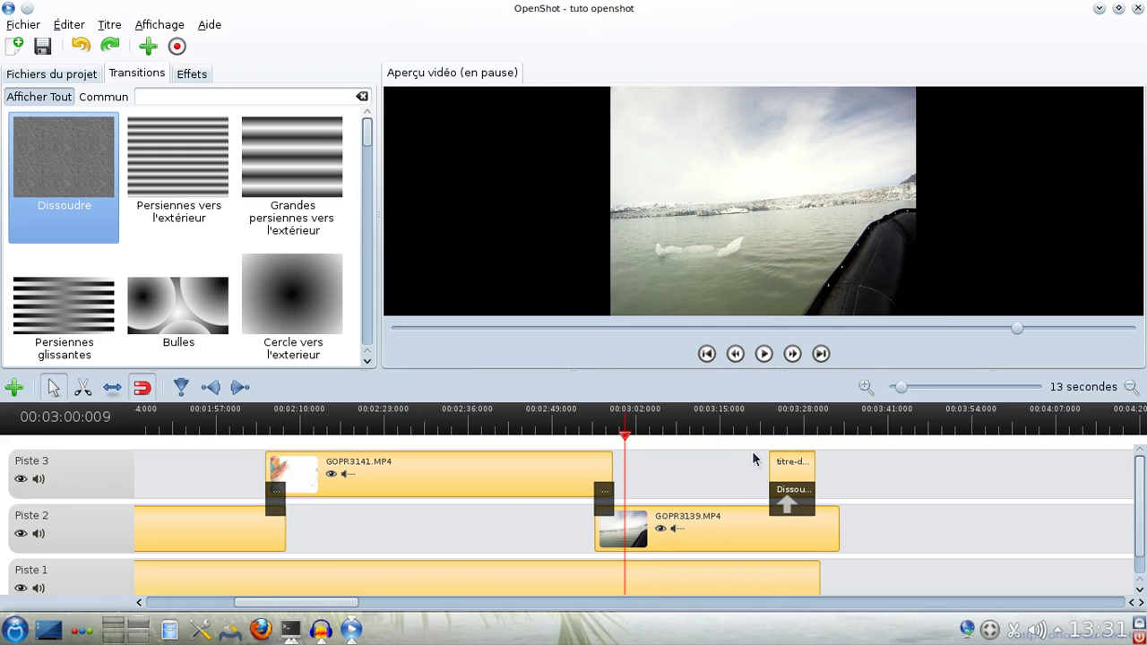
Preview the closing title's Dissoudre transition over GOPR3139.MP4, starting just before the title
click(758, 434)
click(763, 353)
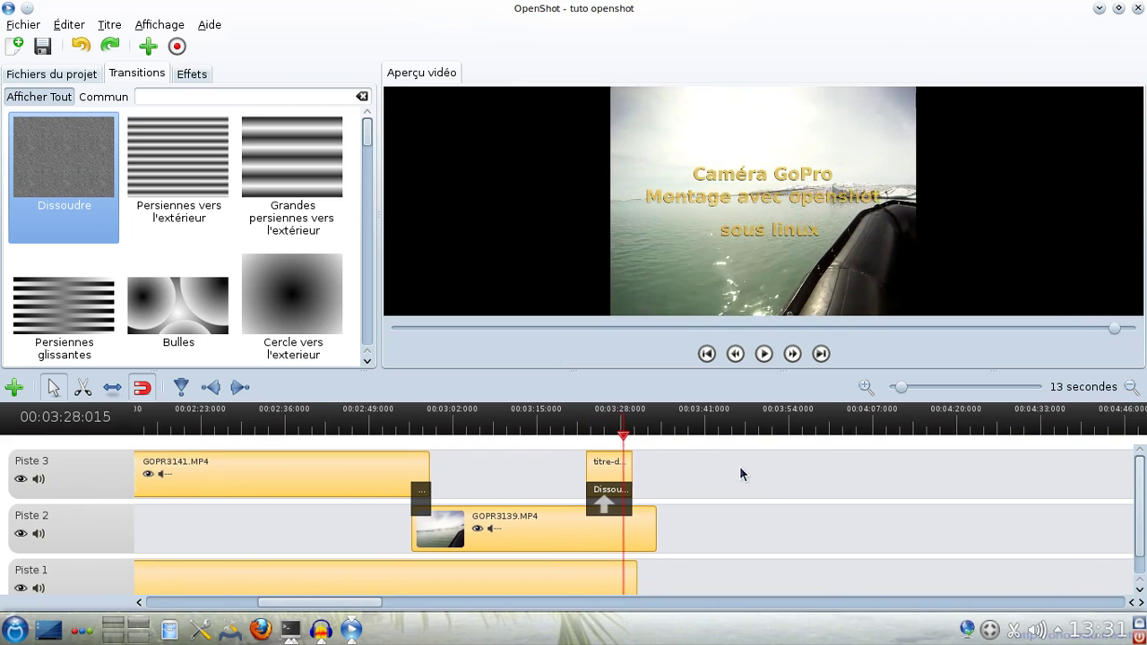
click(763, 353)
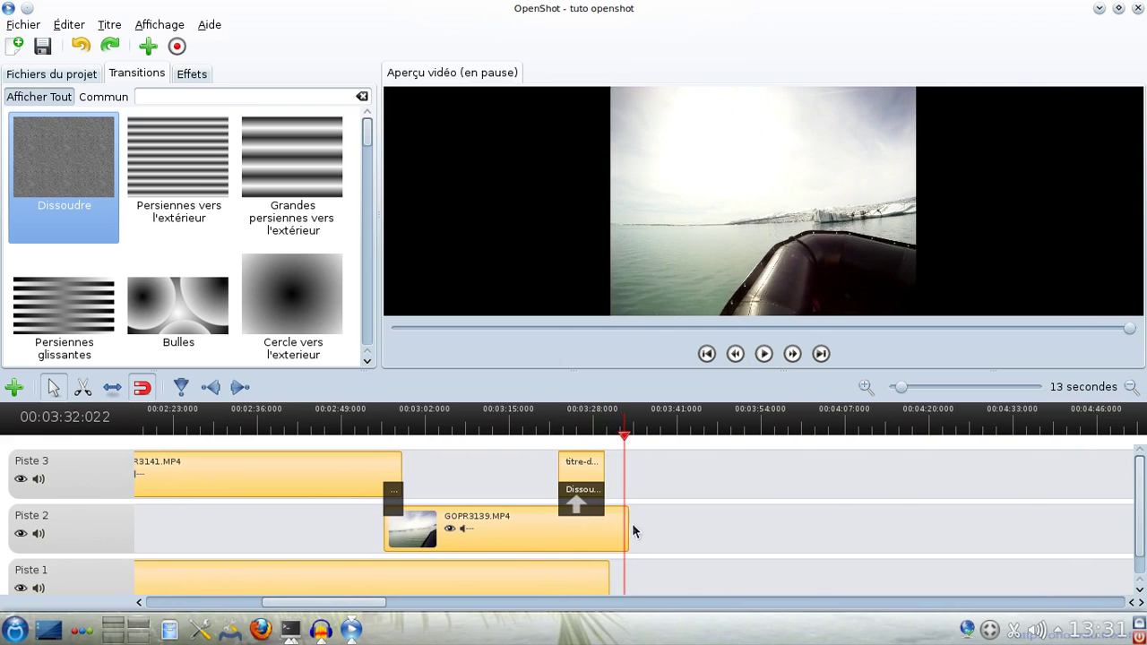
Apply a slow fade-out, Fondu en sortie (Lent), to GOPR3139.MP4 on Piste 2
drag(609, 533, 608, 535)
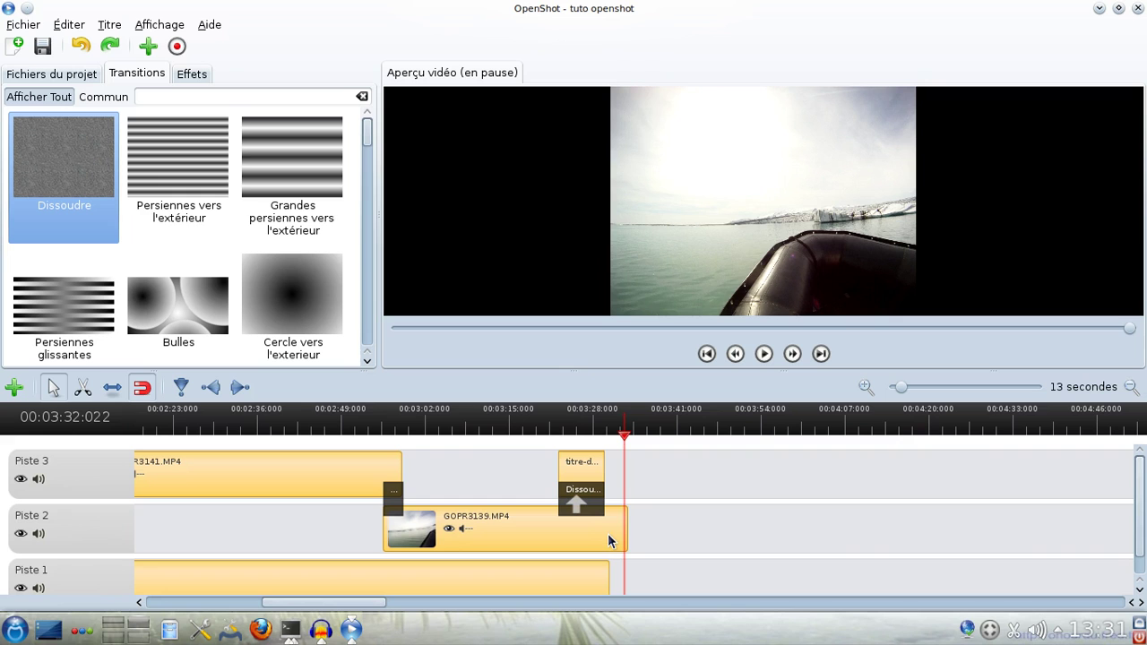
click(597, 536)
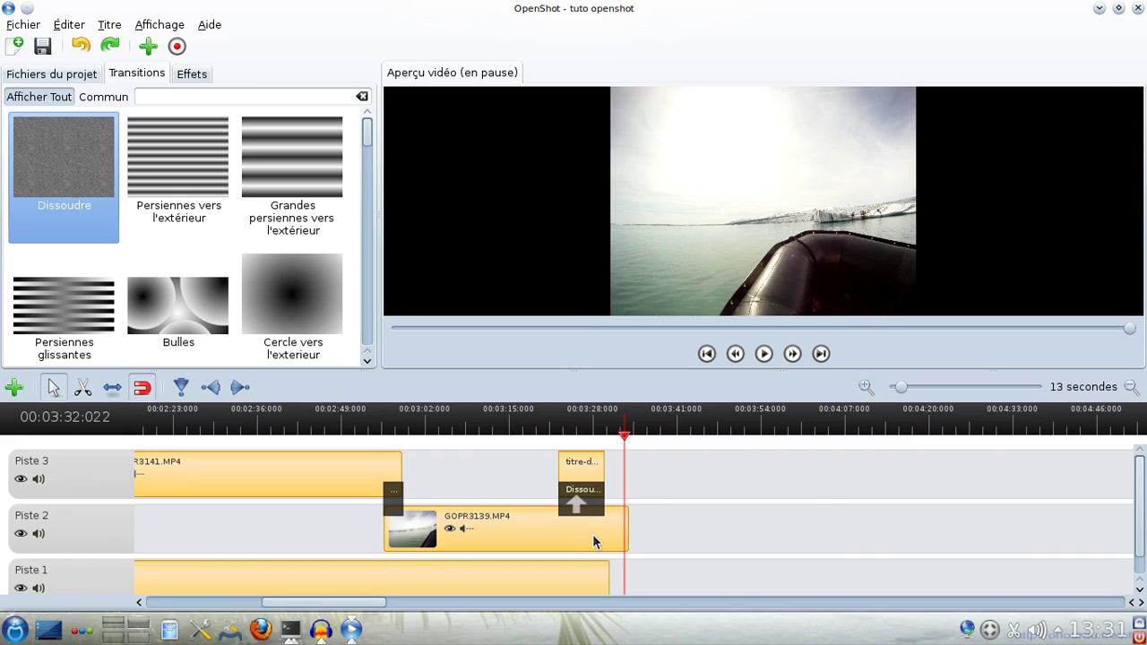
right_click(593, 541)
mouse_move(780, 277)
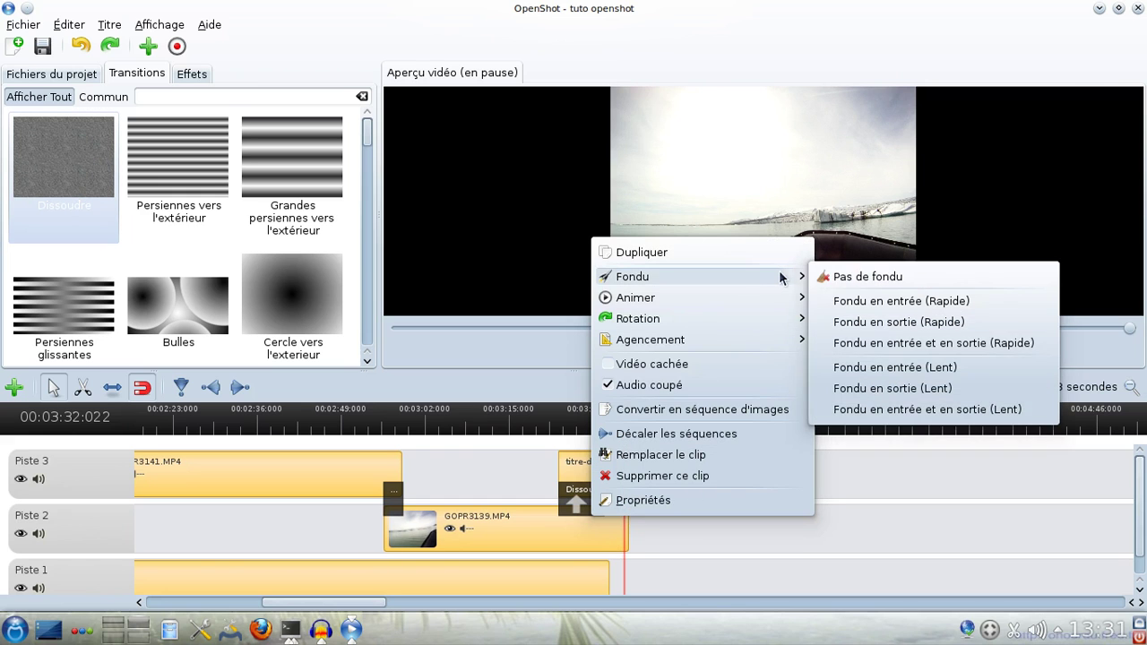
click(884, 388)
Preview the end of GOPR3139.MP4 to check its slow fade-out
click(540, 430)
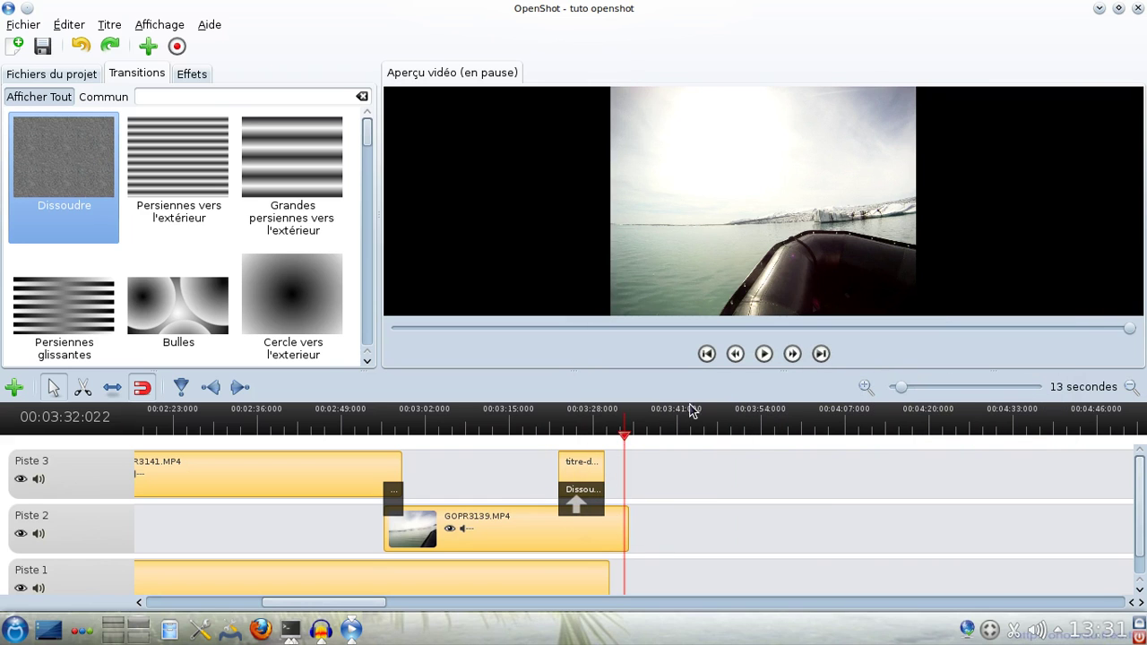
click(763, 360)
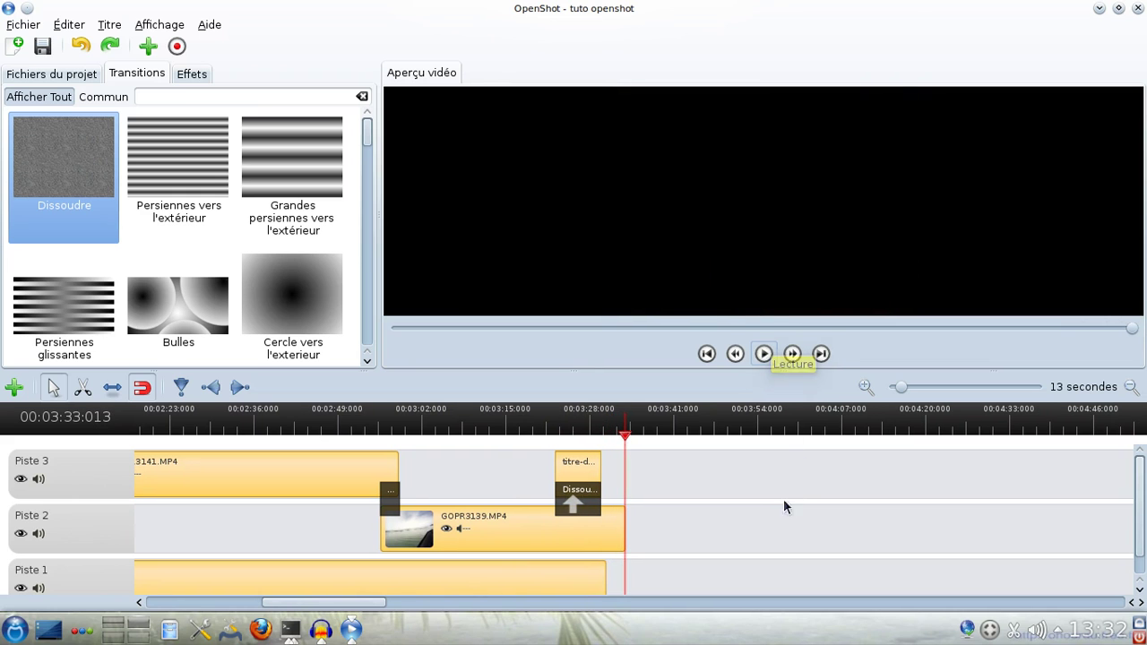
Apply the Vieux film effect to GOPR3140.MP4 on Piste 2
drag(348, 607, 204, 610)
click(216, 583)
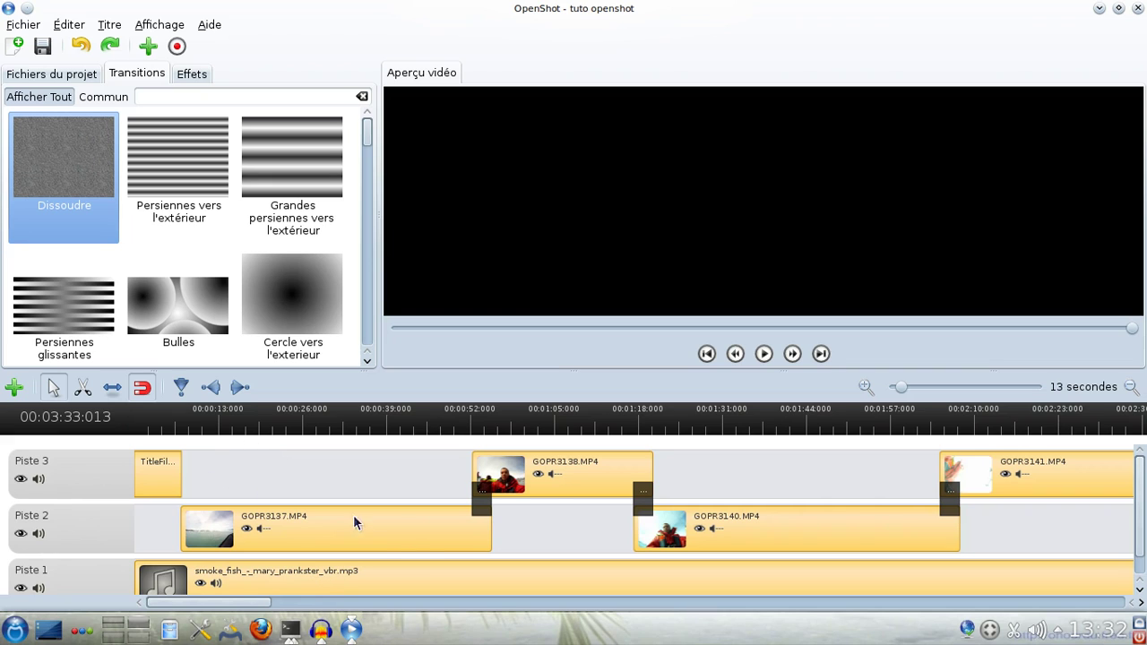
click(193, 73)
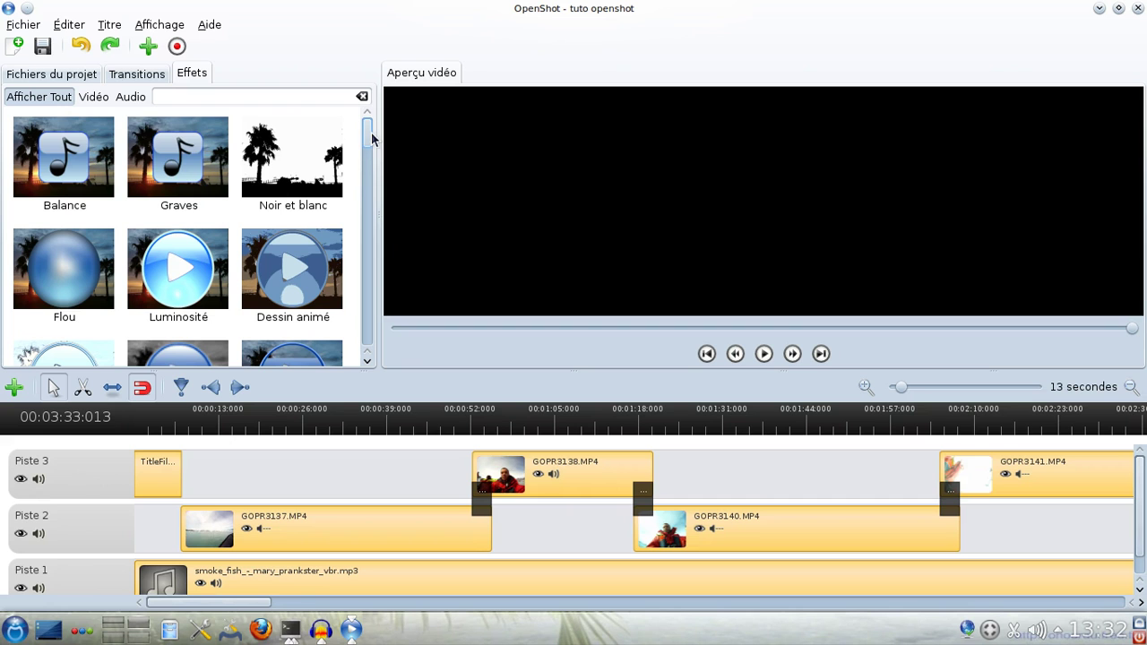
drag(371, 131, 354, 262)
click(283, 213)
drag(283, 213, 801, 538)
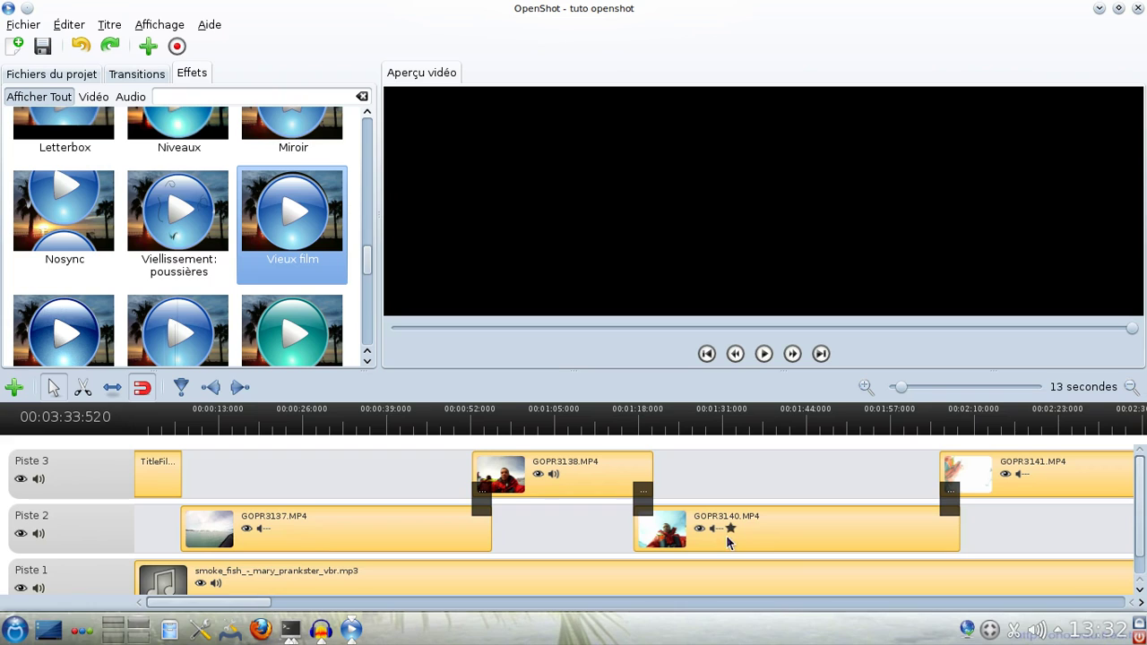
Review the properties of GOPR3140.MP4, including duration, speed, layout, audio, video and the Vieux film effect parameters, and apply them as they are
right_click(794, 521)
click(833, 489)
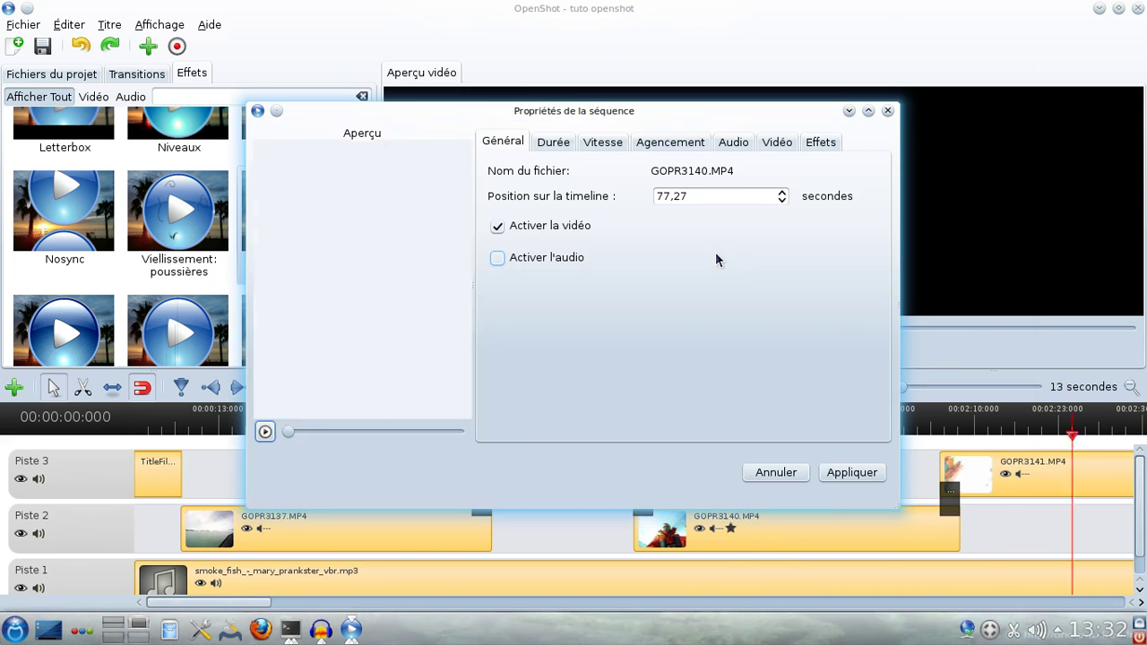
click(556, 144)
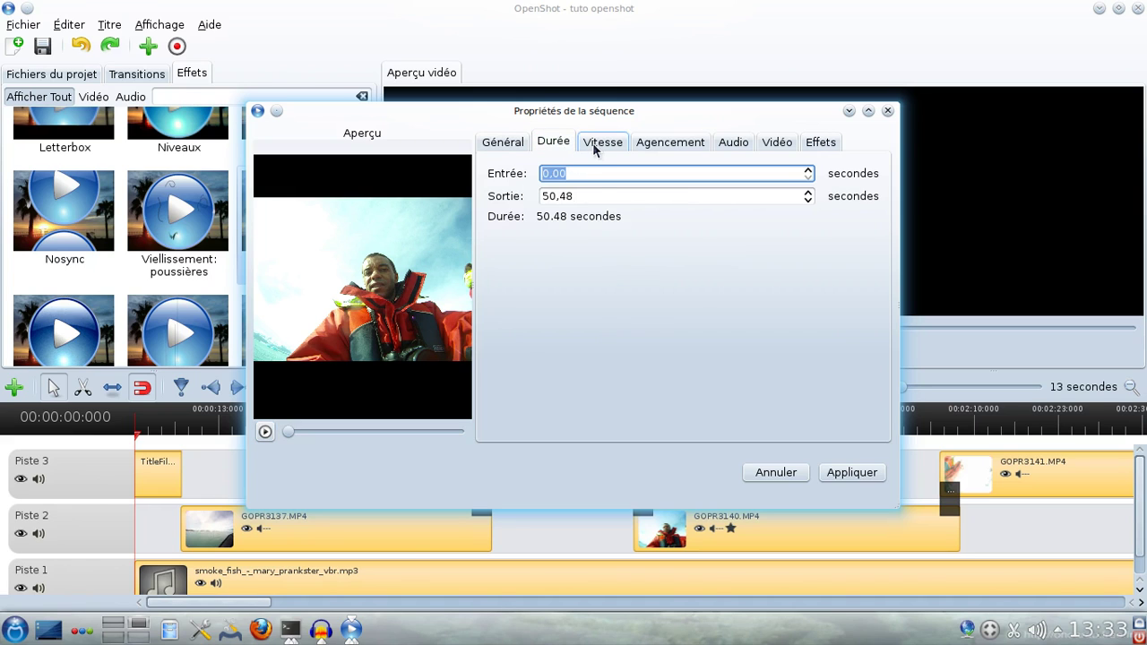
click(592, 142)
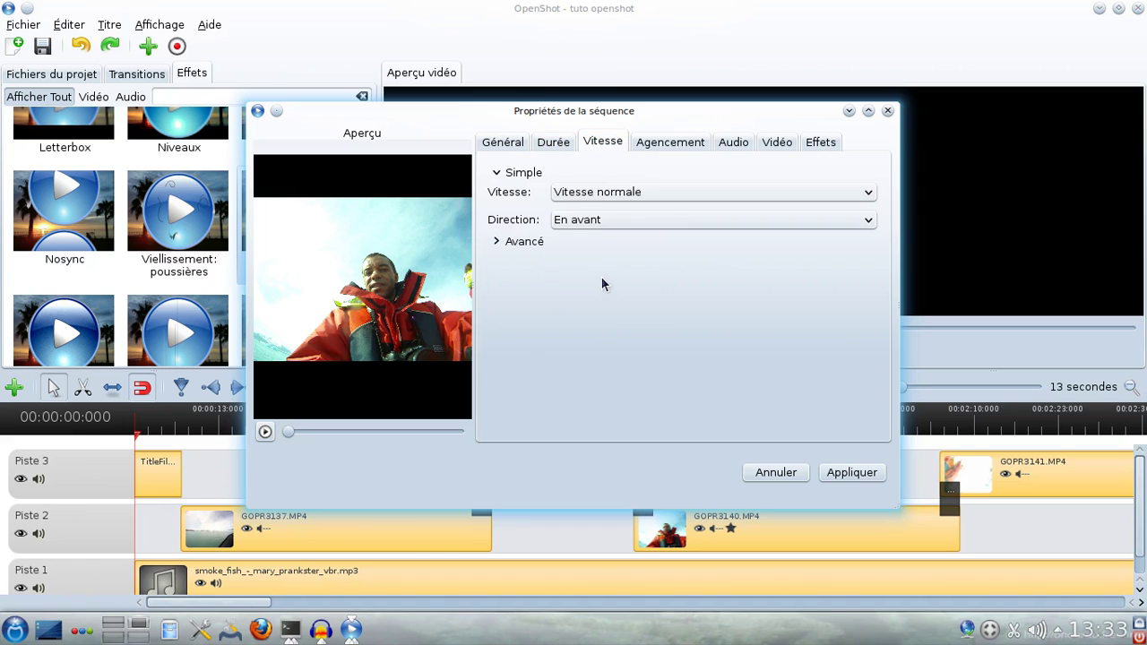
click(684, 145)
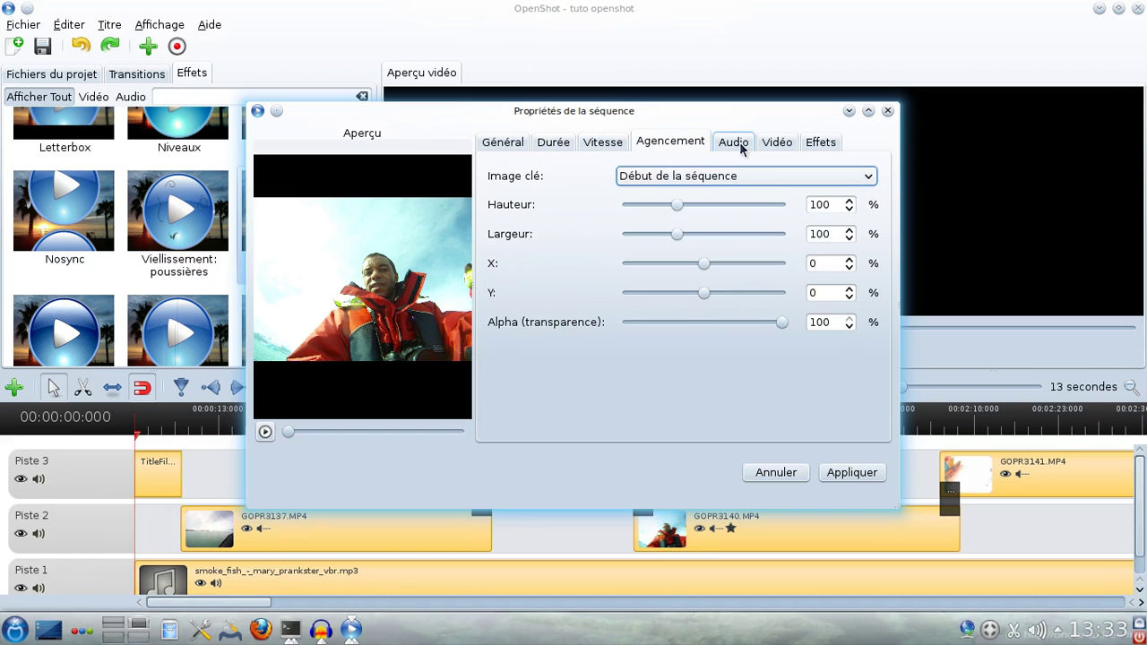
click(742, 146)
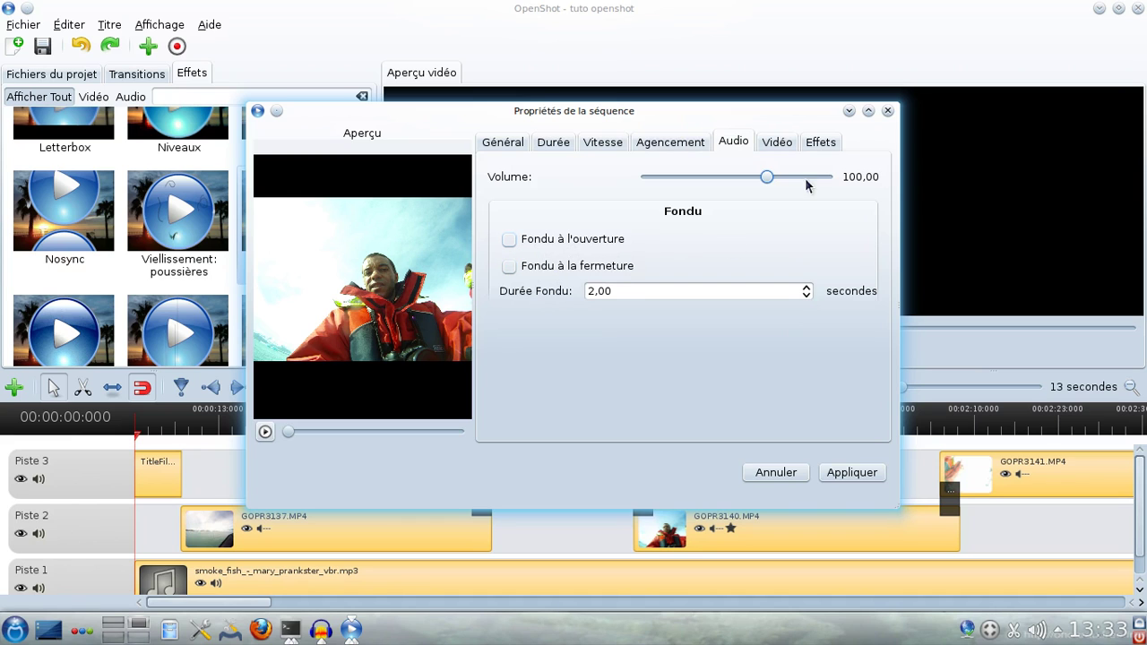
click(779, 144)
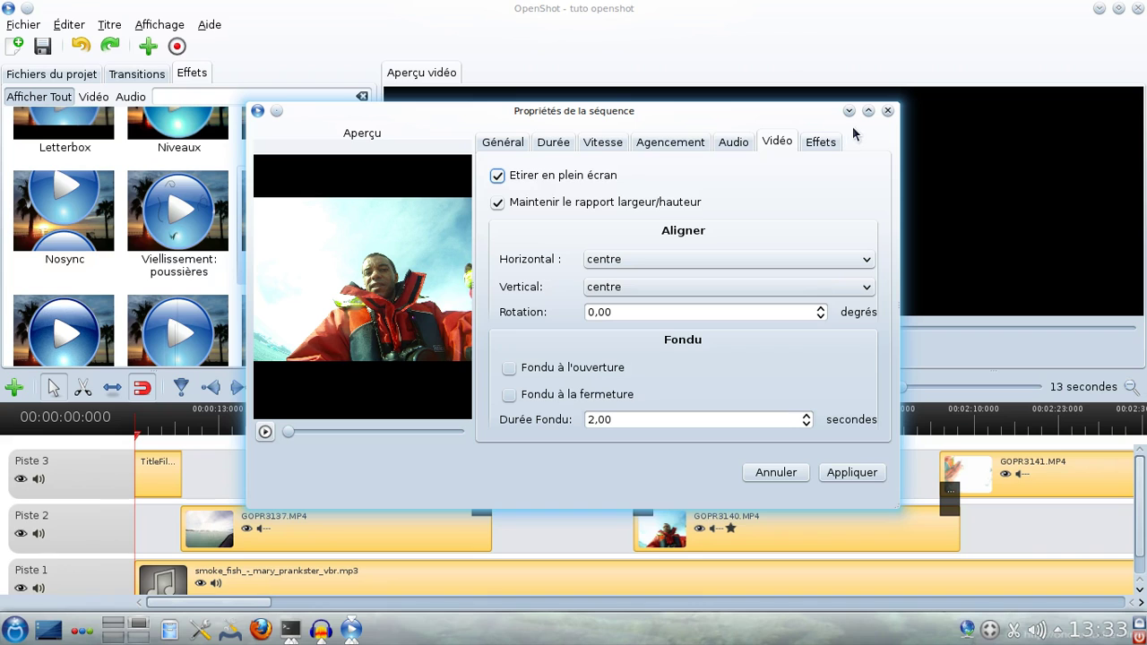
click(812, 145)
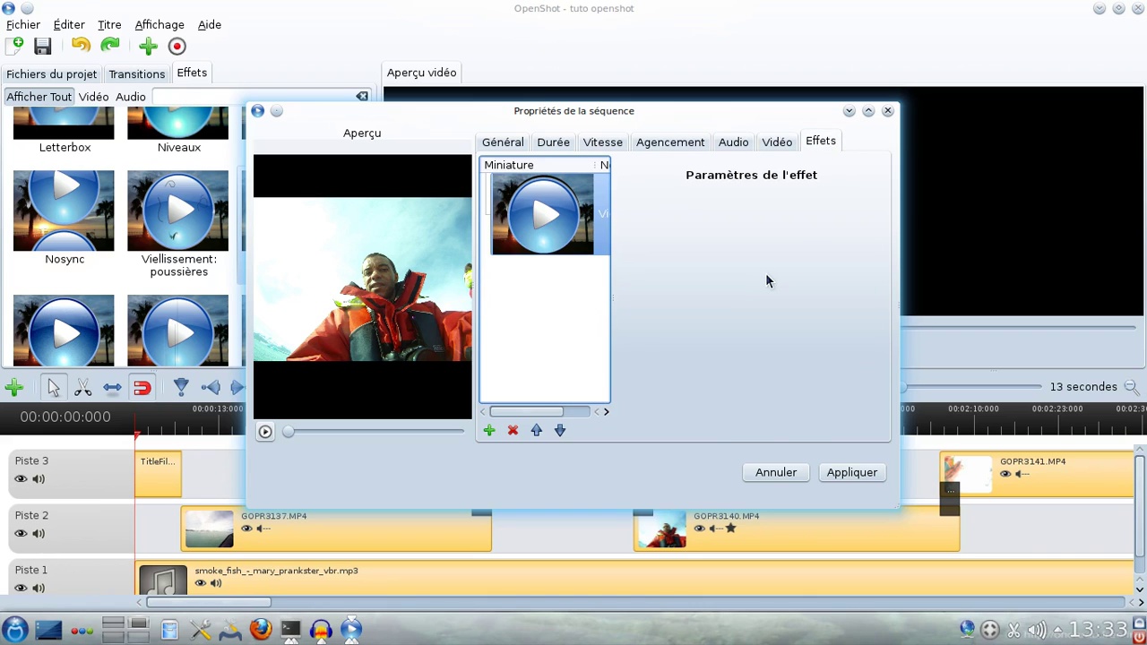
click(549, 215)
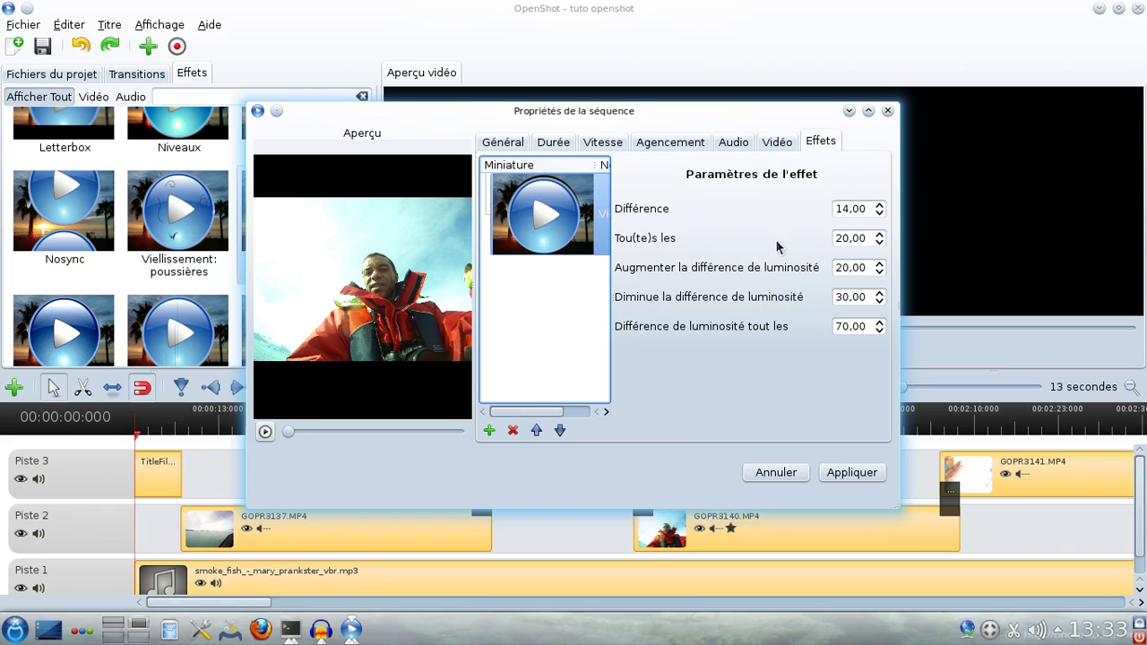
click(847, 480)
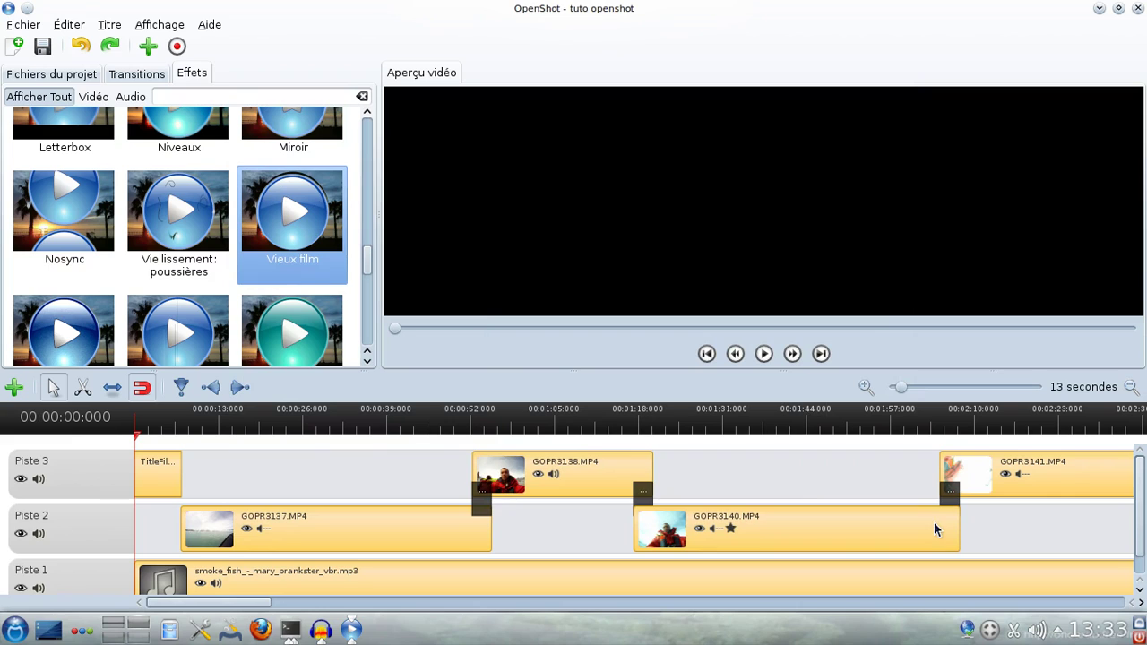
Preview the Vieux film effect on GOPR3140.MP4, starting at about 1 min 31 s
click(737, 449)
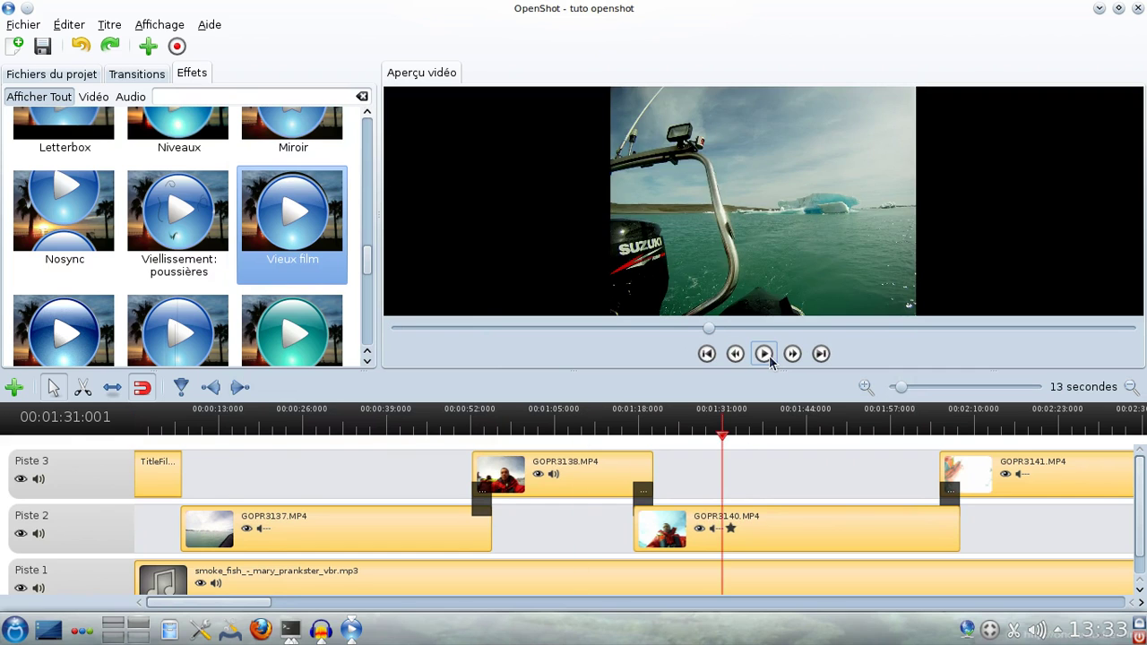
click(764, 354)
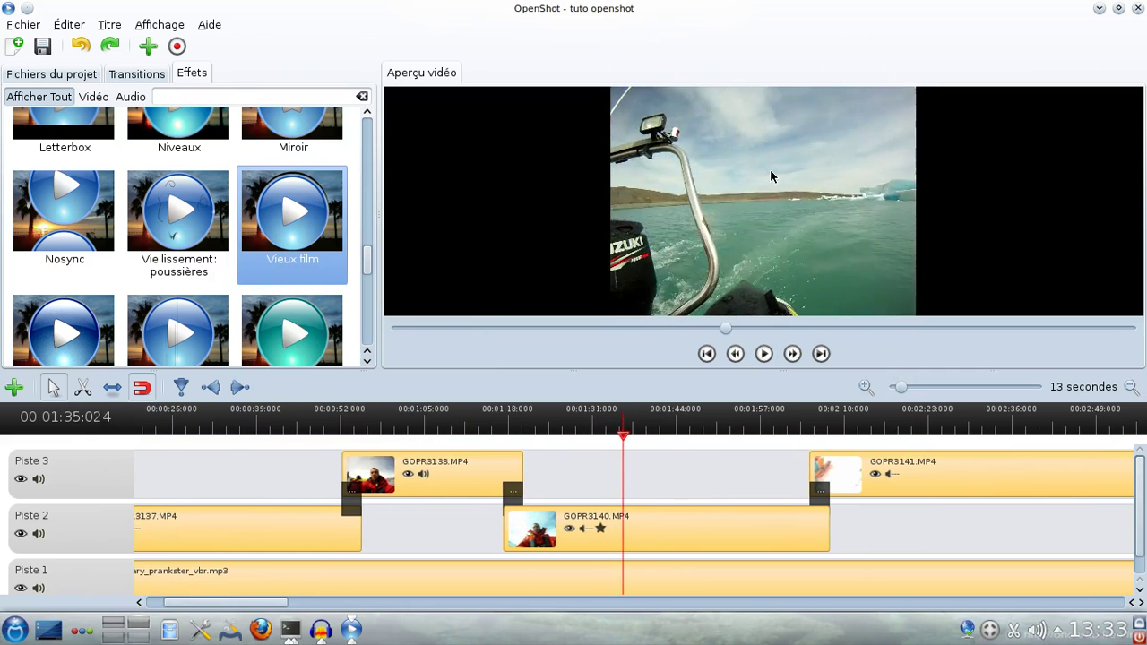
click(764, 354)
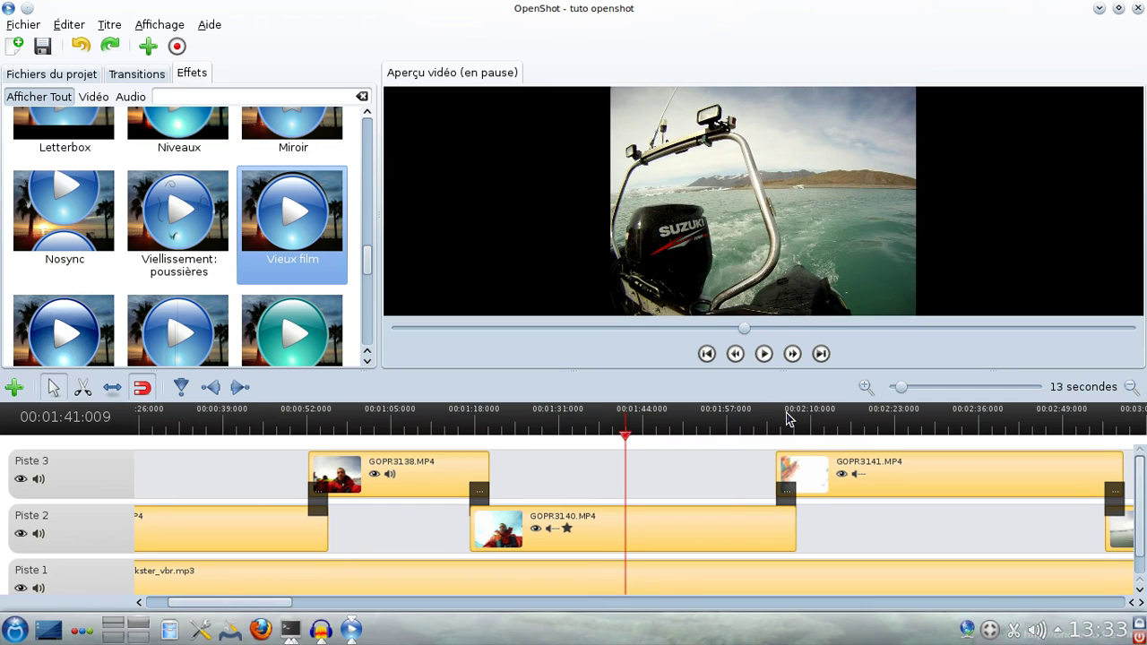
drag(259, 605, 237, 606)
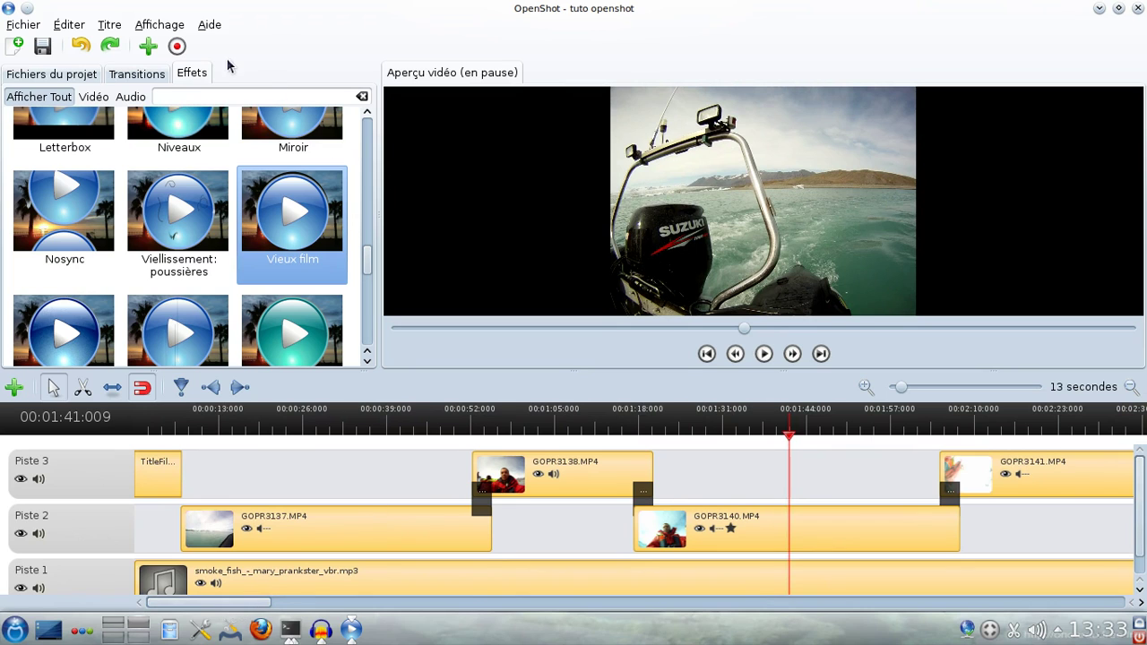
Configure the video export with the Site Web profile, YouTube-HD destination and Élevée quality
click(176, 47)
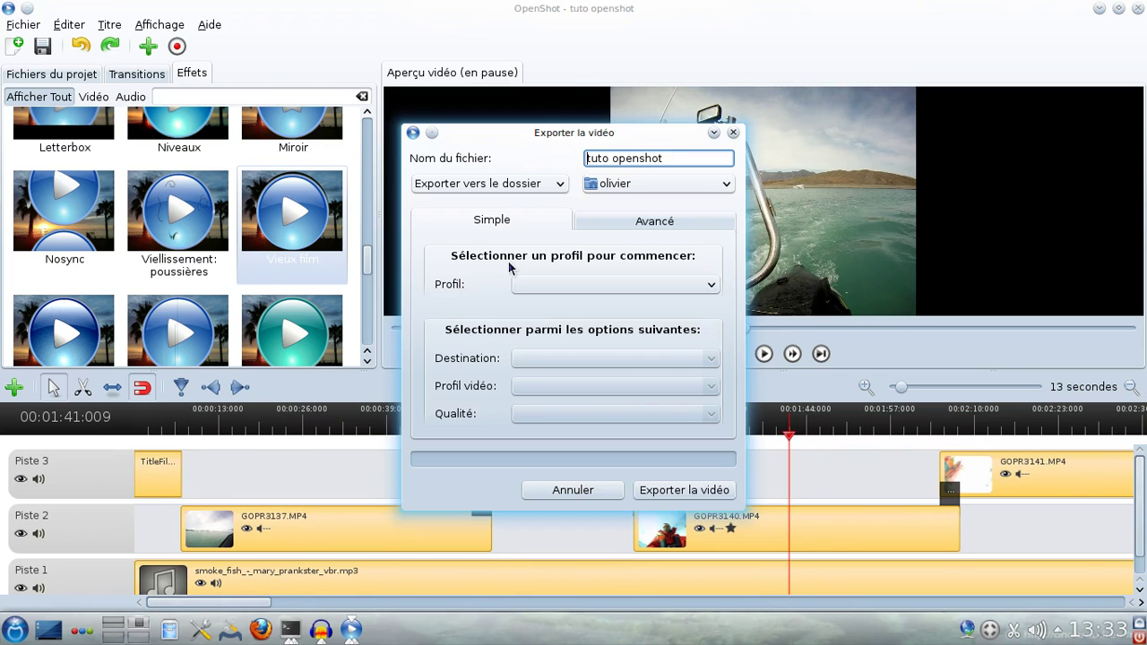
click(563, 284)
click(553, 360)
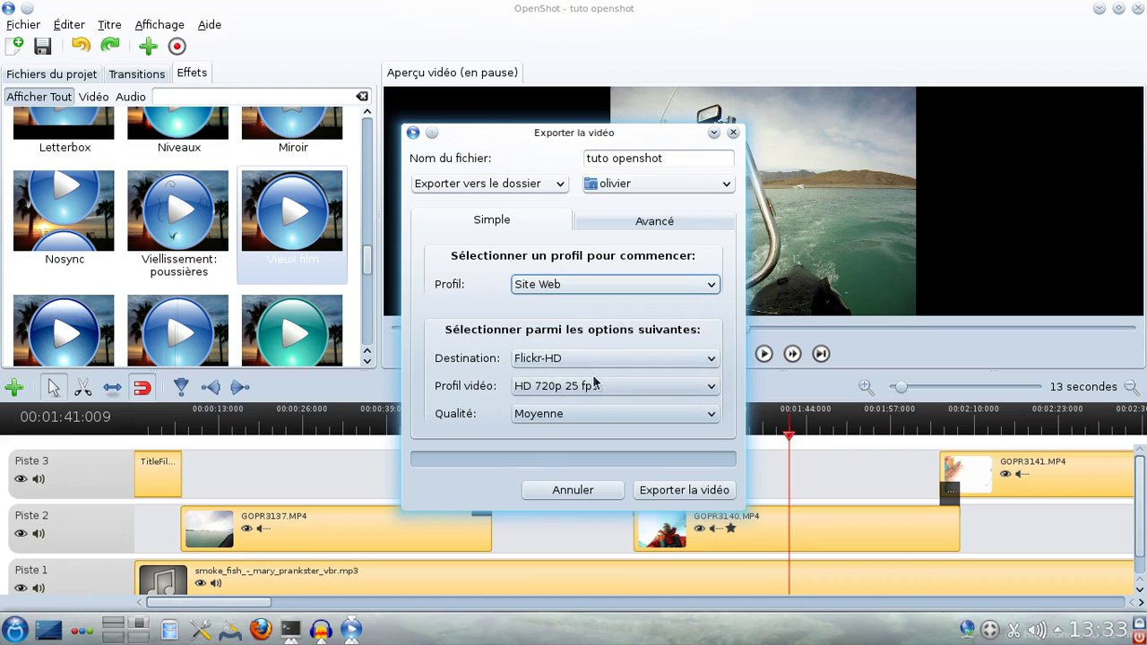
click(596, 359)
click(566, 521)
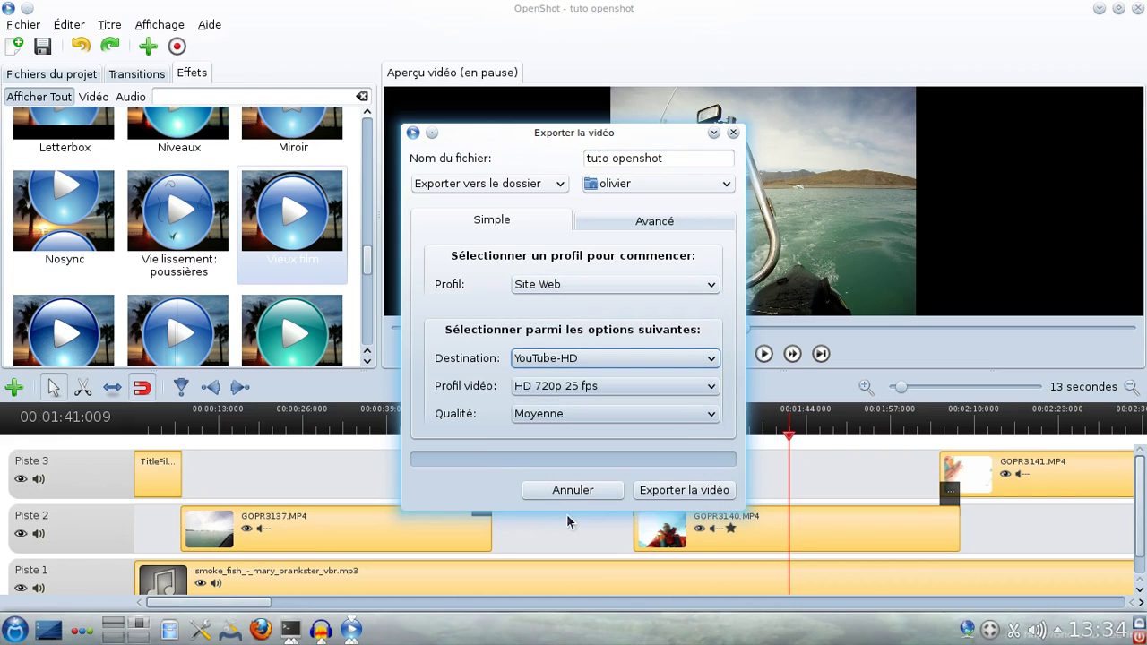
click(648, 414)
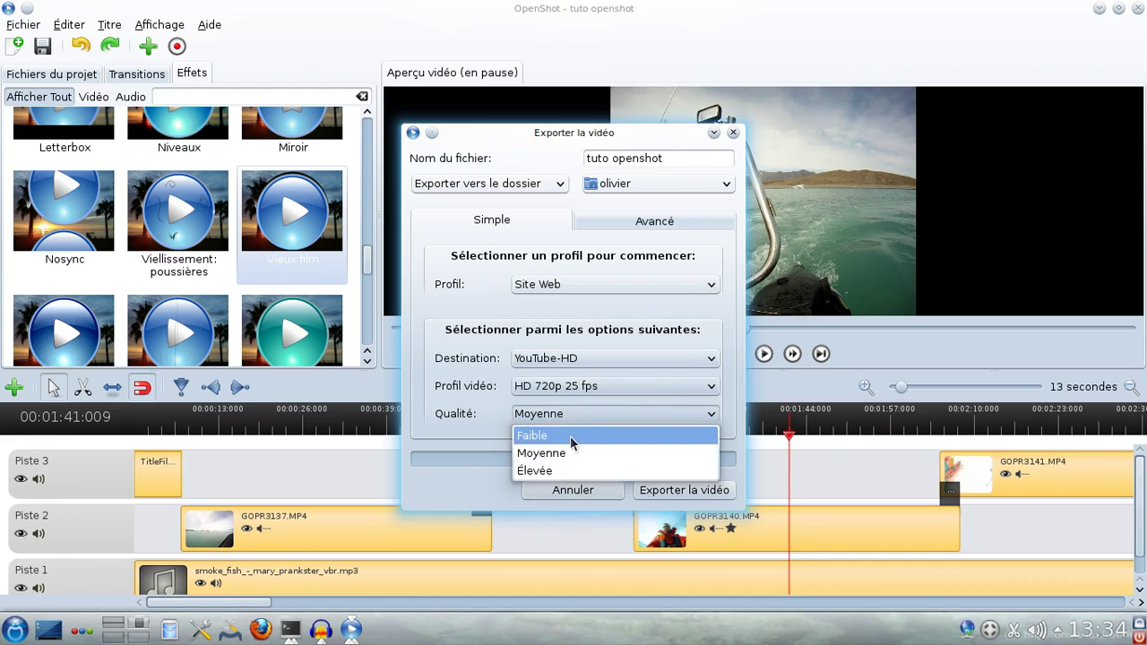
click(561, 468)
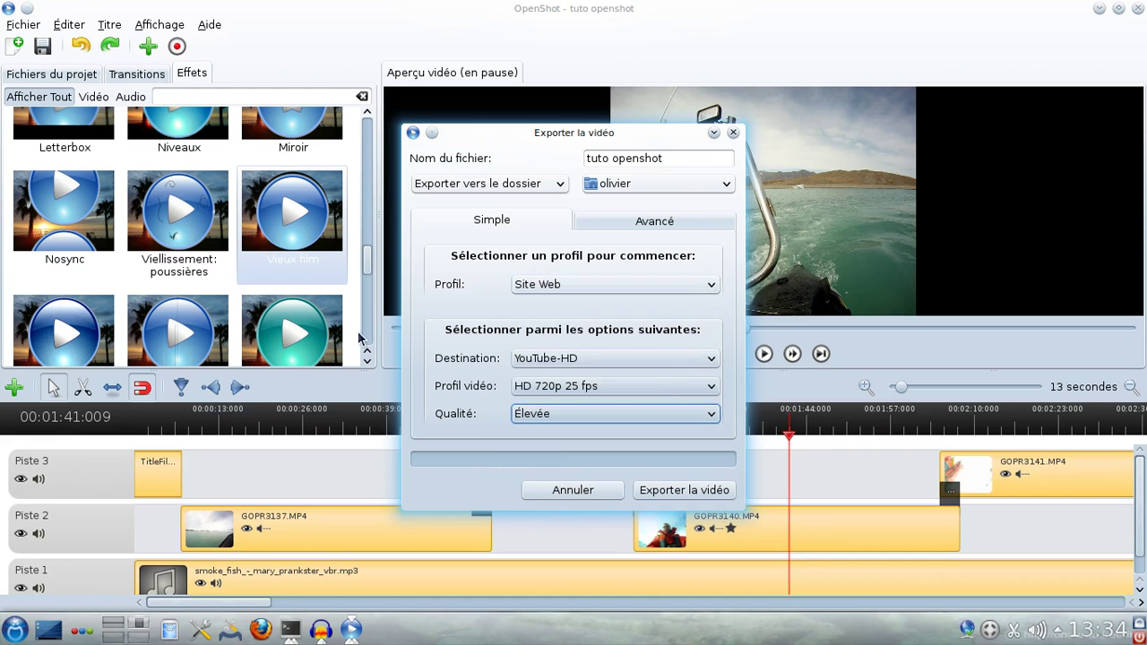
Check the advanced export type option and set the advanced export profile to GoPro
click(668, 222)
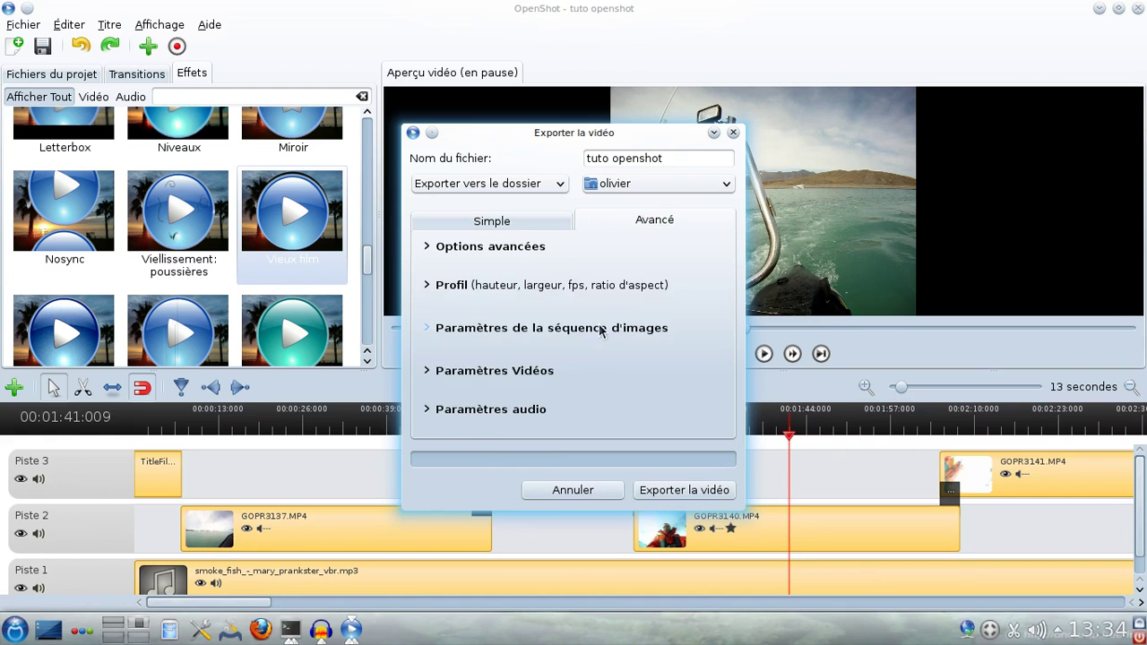
click(425, 250)
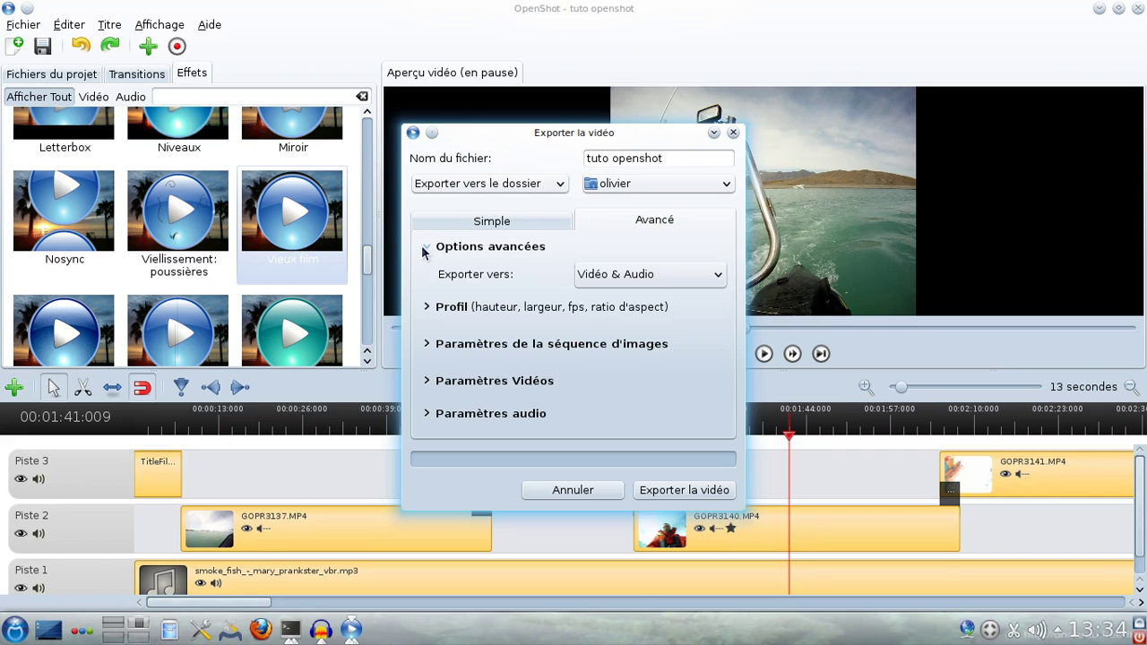
drag(552, 134, 513, 10)
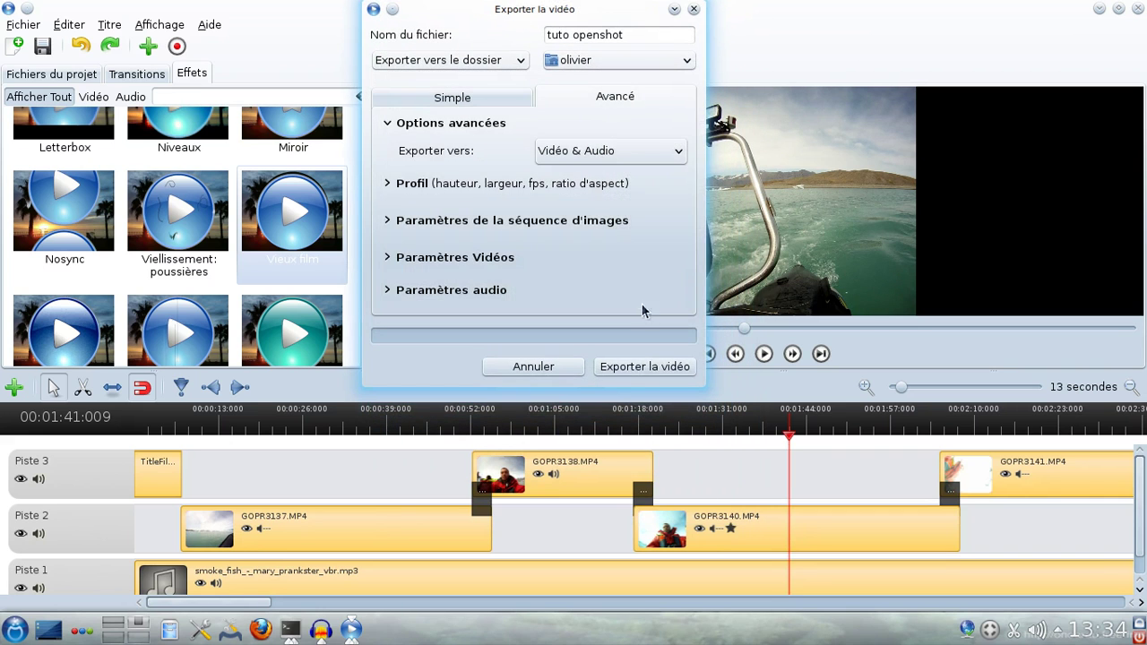
click(389, 125)
click(391, 166)
click(447, 177)
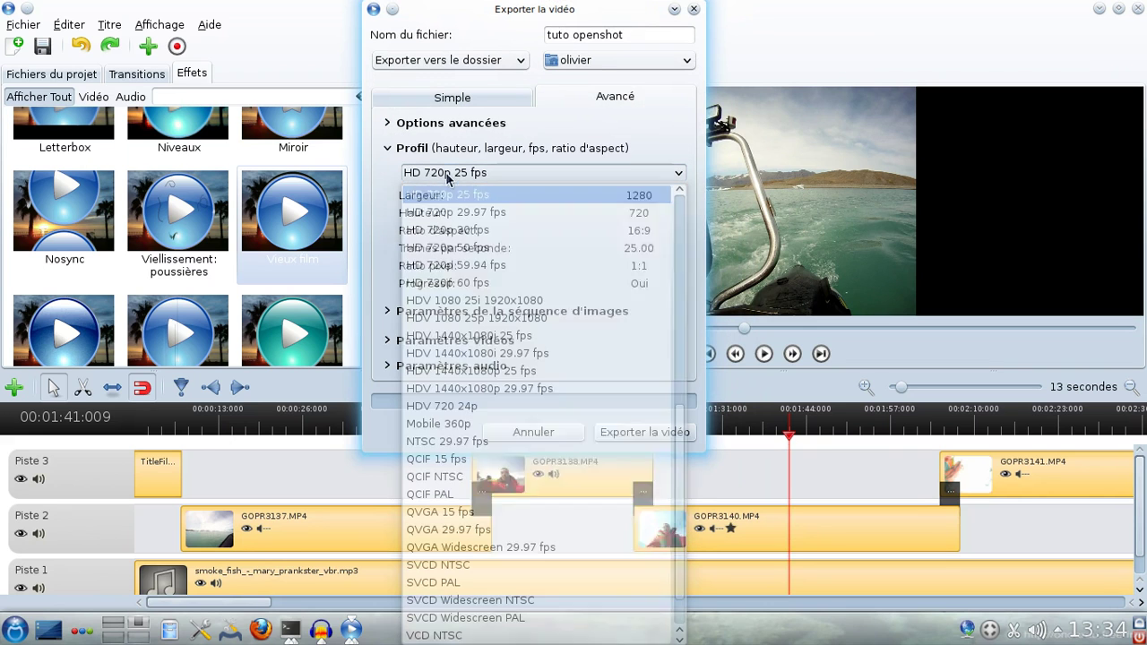
scroll(453, 440, up, 7)
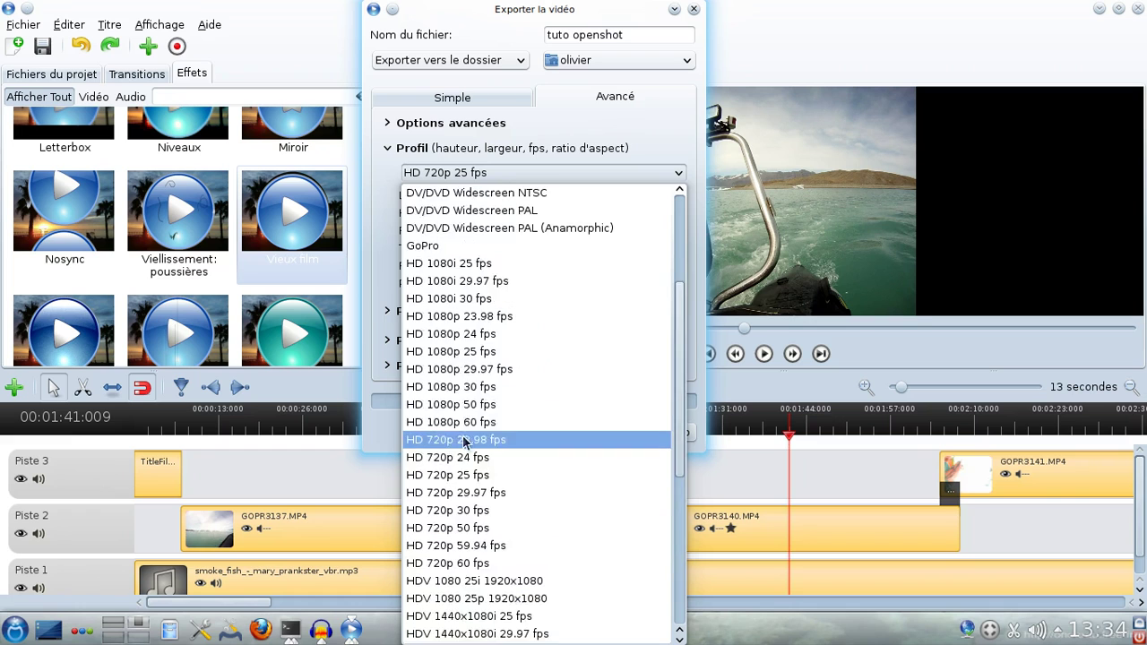
click(453, 359)
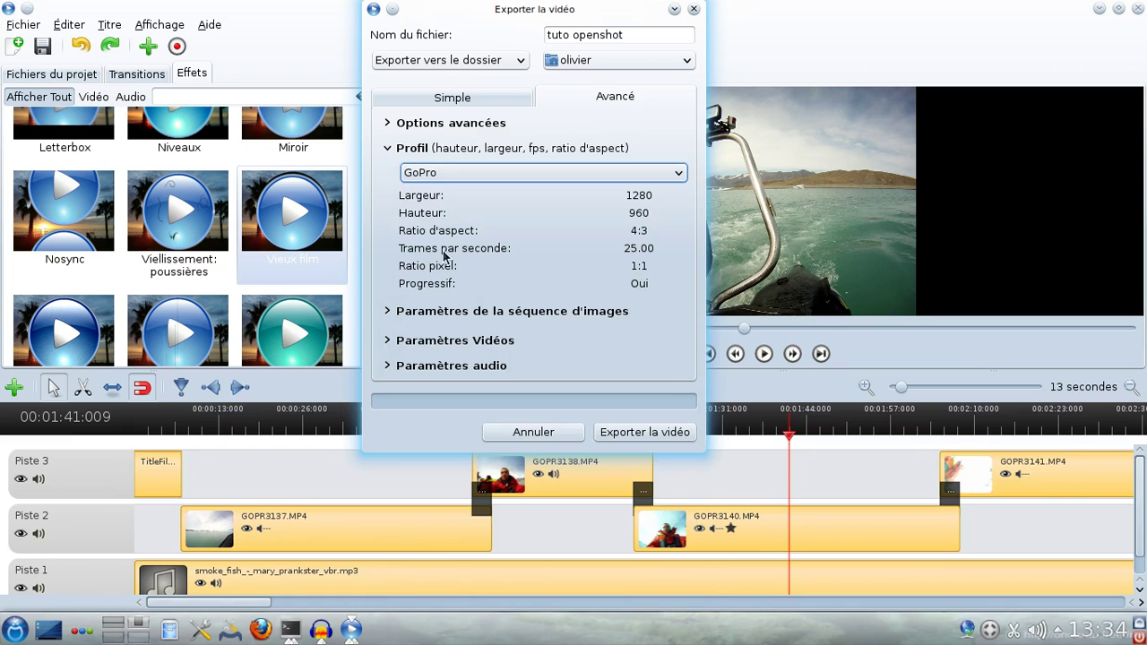
Review the image sequence, video and audio parameters of the advanced export settings
click(389, 311)
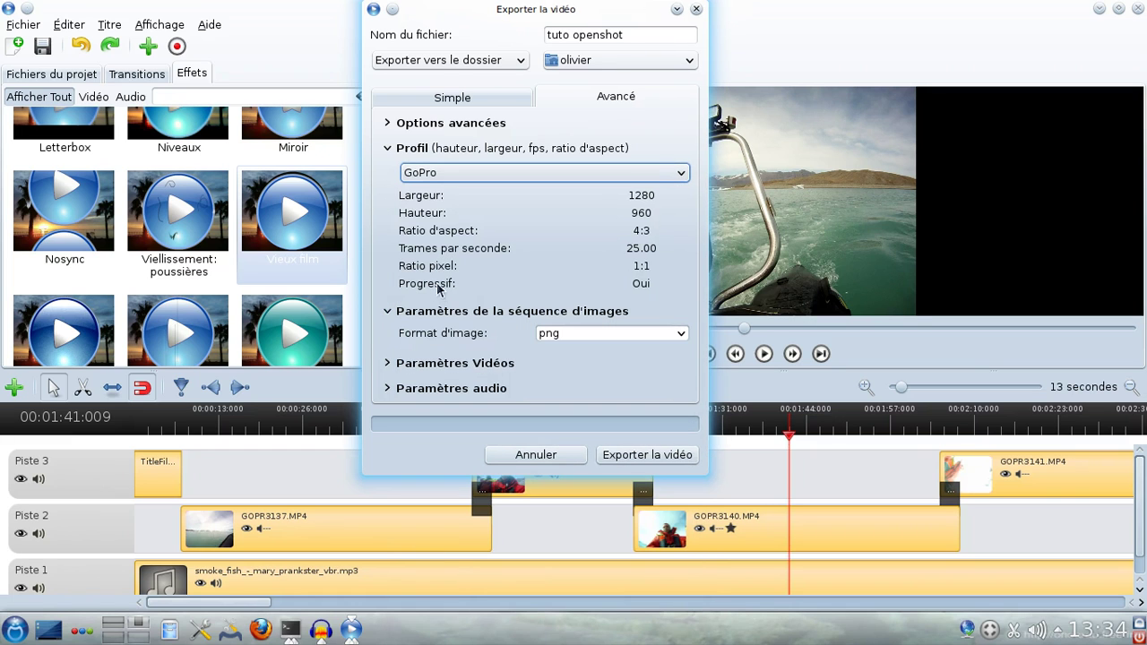
click(387, 363)
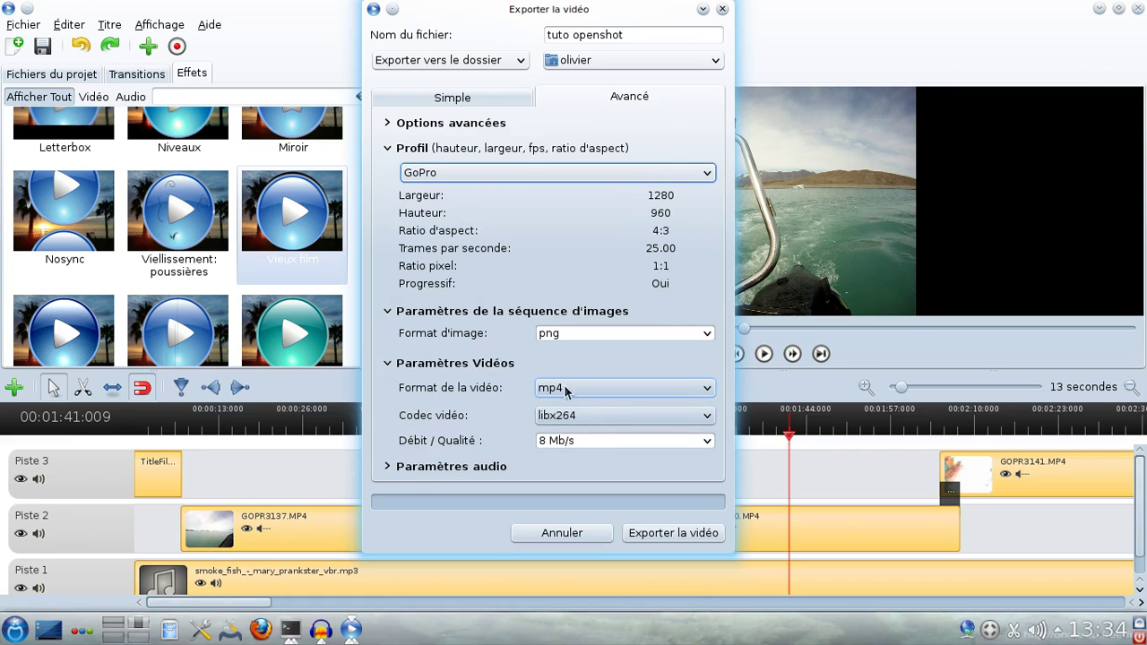
click(389, 466)
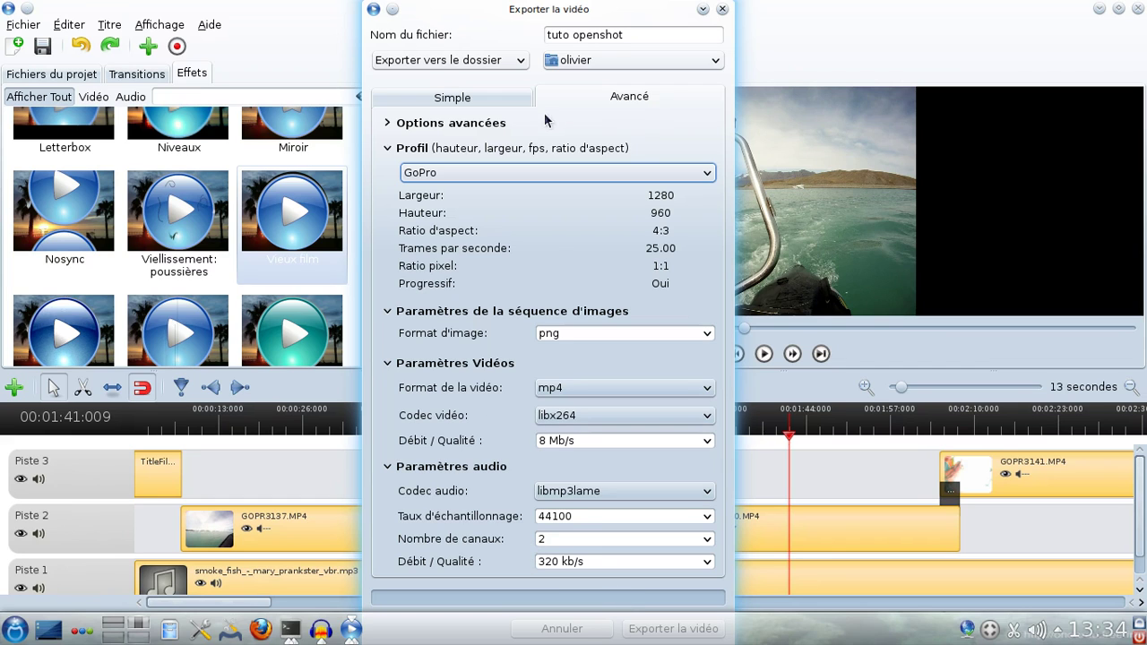
drag(500, 11, 662, 5)
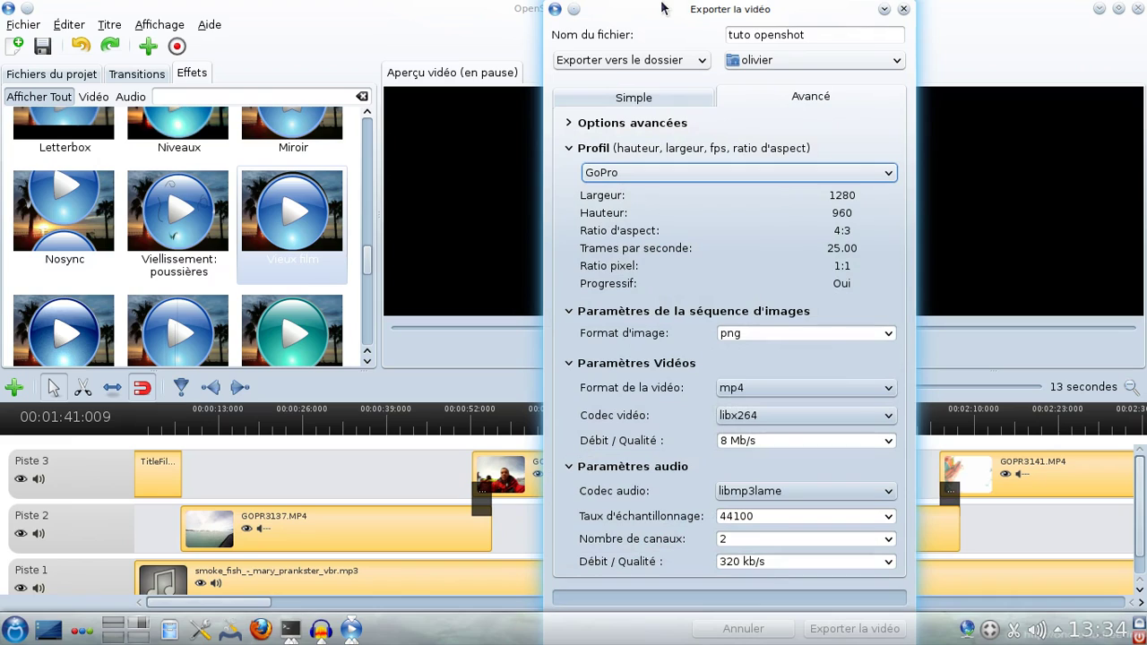